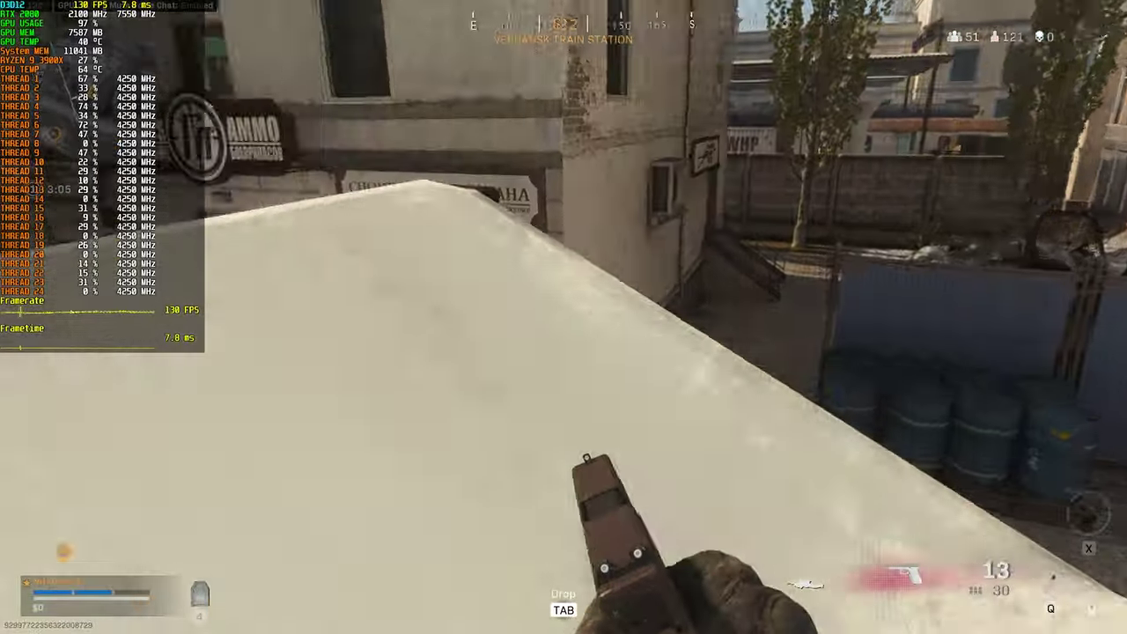
Walk forward along the brick street by the Verdansk Train Station after landing
{"action": "key", "text": "w"}
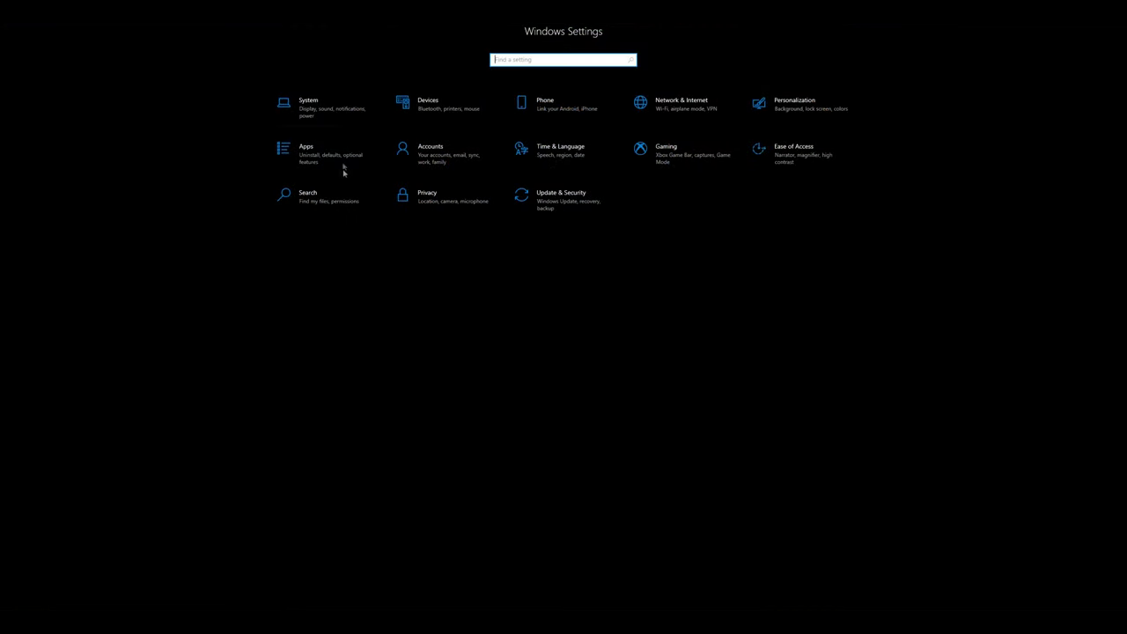
Open Apps & features in Settings and scroll down the installed programs list
{"action": "left_click", "coordinate": [334, 156]}
{"action": "scroll", "coordinate": [328, 409], "scroll_direction": "down", "scroll_amount": 15}
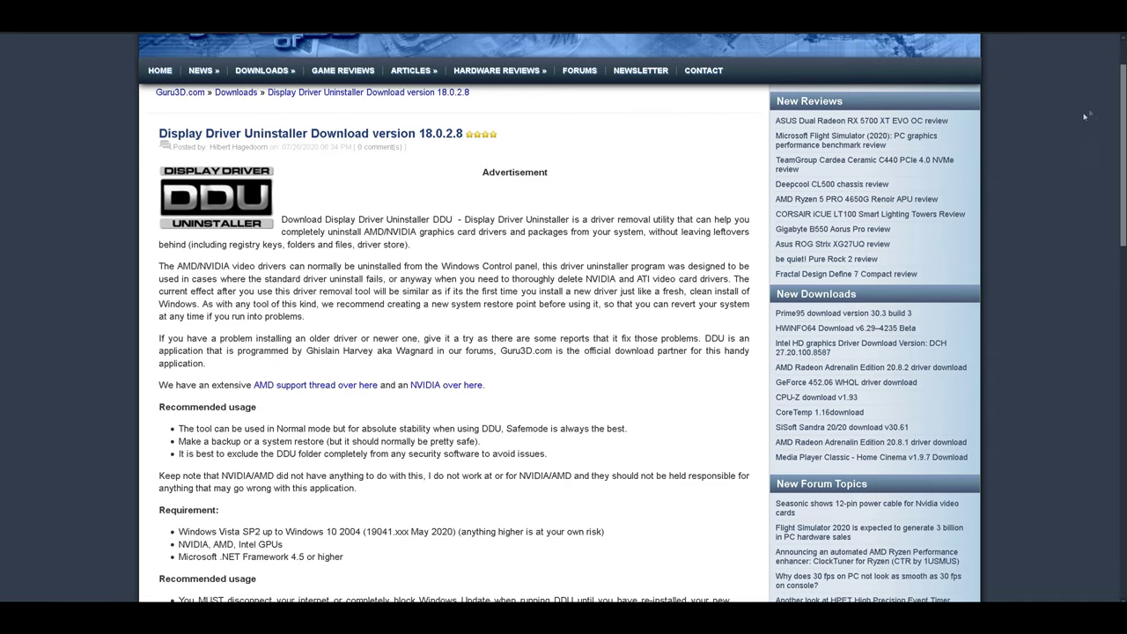
{"action": "scroll", "coordinate": [1124, 101], "scroll_direction": "down", "scroll_amount": 1}
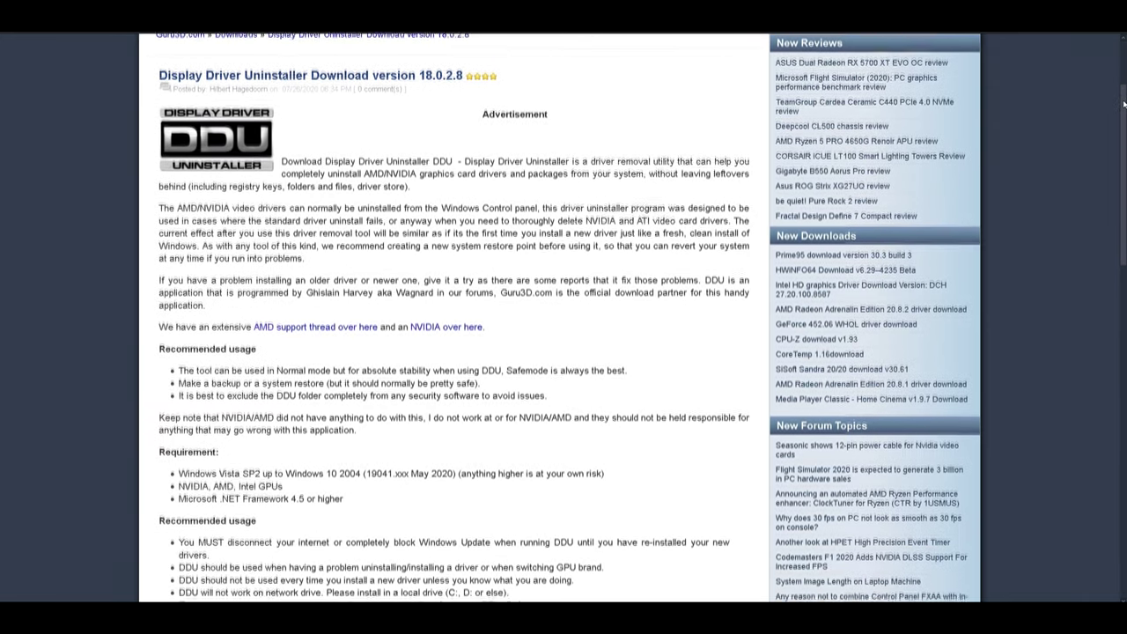
{"action": "scroll", "coordinate": [1124, 102], "scroll_direction": "down", "scroll_amount": 1}
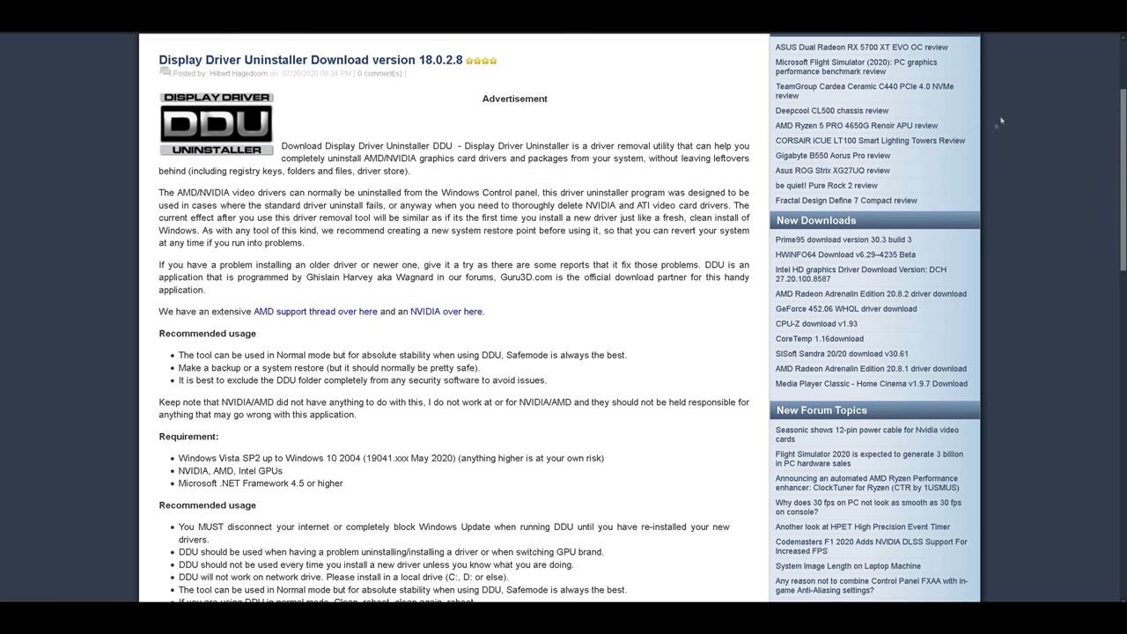
{"action": "left_click_drag", "start_coordinate": [1124, 101], "coordinate": [1124, 188]}
{"action": "scroll", "coordinate": [1082, 304], "scroll_direction": "down", "scroll_amount": 3}
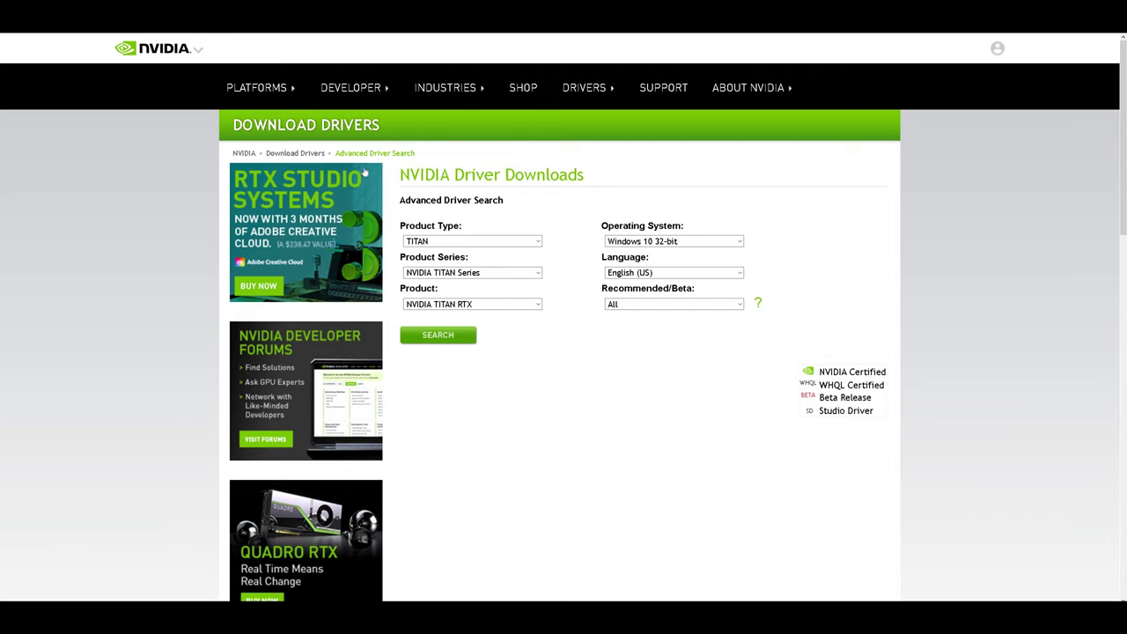
Set the driver search to GeForce, GeForce RTX 20 Series, GeForce RTX 2080
{"action": "left_click_drag", "start_coordinate": [335, 157], "coordinate": [416, 156]}
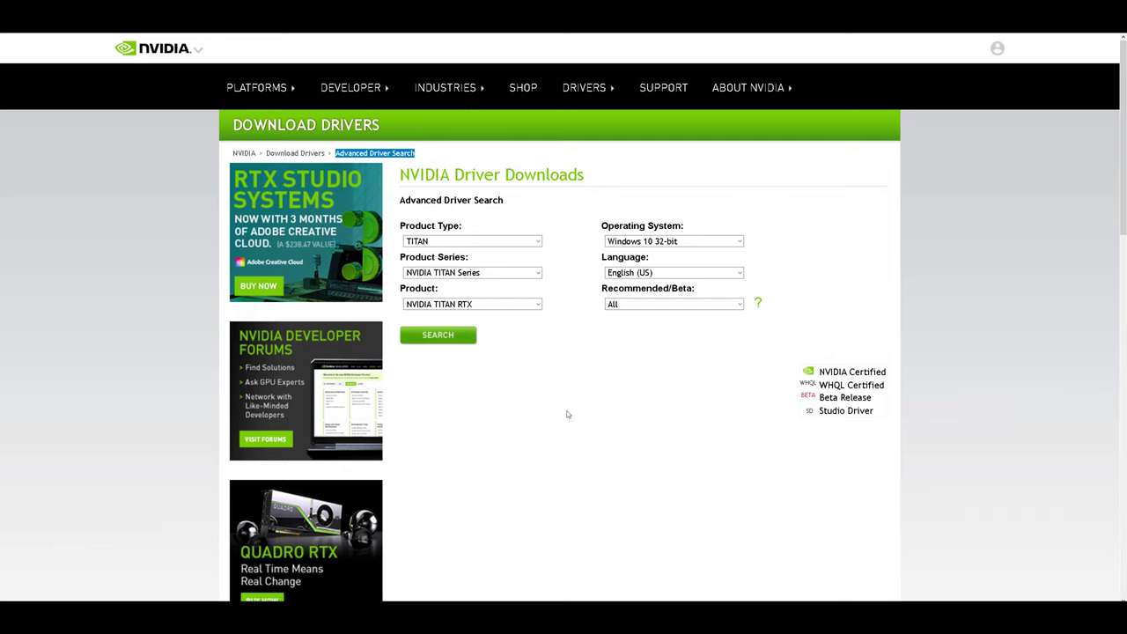
{"action": "left_click", "coordinate": [540, 360]}
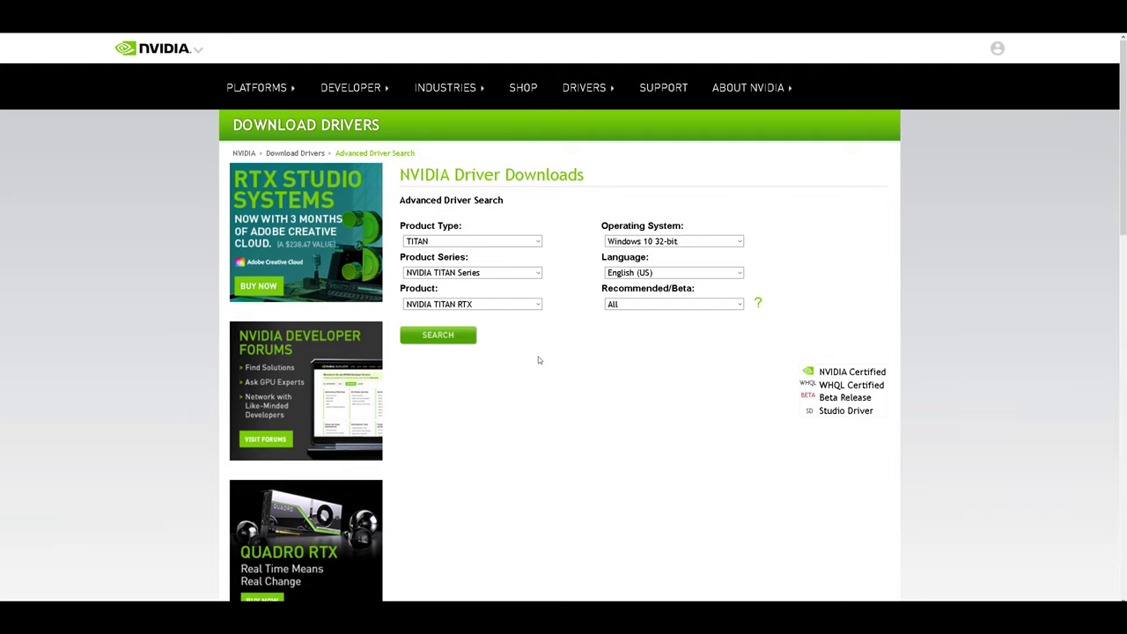
{"action": "left_click", "coordinate": [533, 241]}
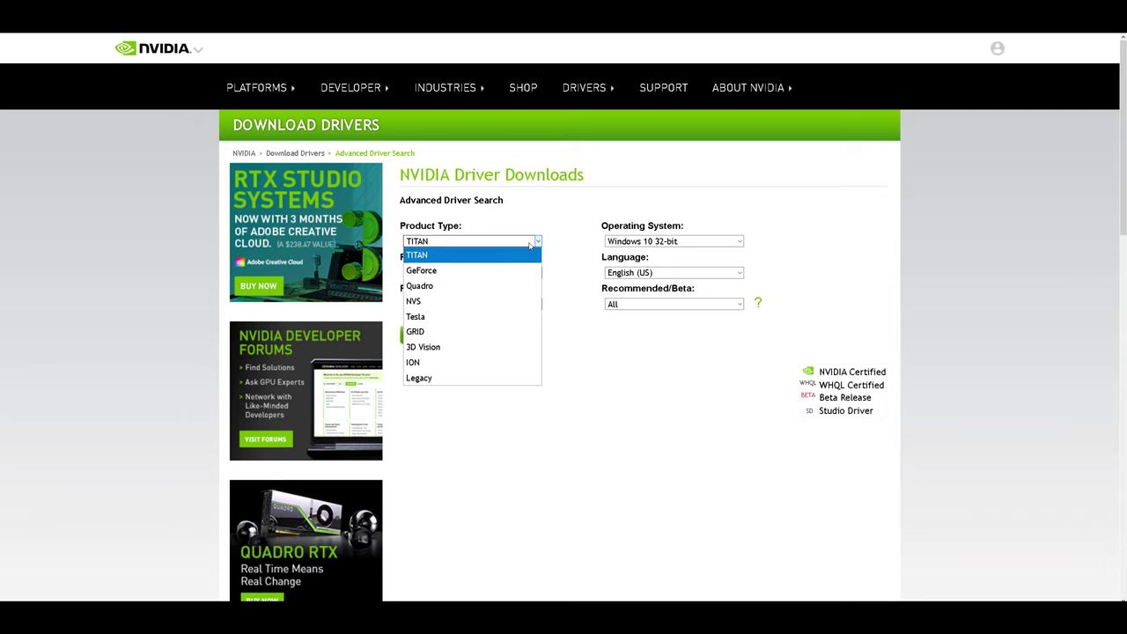
{"action": "left_click", "coordinate": [434, 271]}
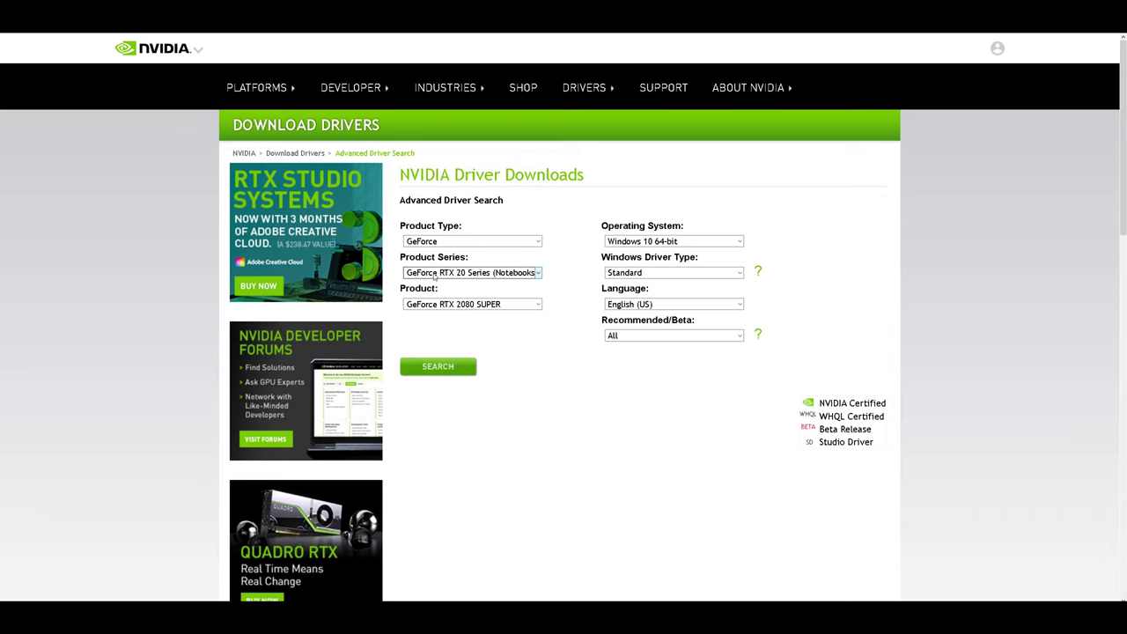
{"action": "left_click", "coordinate": [434, 274]}
{"action": "left_click", "coordinate": [515, 303]}
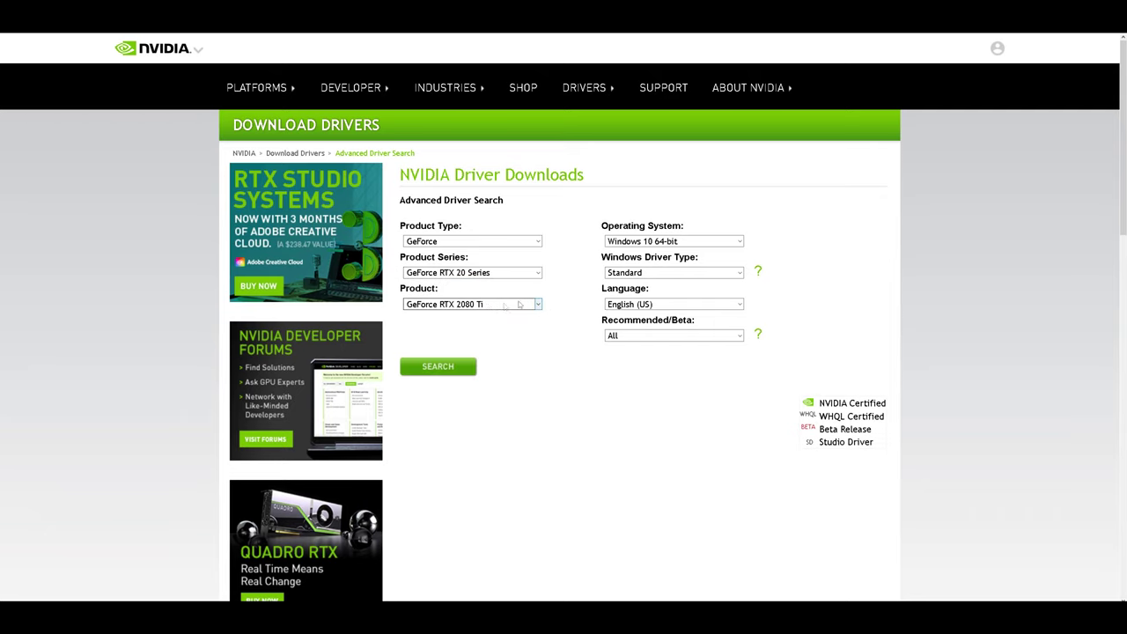
{"action": "left_click", "coordinate": [518, 304]}
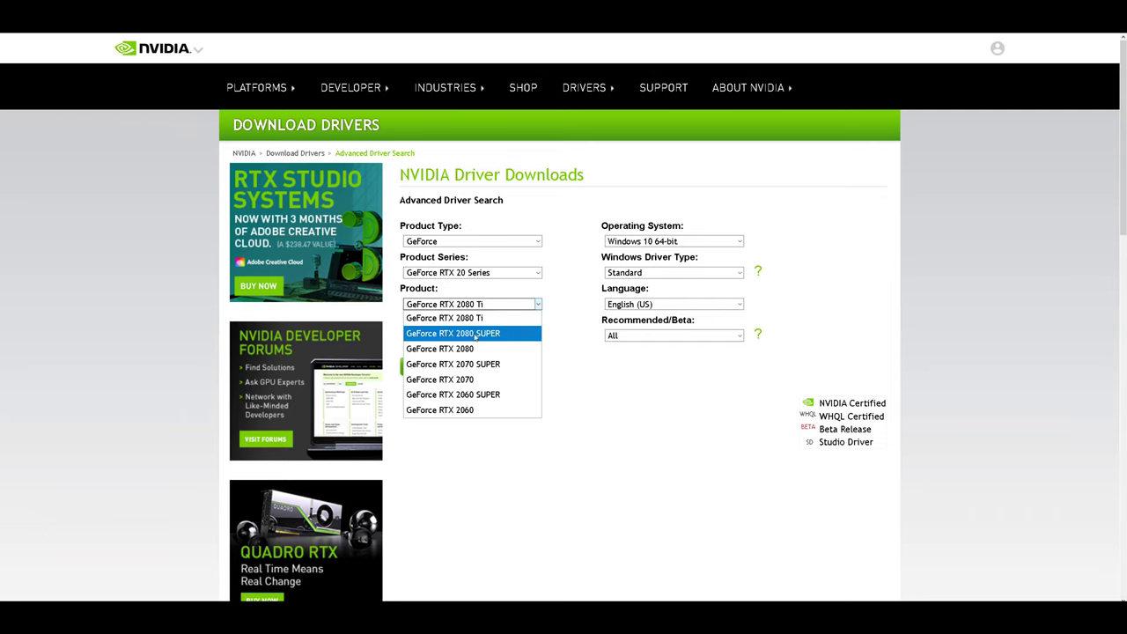
{"action": "left_click", "coordinate": [476, 349]}
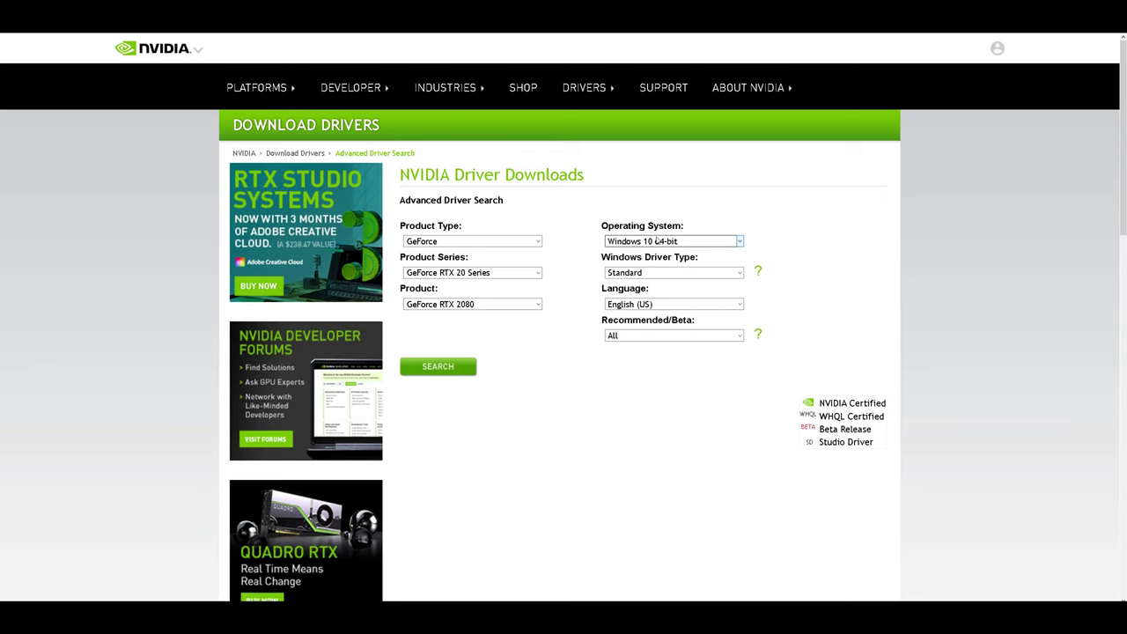
Keep Windows 10 64-bit and show the Windows Driver Type explanation
{"action": "left_click", "coordinate": [656, 241]}
{"action": "left_click", "coordinate": [639, 255]}
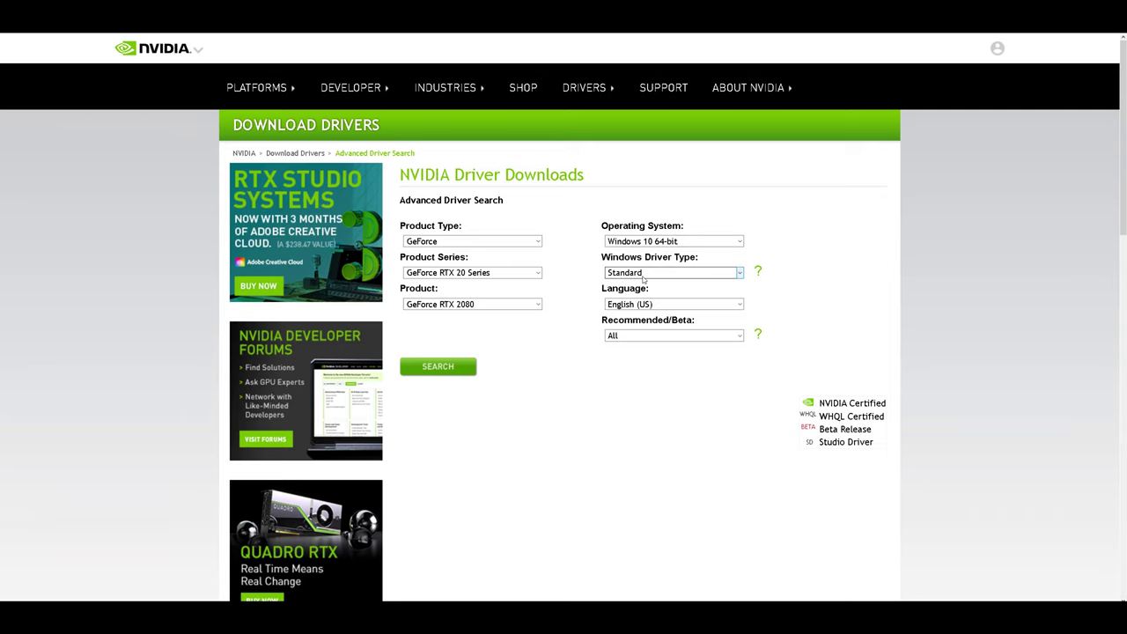
{"action": "left_click", "coordinate": [759, 271]}
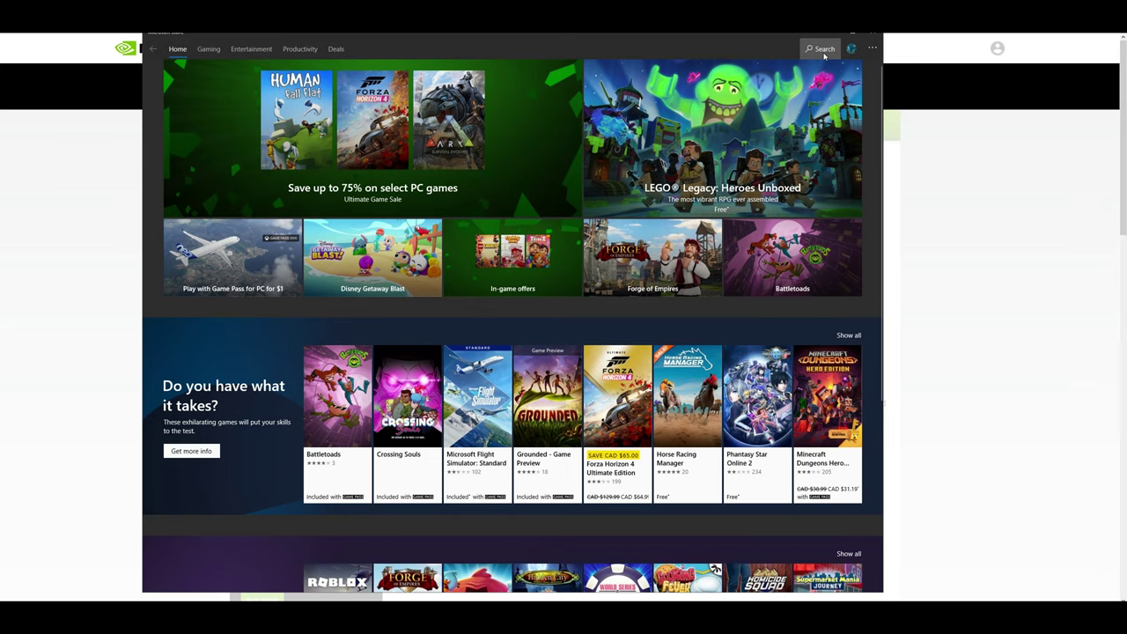
Search the Store for 'hvidia control' and open the NVIDIA Control Panel app page
{"action": "left_click", "coordinate": [665, 50]}
{"action": "type", "text": "hvidia"}
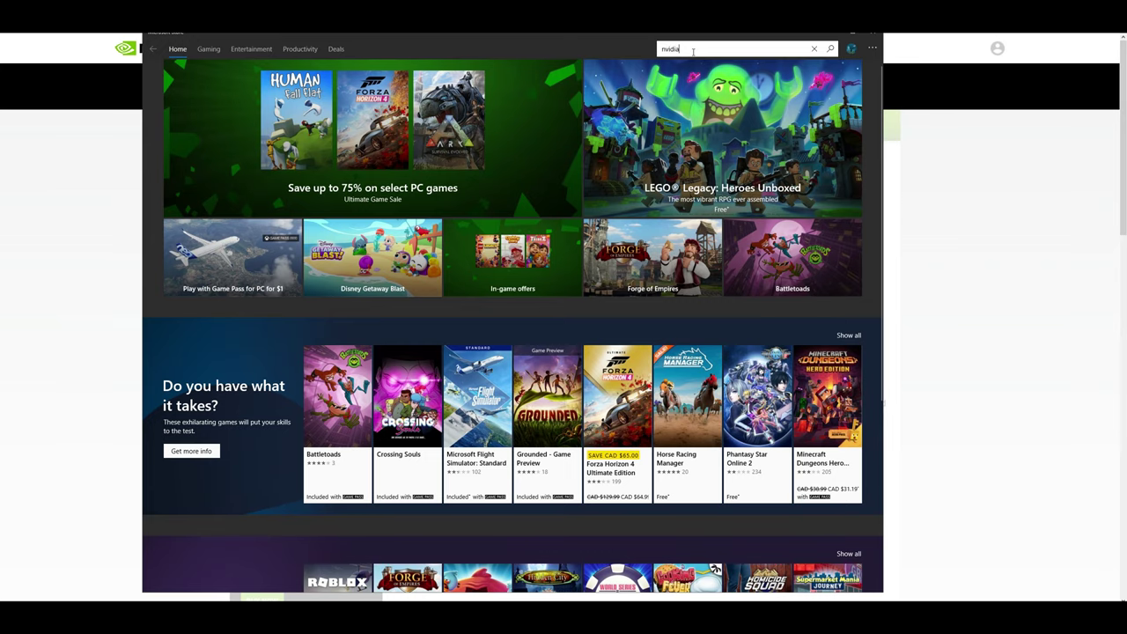
{"action": "type", "text": " control"}
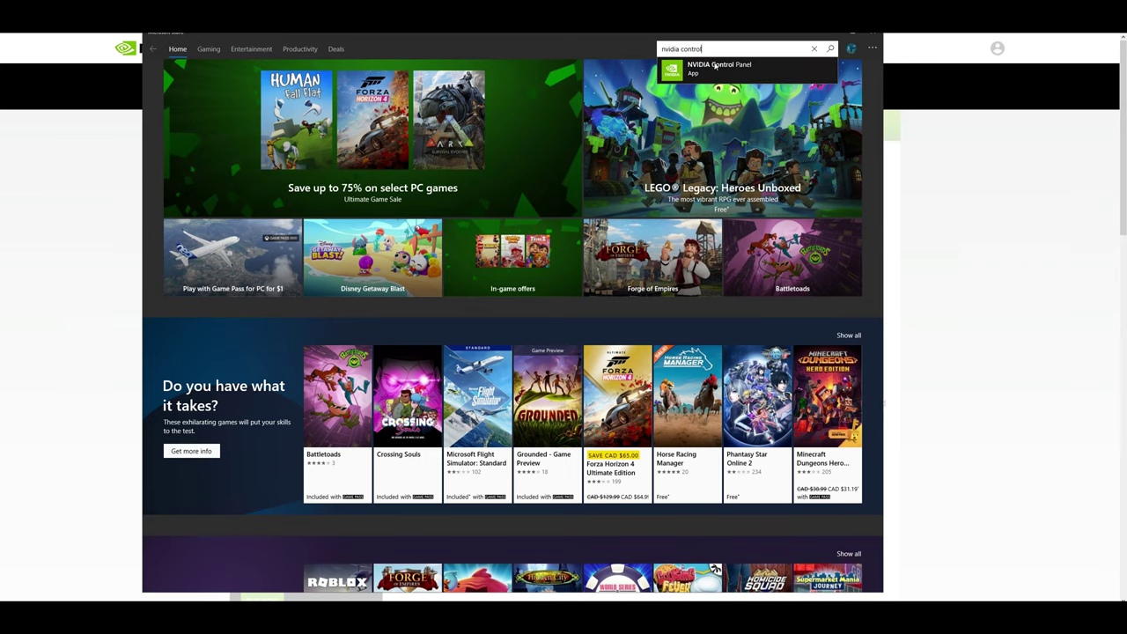
{"action": "left_click", "coordinate": [715, 66]}
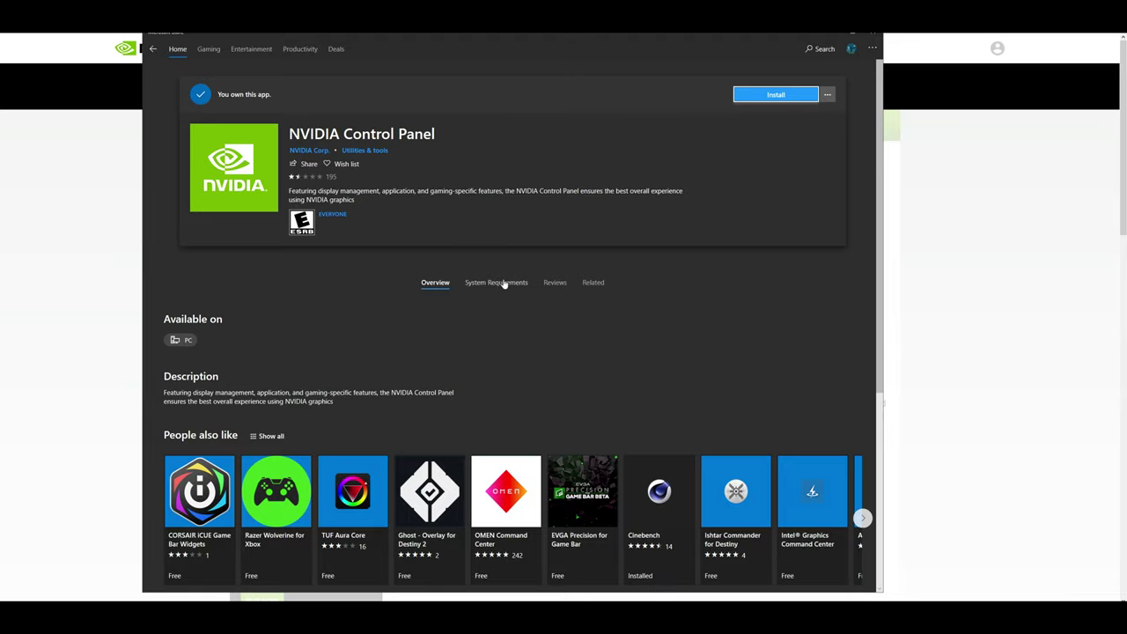
Read through the app's reviews, then close the Microsoft Store
{"action": "left_click", "coordinate": [567, 285]}
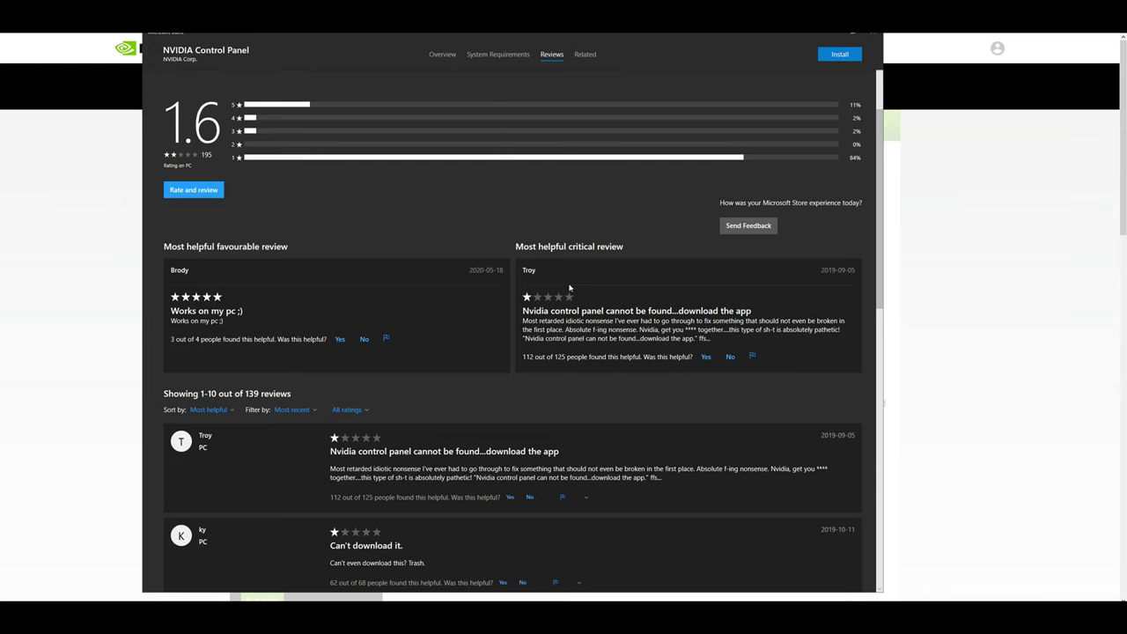
{"action": "scroll", "coordinate": [569, 287], "scroll_direction": "down", "scroll_amount": 5}
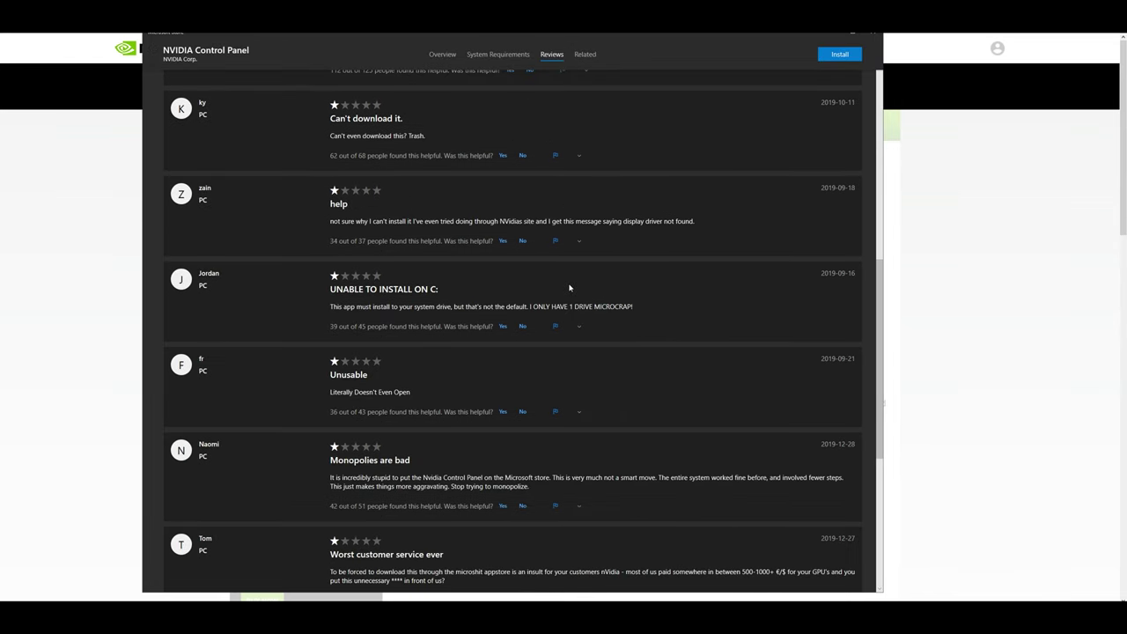
{"action": "scroll", "coordinate": [569, 287], "scroll_direction": "down", "scroll_amount": 1}
{"action": "scroll", "coordinate": [569, 287], "scroll_direction": "down", "scroll_amount": 2}
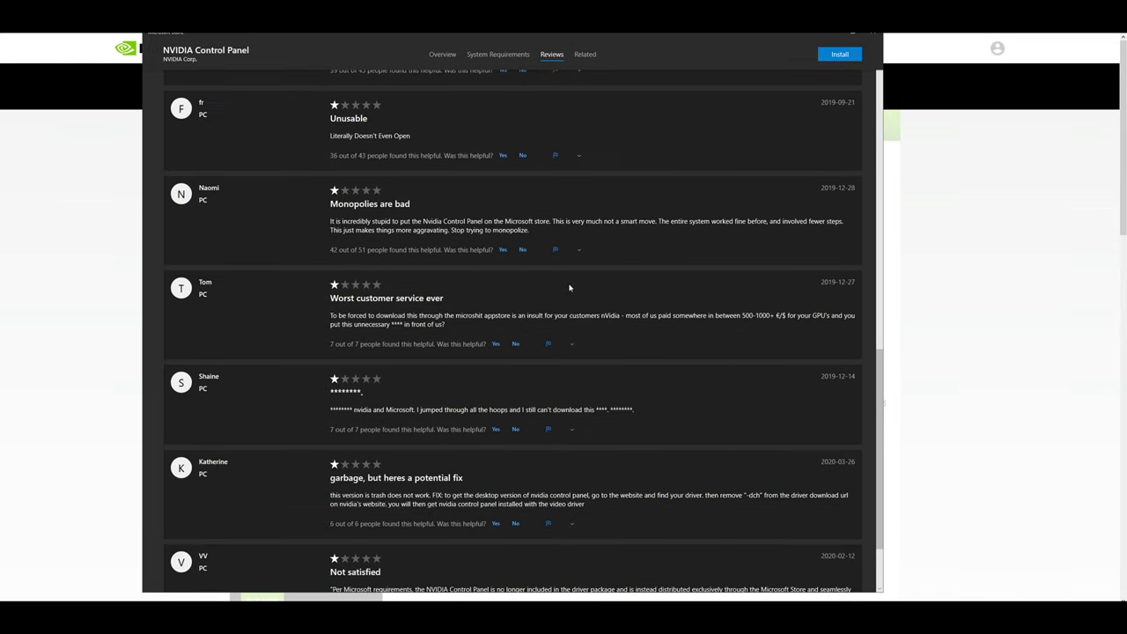
{"action": "scroll", "coordinate": [569, 287], "scroll_direction": "down", "scroll_amount": 1}
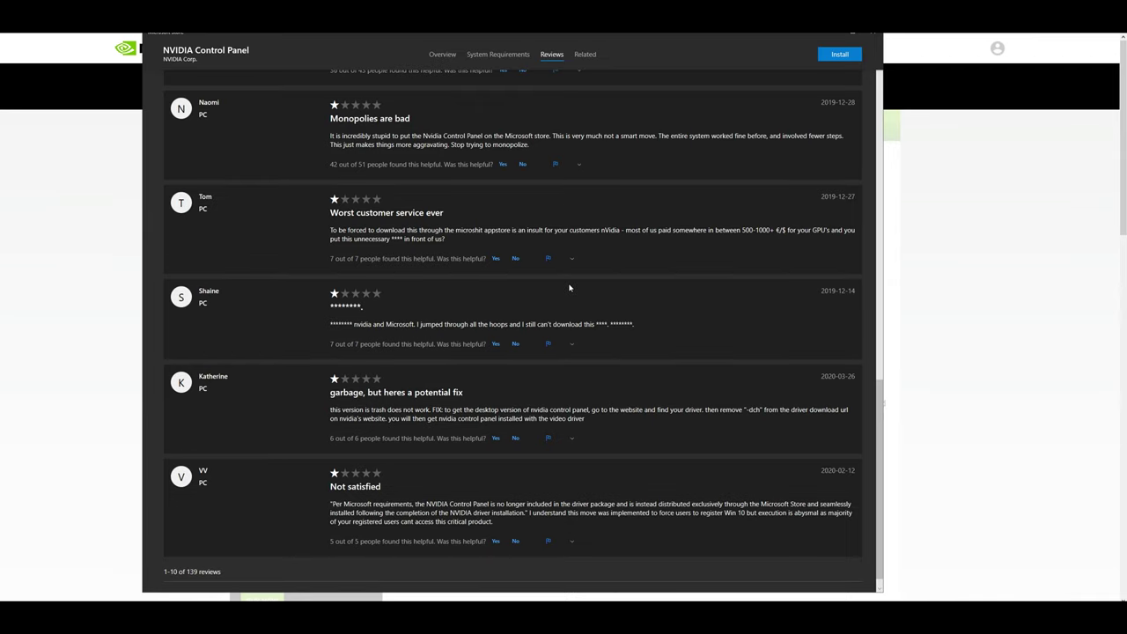
{"action": "scroll", "coordinate": [569, 287], "scroll_direction": "down", "scroll_amount": 1}
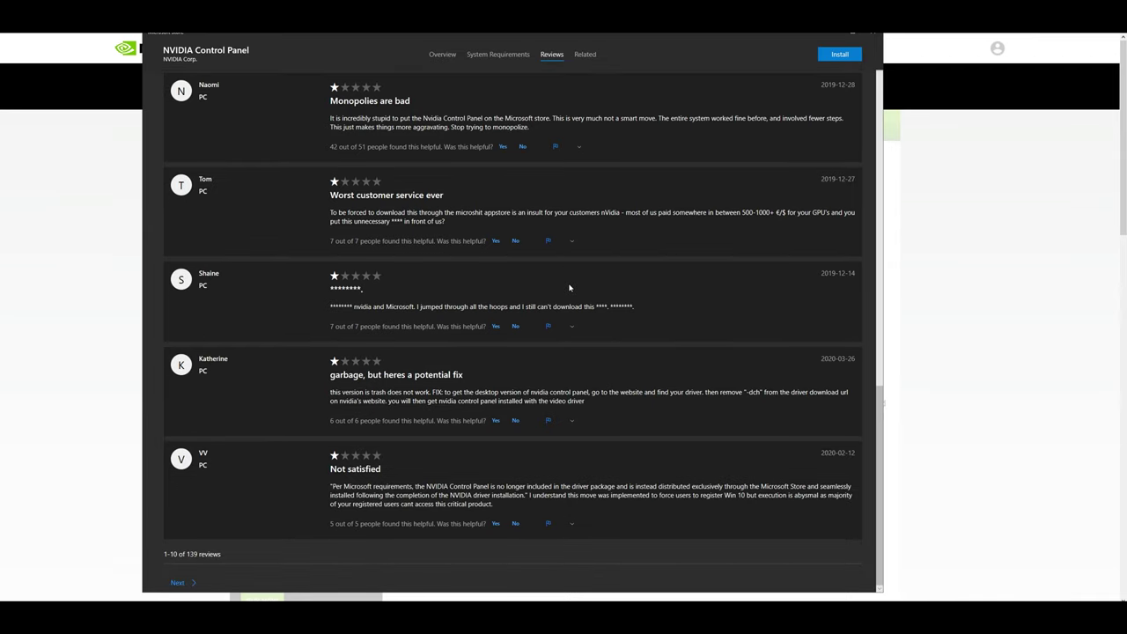
{"action": "left_click", "coordinate": [963, 288]}
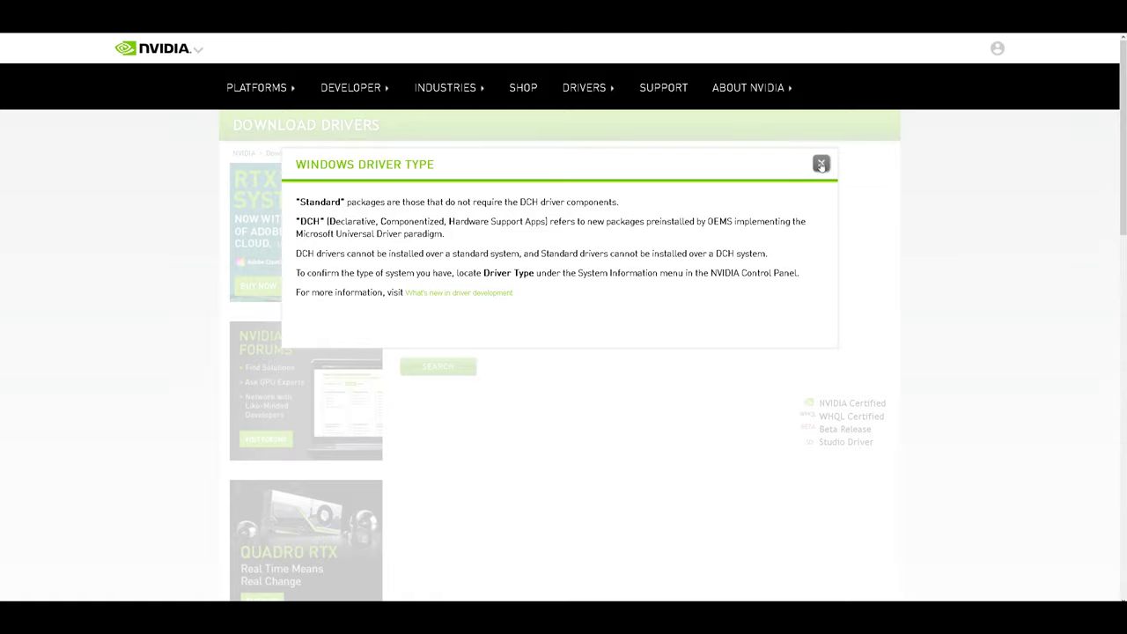
List RTX 2080 drivers and open and download GeForce Game Ready Driver 452.06
{"action": "left_click", "coordinate": [821, 165]}
{"action": "left_click", "coordinate": [460, 373]}
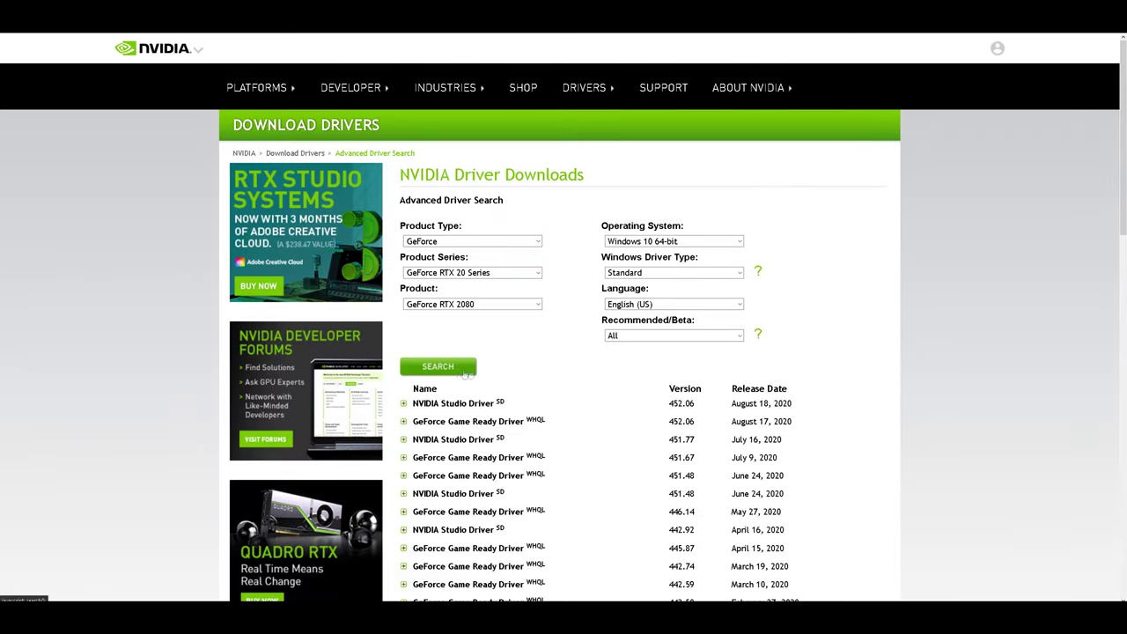
{"action": "scroll", "coordinate": [691, 387], "scroll_direction": "down", "scroll_amount": 2}
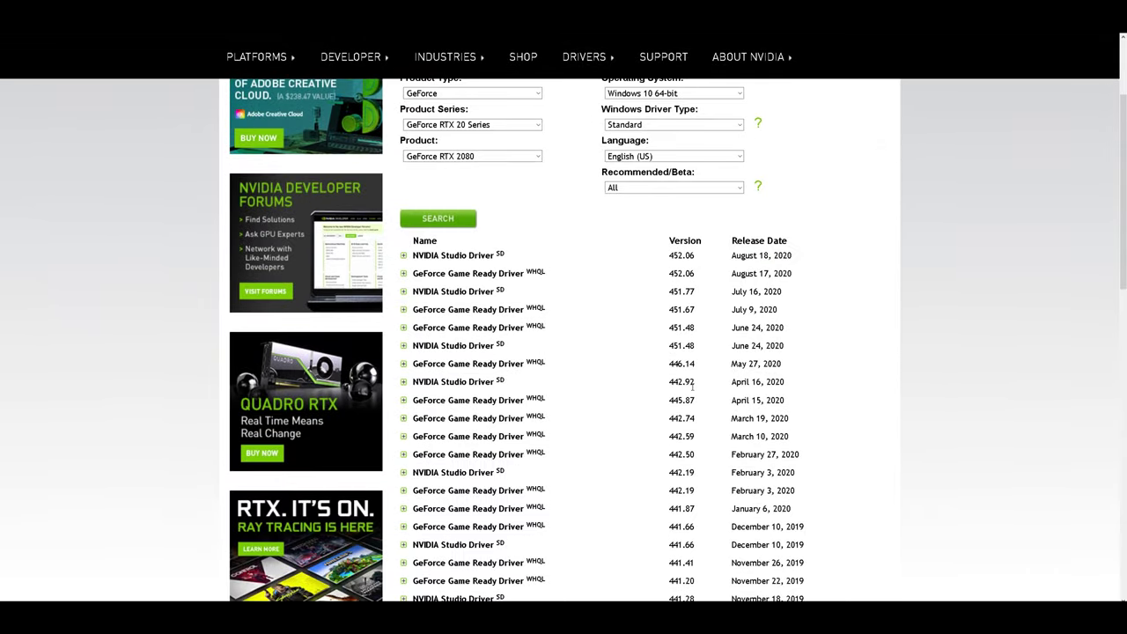
{"action": "scroll", "coordinate": [692, 386], "scroll_direction": "down", "scroll_amount": 1}
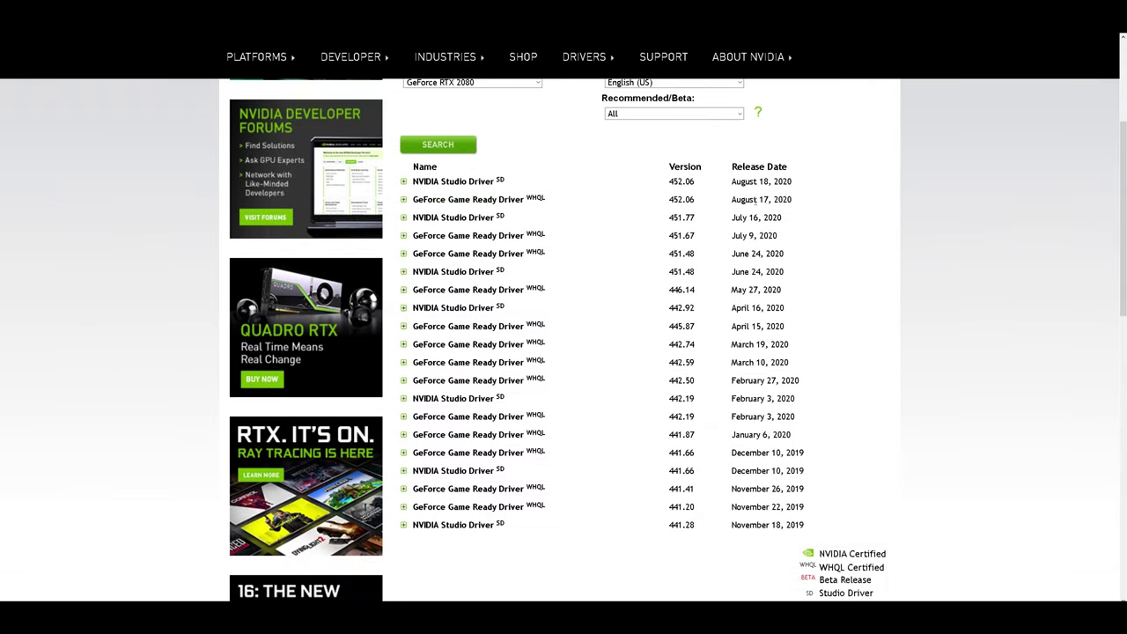
{"action": "left_click", "coordinate": [406, 201]}
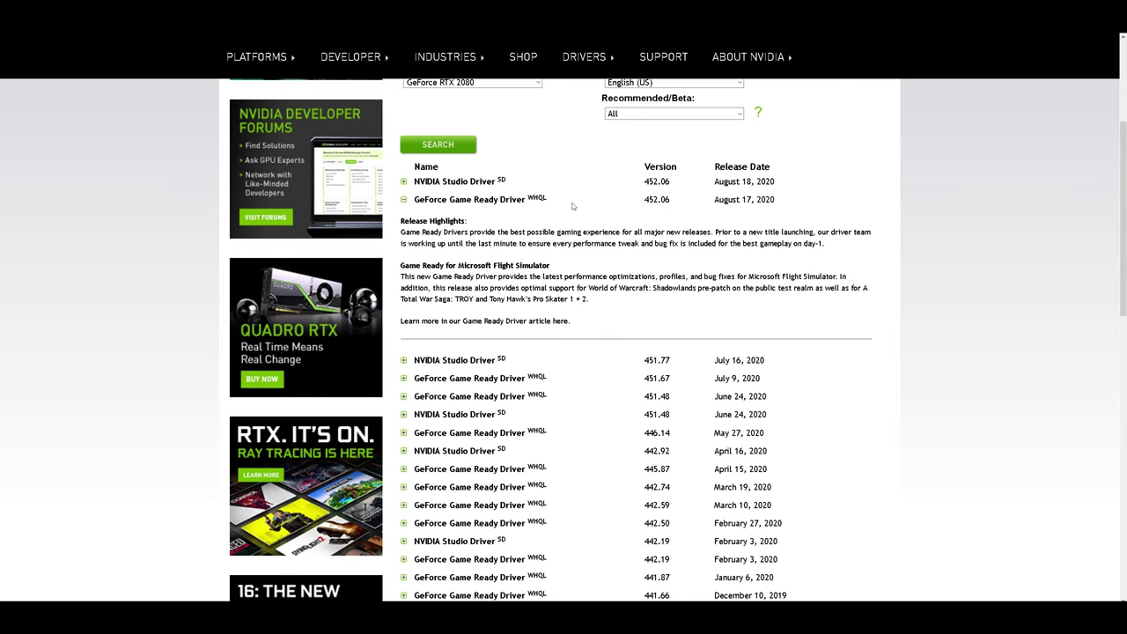
{"action": "left_click", "coordinate": [480, 201]}
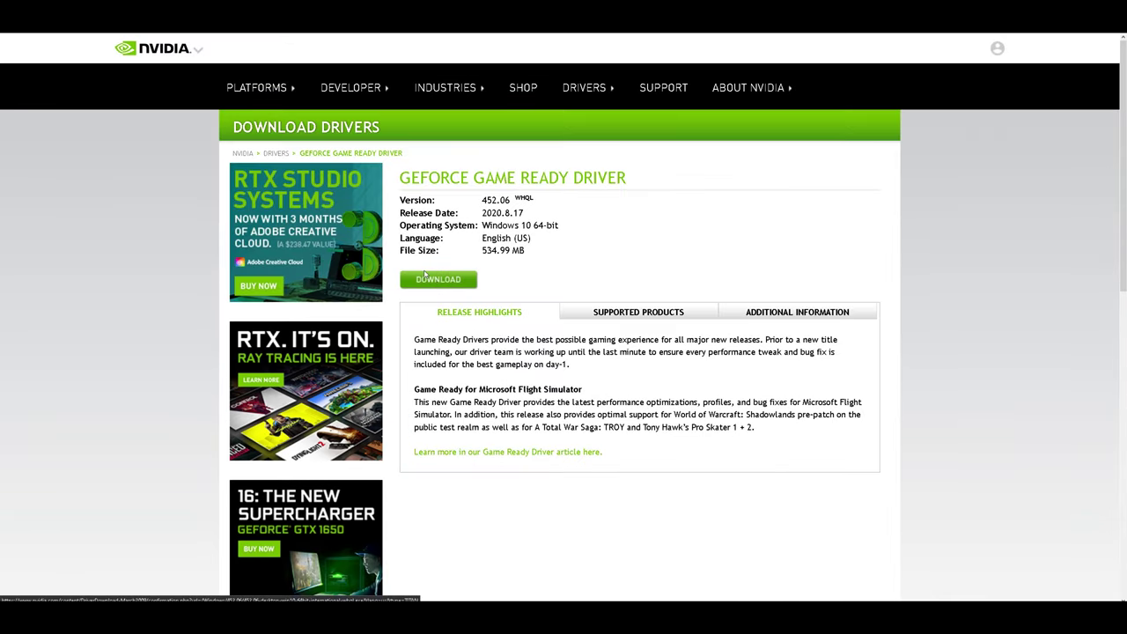
{"action": "left_click", "coordinate": [438, 279]}
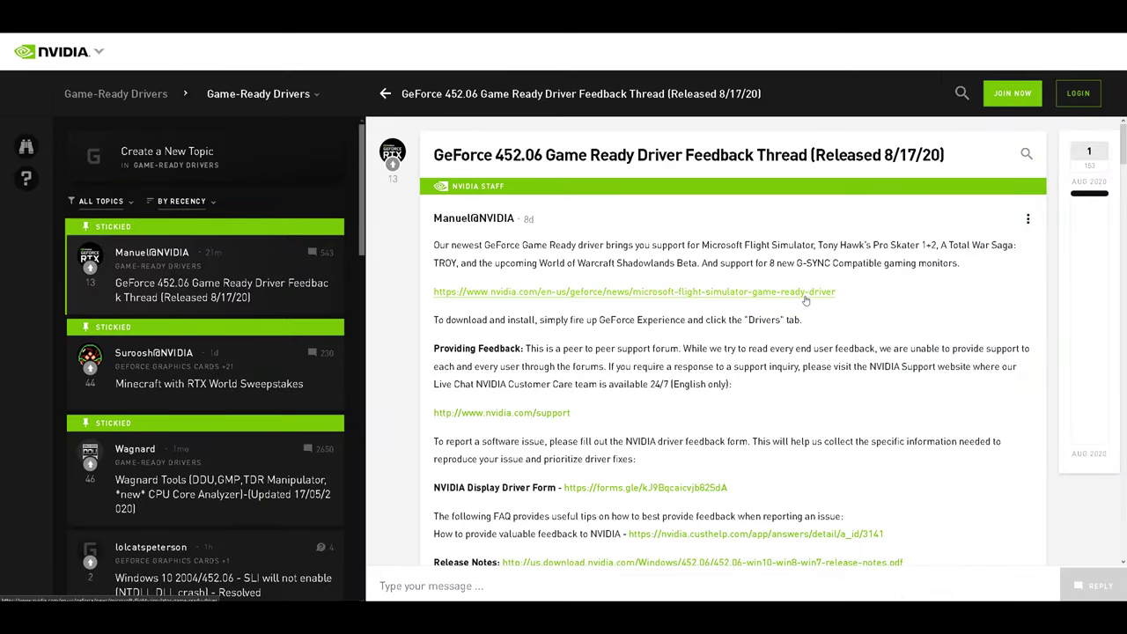
Scroll through the 452.06 forum feedback replies and the Reddit discussion comments
{"action": "scroll", "coordinate": [819, 351], "scroll_direction": "down", "scroll_amount": 5}
{"action": "scroll", "coordinate": [819, 350], "scroll_direction": "down", "scroll_amount": 15}
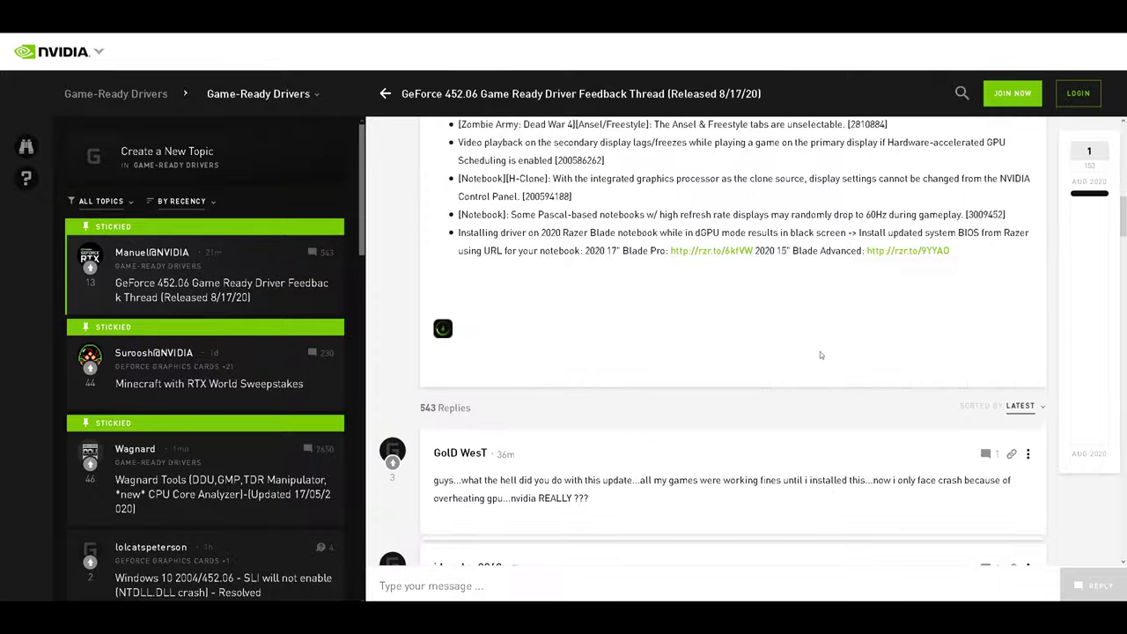
{"action": "scroll", "coordinate": [822, 361], "scroll_direction": "down", "scroll_amount": 5}
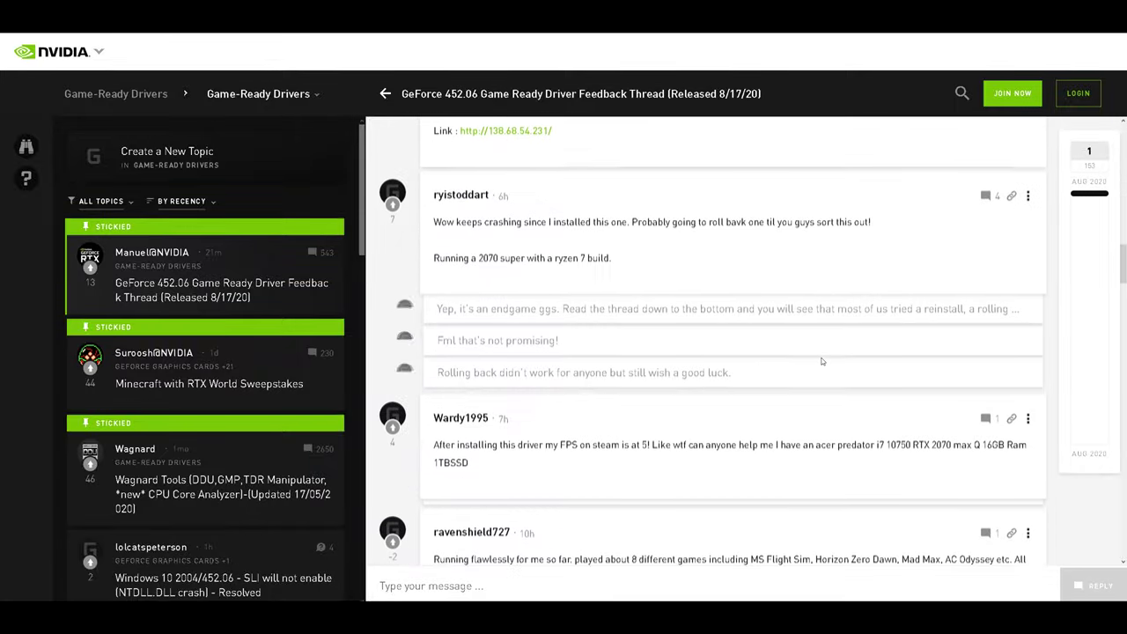
{"action": "scroll", "coordinate": [822, 360], "scroll_direction": "down", "scroll_amount": 4}
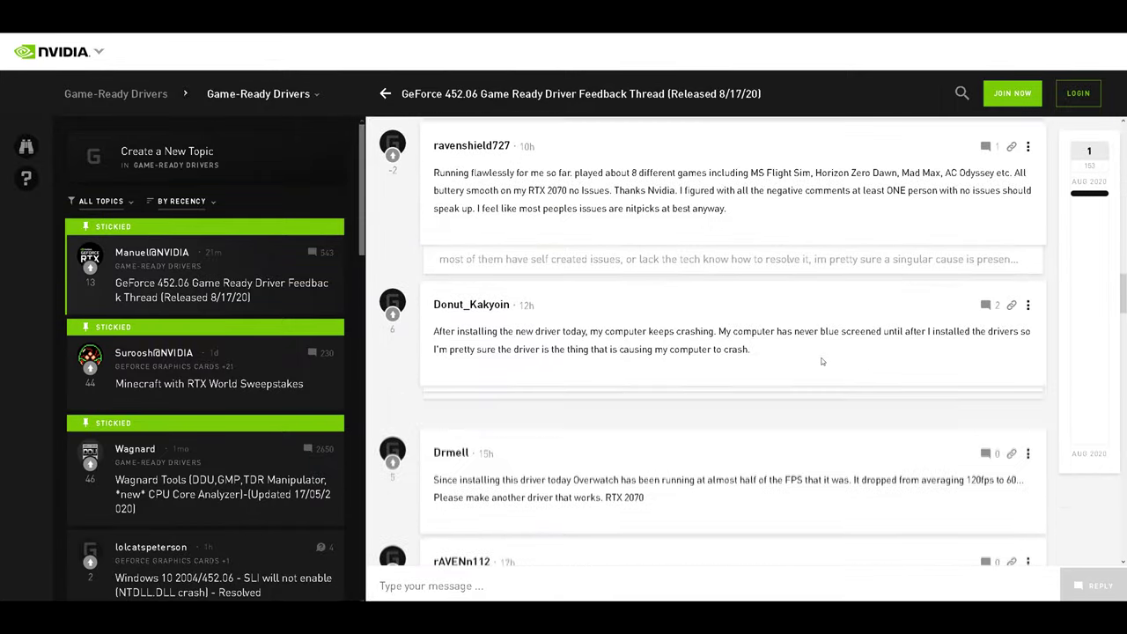
{"action": "scroll", "coordinate": [822, 361], "scroll_direction": "down", "scroll_amount": 5}
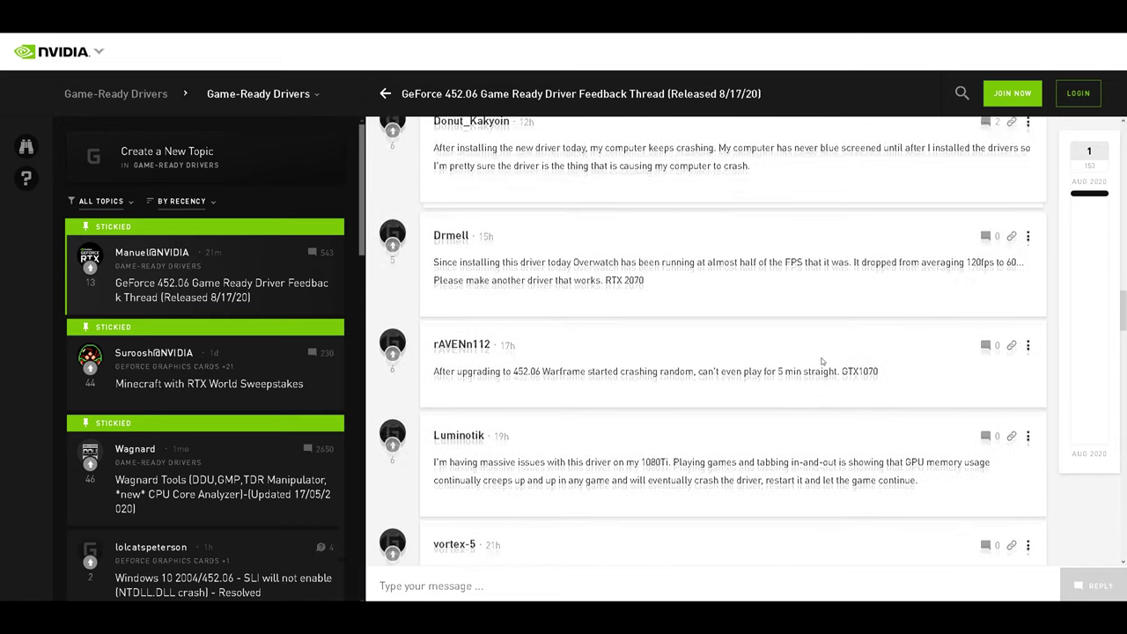
{"action": "scroll", "coordinate": [822, 361], "scroll_direction": "down", "scroll_amount": 4}
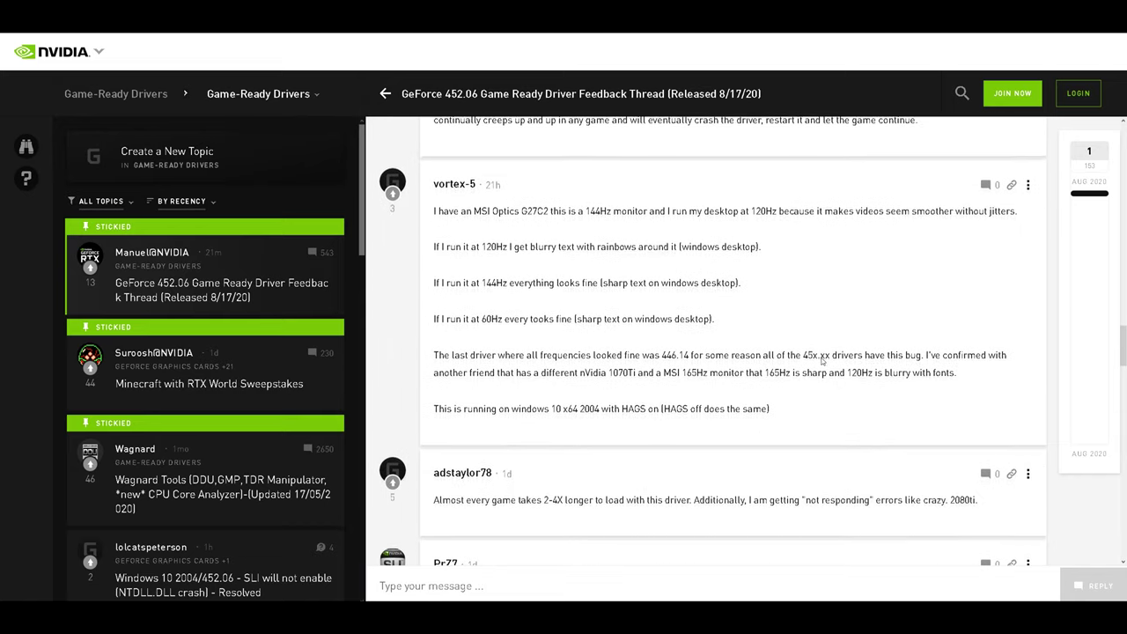
{"action": "scroll", "coordinate": [822, 361], "scroll_direction": "down", "scroll_amount": 3}
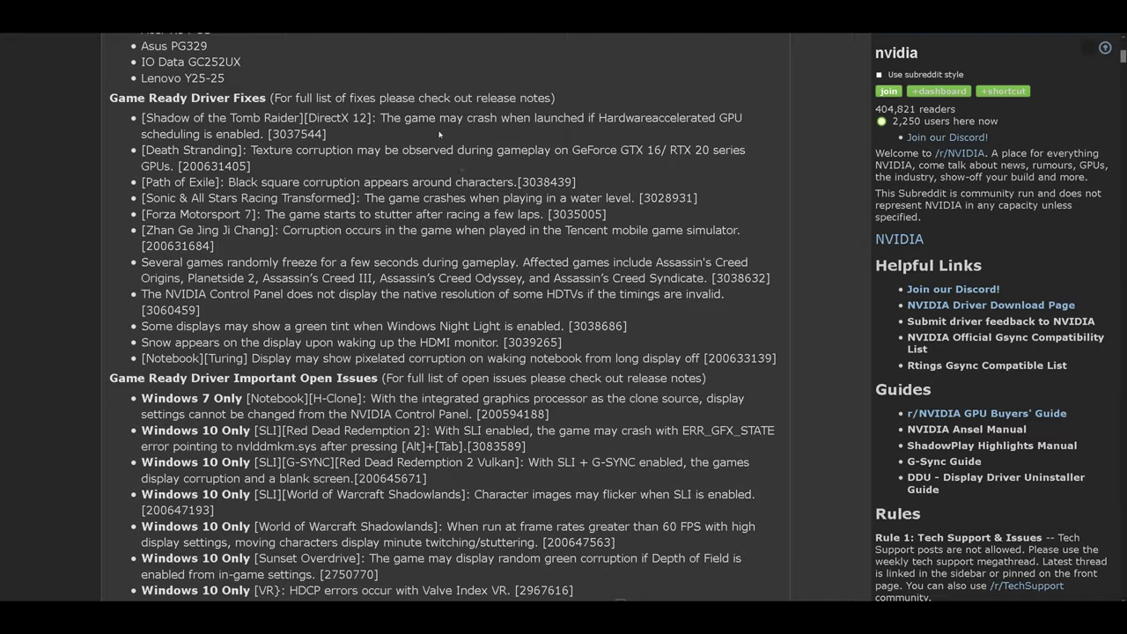
{"action": "scroll", "coordinate": [637, 416], "scroll_direction": "down", "scroll_amount": 4}
{"action": "scroll", "coordinate": [637, 416], "scroll_direction": "down", "scroll_amount": 15}
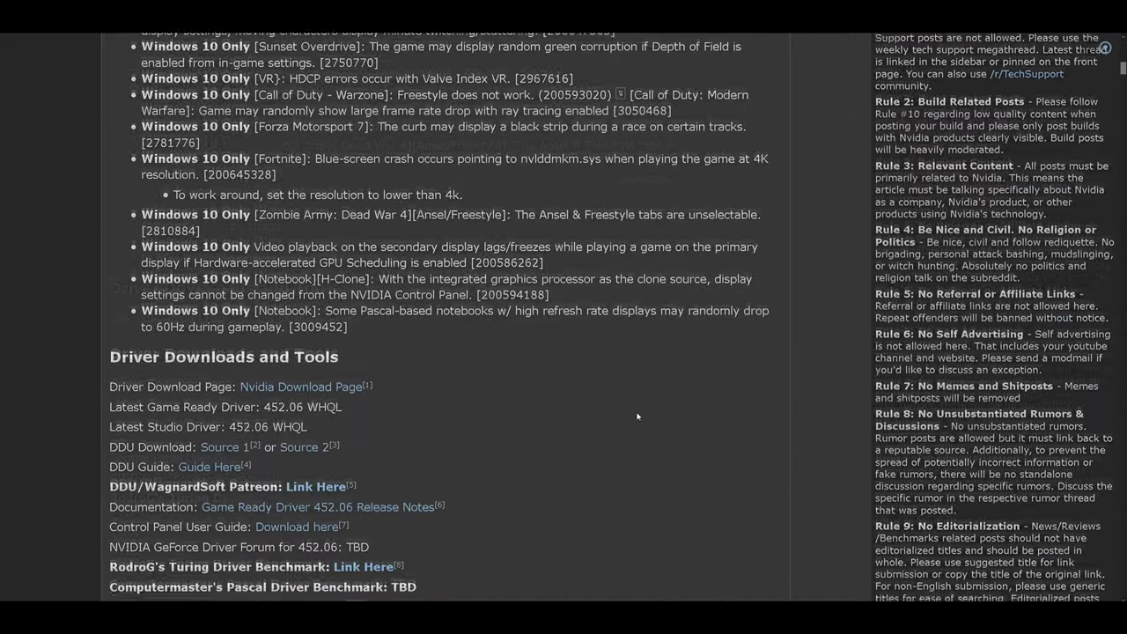
{"action": "scroll", "coordinate": [638, 417], "scroll_direction": "down", "scroll_amount": 12}
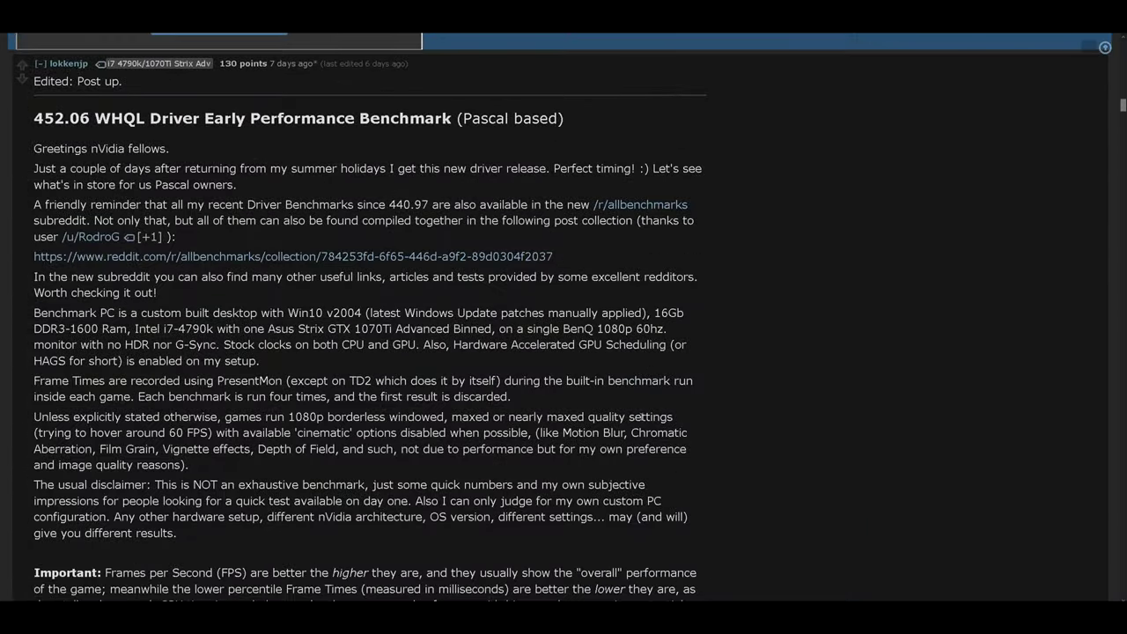
{"action": "scroll", "coordinate": [638, 416], "scroll_direction": "down", "scroll_amount": 15}
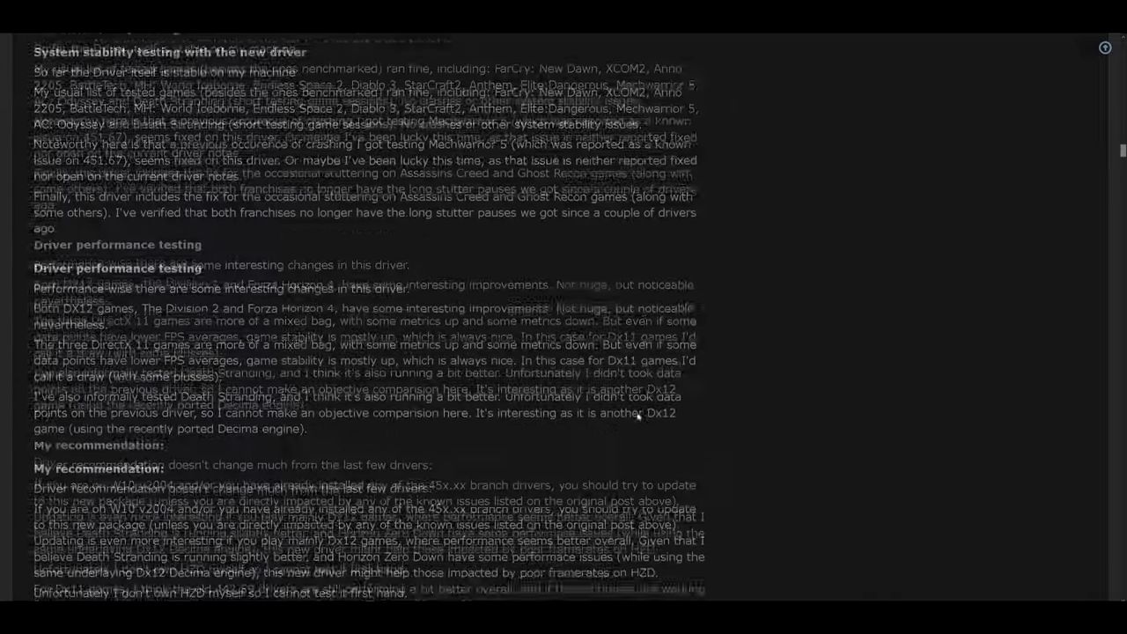
{"action": "scroll", "coordinate": [638, 417], "scroll_direction": "down", "scroll_amount": 12}
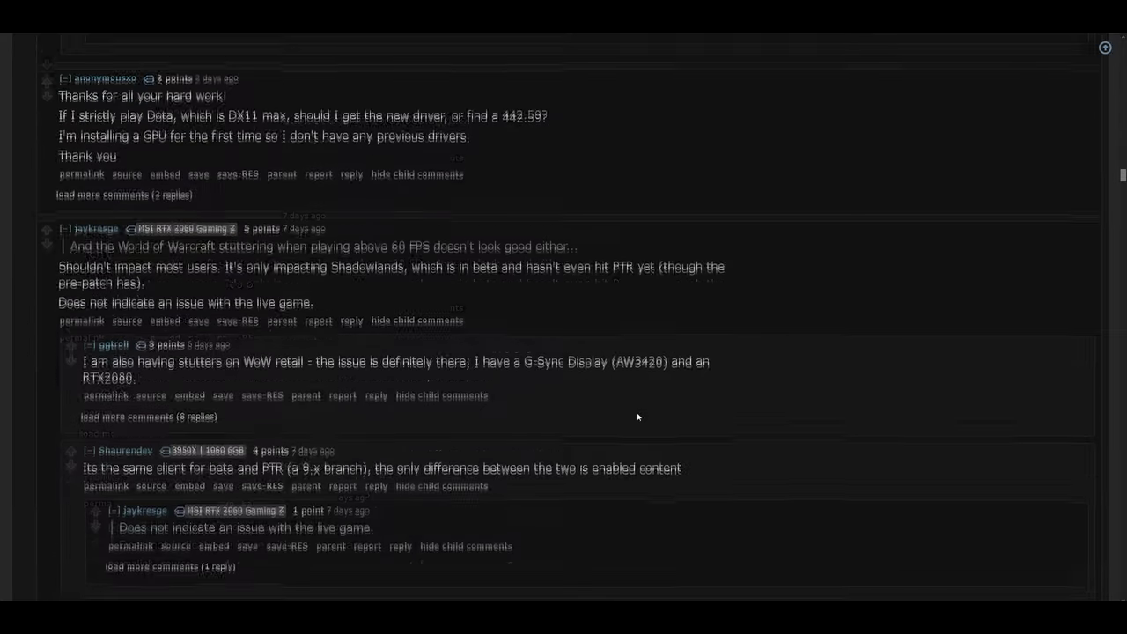
{"action": "scroll", "coordinate": [638, 416], "scroll_direction": "down", "scroll_amount": 10}
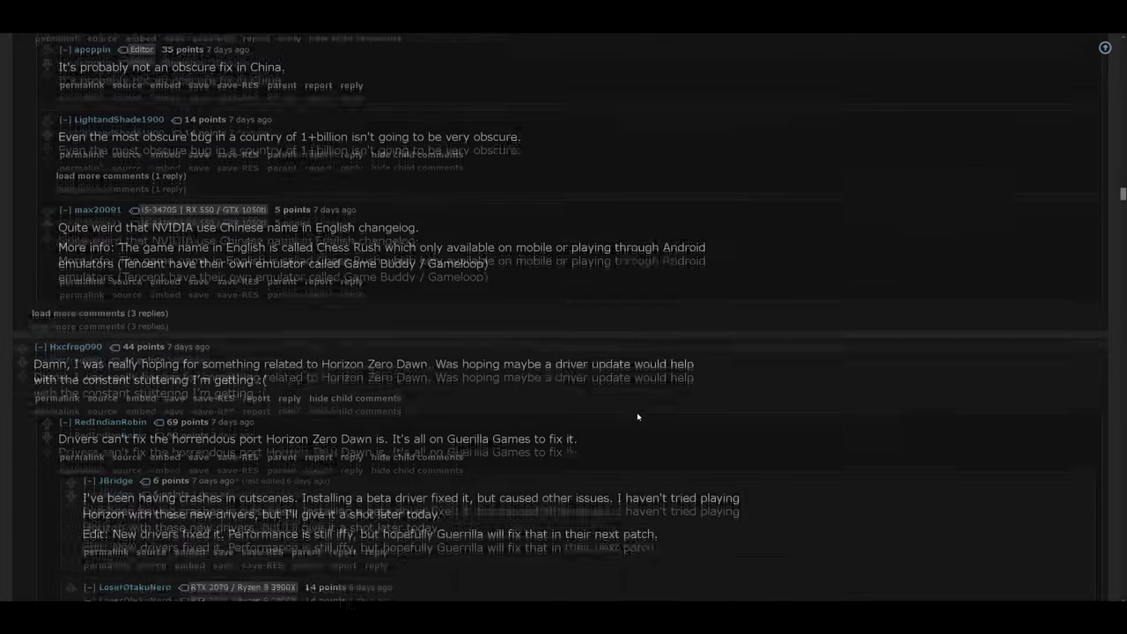
{"action": "scroll", "coordinate": [637, 412], "scroll_direction": "down", "scroll_amount": 6}
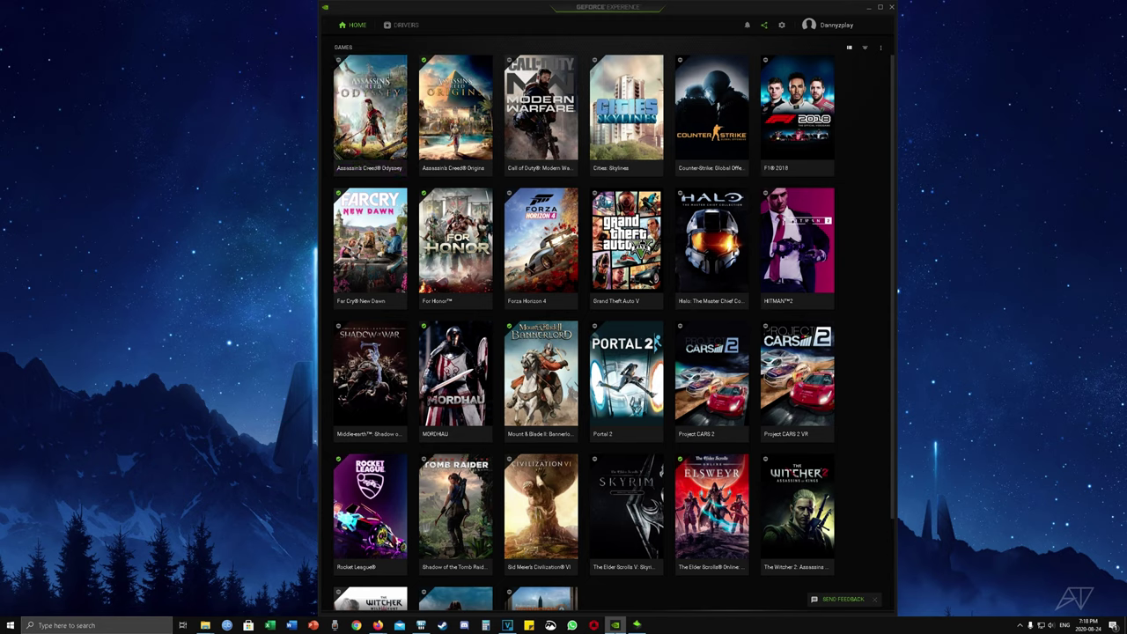
Bring up the GeForce Experience overlay with Alt+Z, dismiss it, and minimize the app
{"action": "key", "text": "alt+z"}
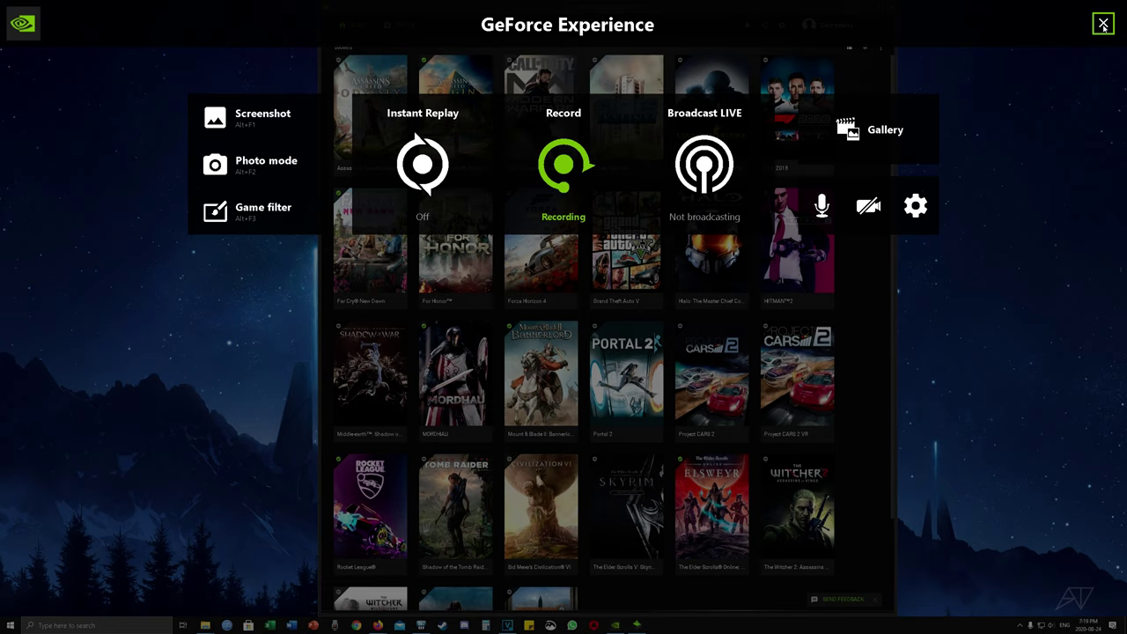
{"action": "left_click", "coordinate": [1103, 24]}
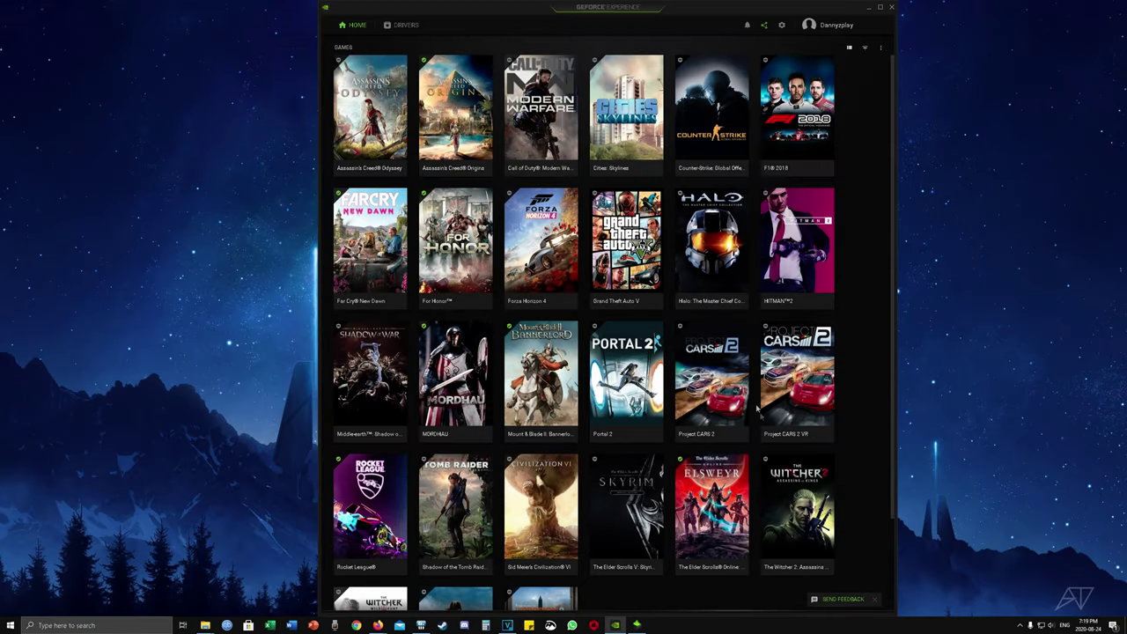
{"action": "left_click", "coordinate": [868, 9]}
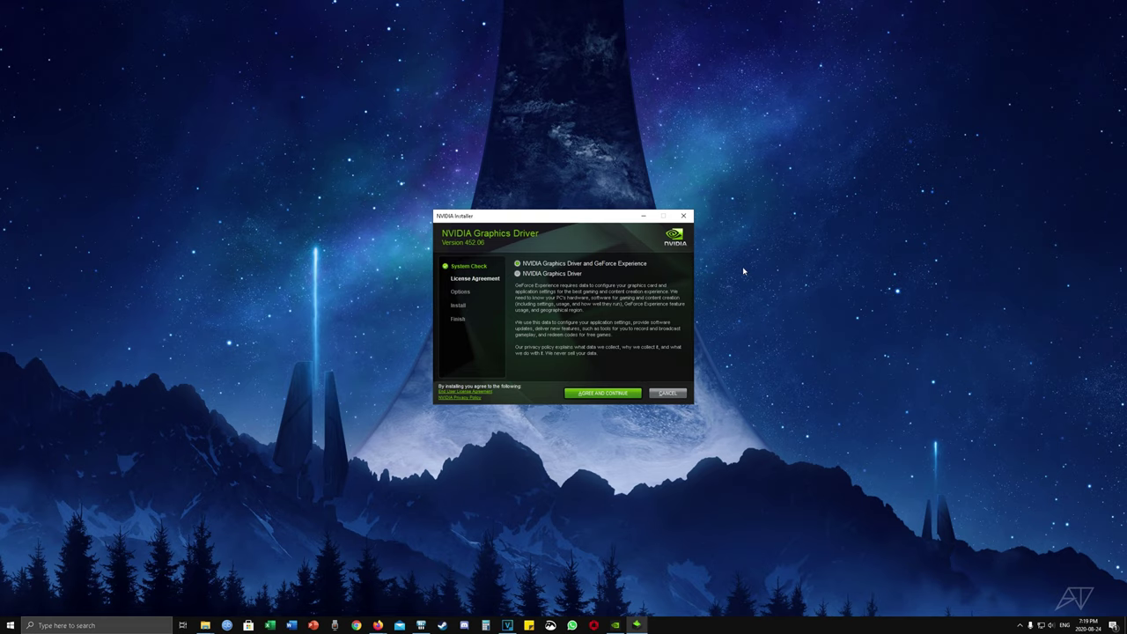
Close the driver installer and check the Start menu's Sleep, Shut down and Restart options
{"action": "key", "text": "alt+F4"}
{"action": "key", "text": "super"}
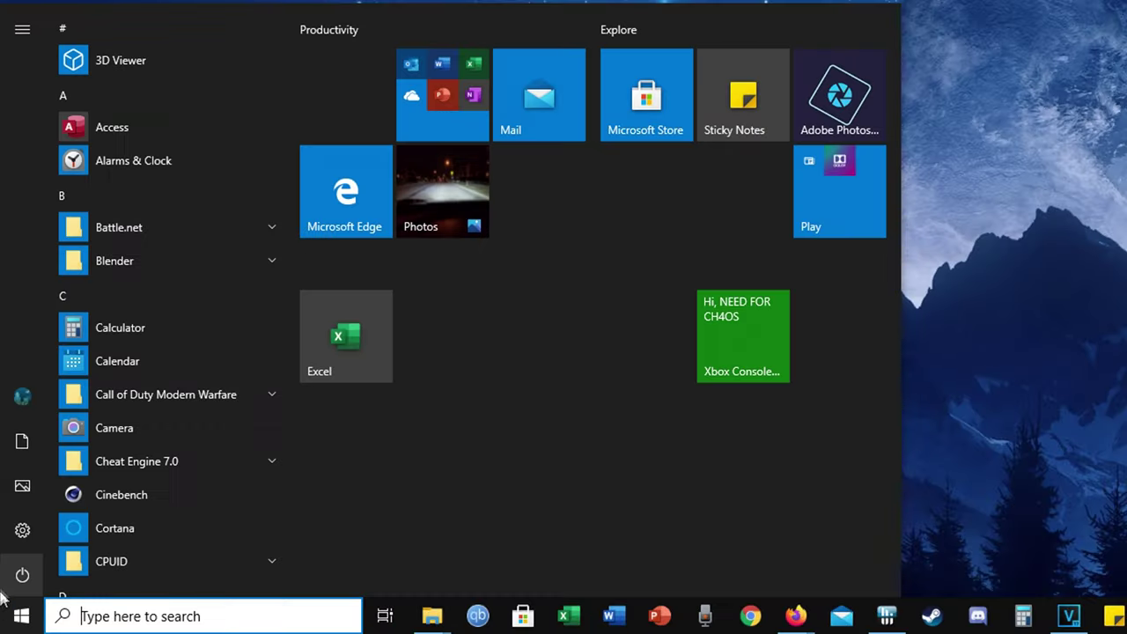
{"action": "left_click", "coordinate": [11, 606]}
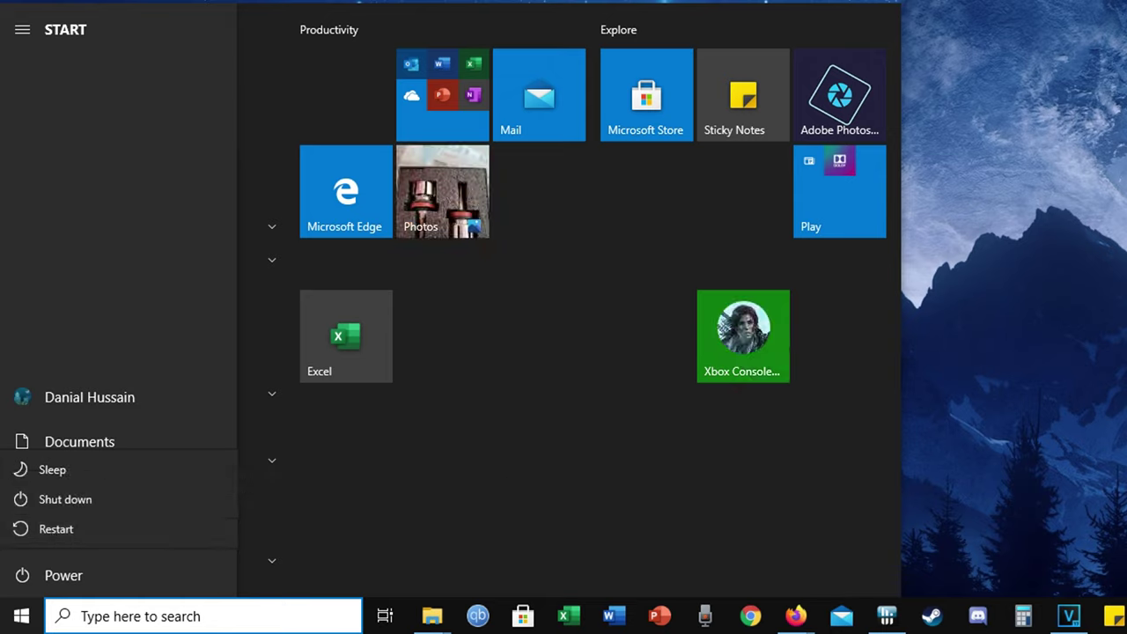
{"action": "key", "text": "Escape"}
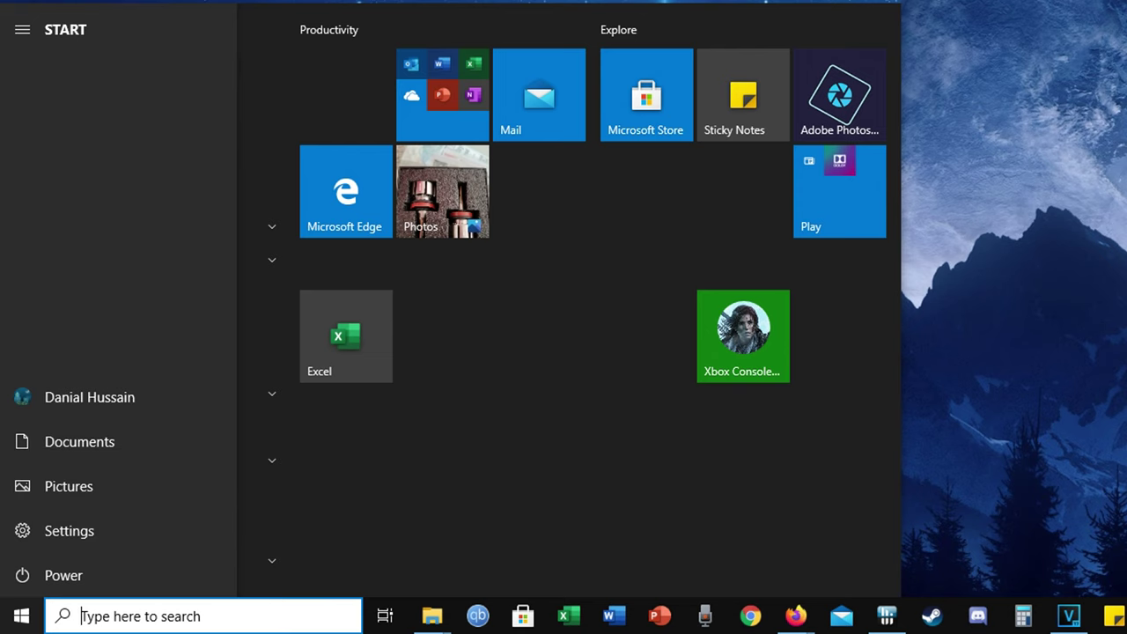
{"action": "key", "text": "Escape"}
Launch NVIDIA Control Panel from the desktop menu and visit the image preview and resolution pages
{"action": "right_click", "coordinate": [412, 320]}
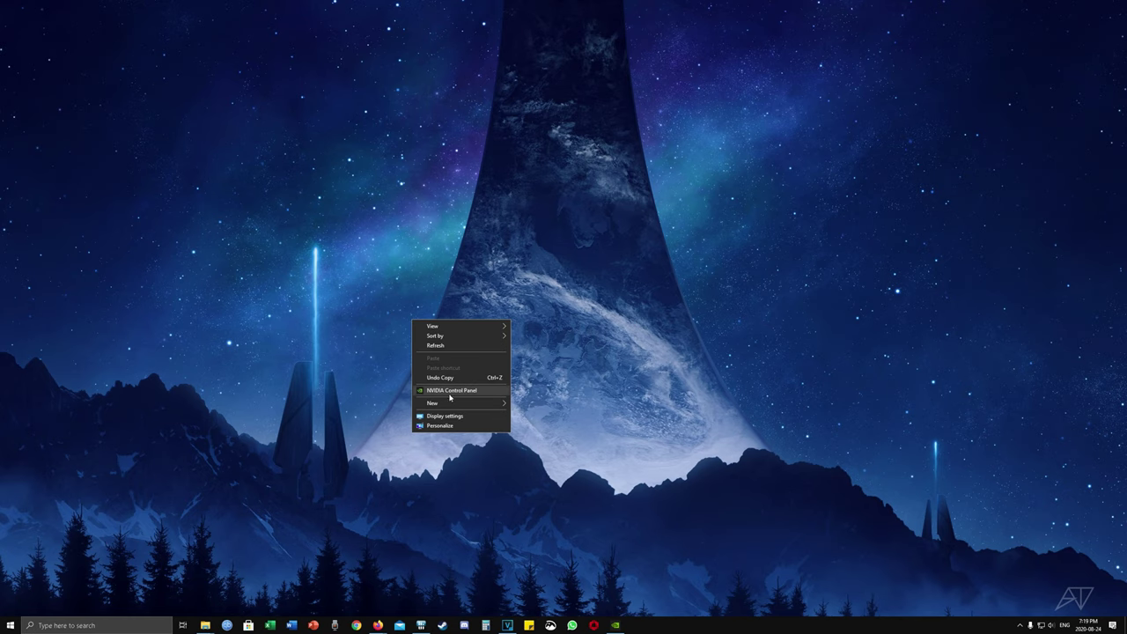
{"action": "right_click", "coordinate": [504, 304]}
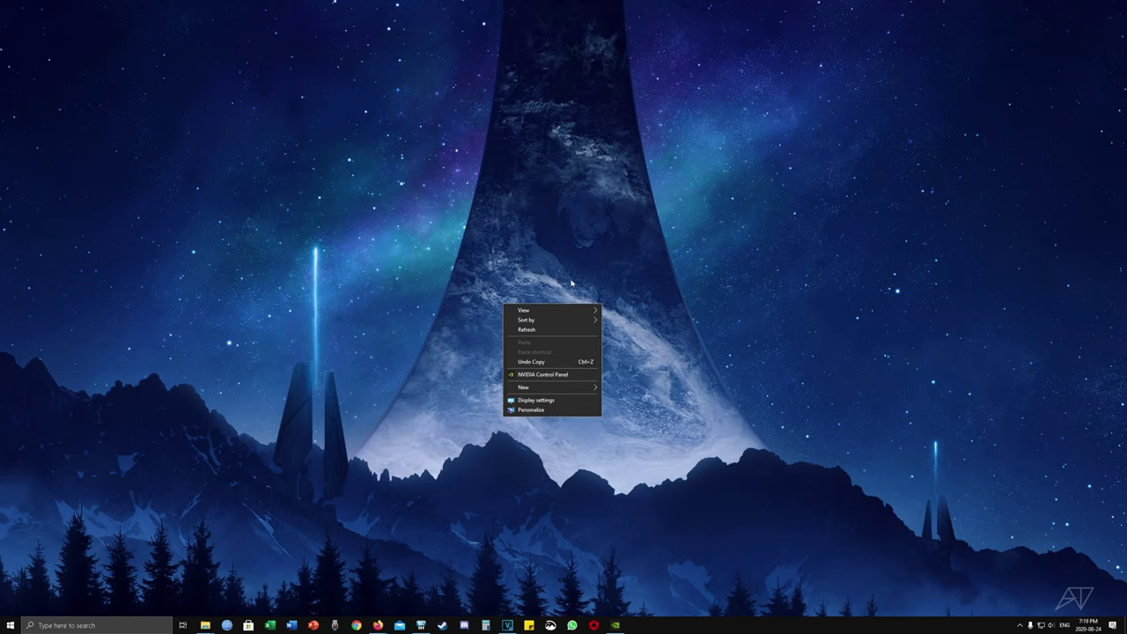
{"action": "left_click", "coordinate": [527, 376]}
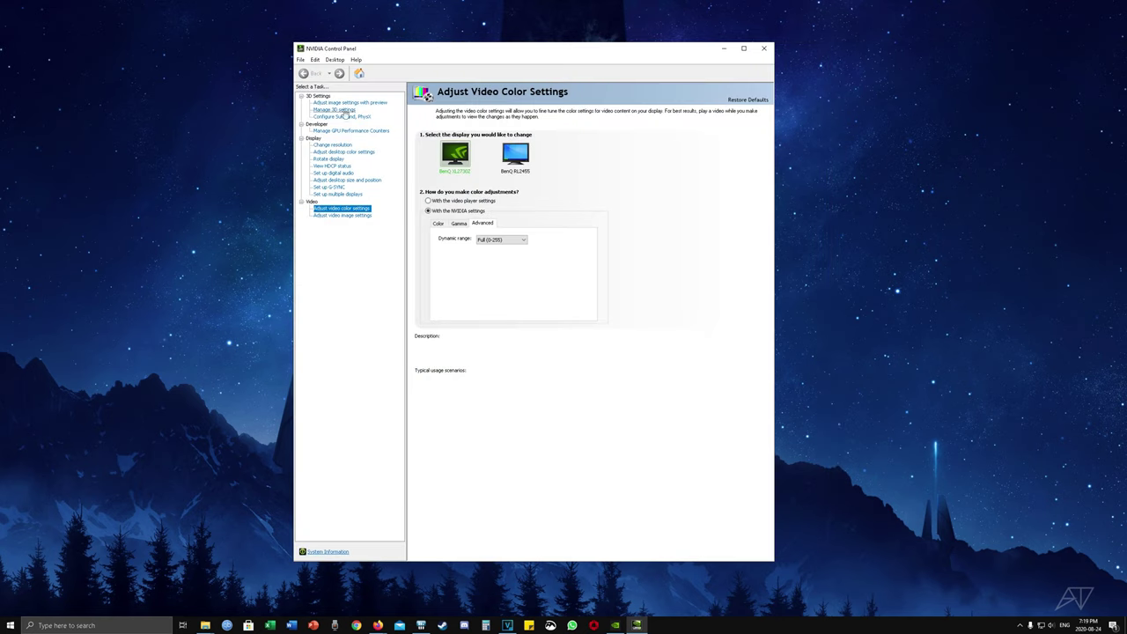
{"action": "left_click", "coordinate": [324, 103]}
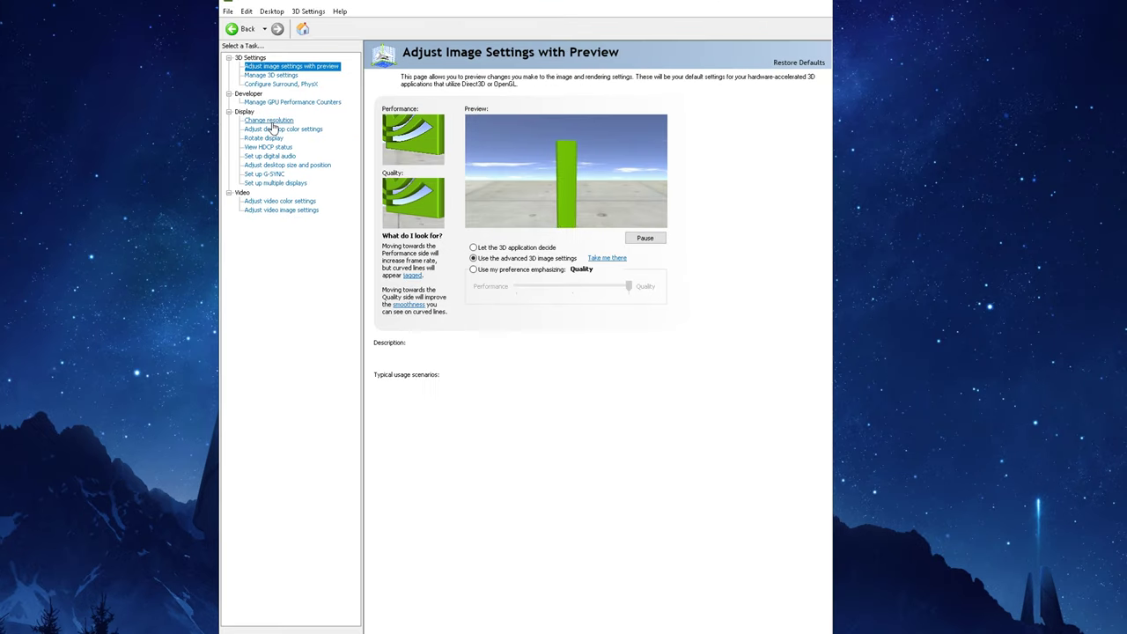
{"action": "left_click", "coordinate": [334, 145]}
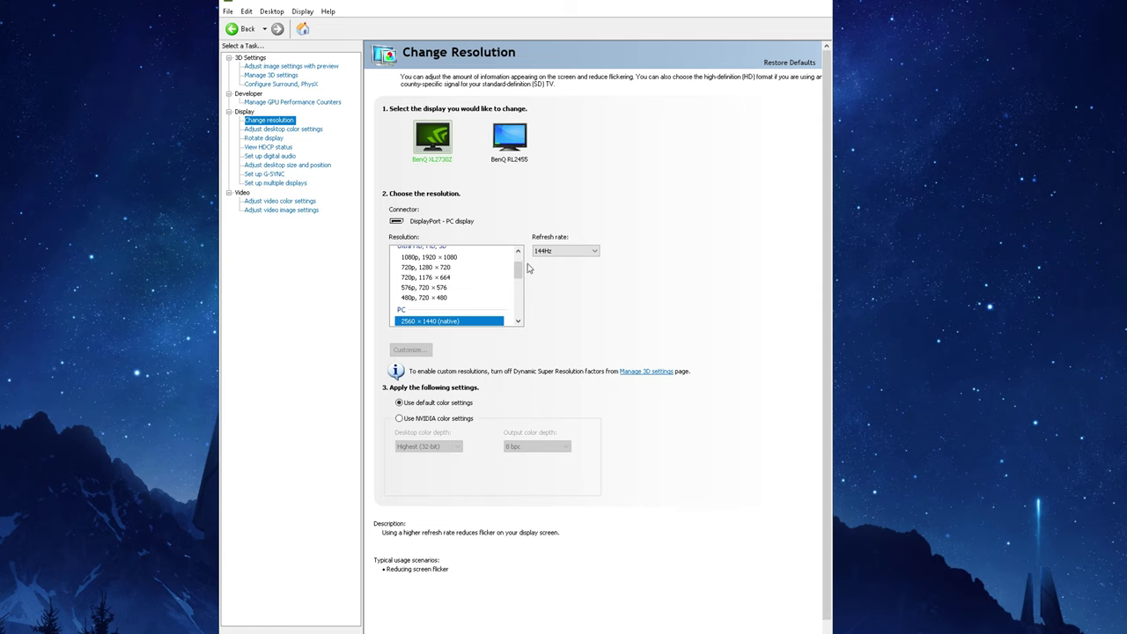
Apply 2560 × 1440 (native) at 144Hz on the BenQ XL2730Z and keep the changes
{"action": "left_click_drag", "start_coordinate": [518, 271], "coordinate": [520, 283]}
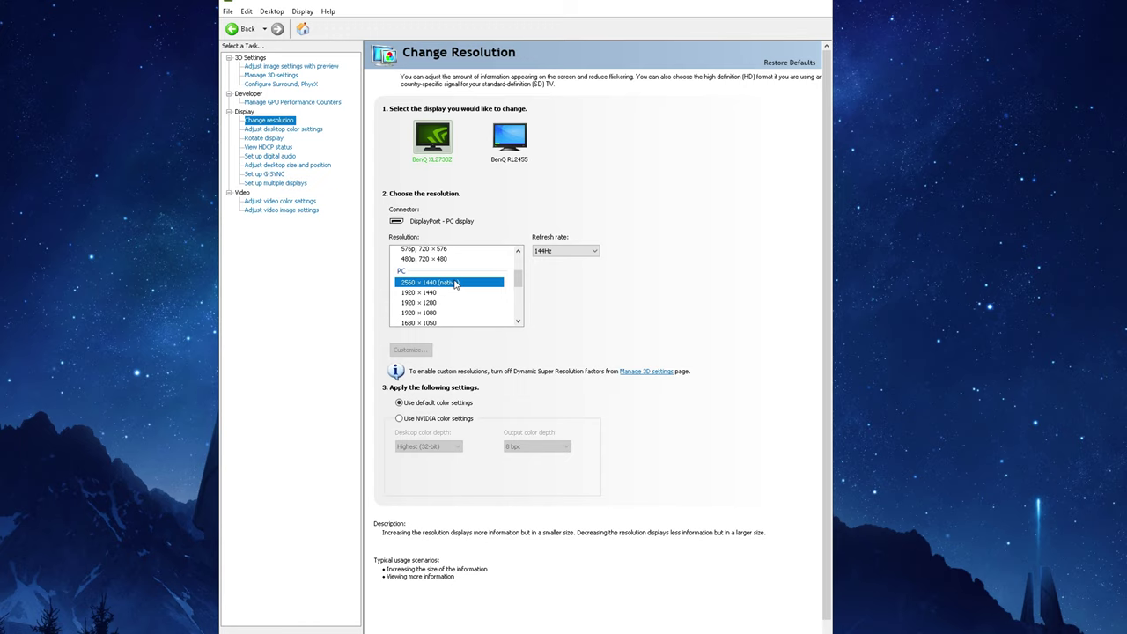
{"action": "left_click", "coordinate": [557, 252]}
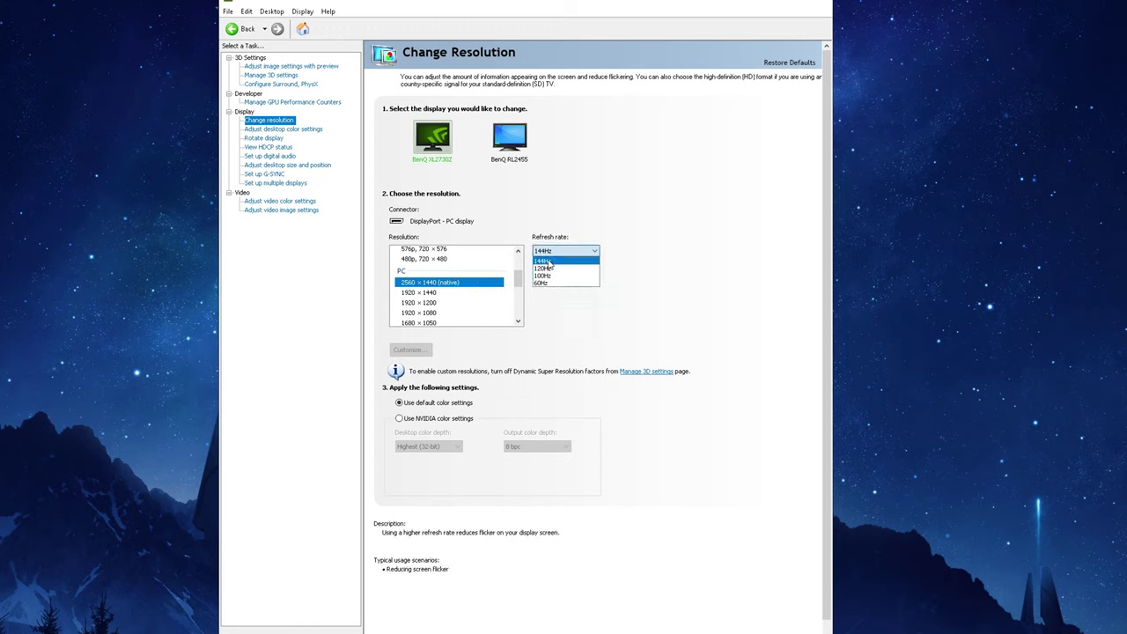
{"action": "left_click", "coordinate": [548, 262]}
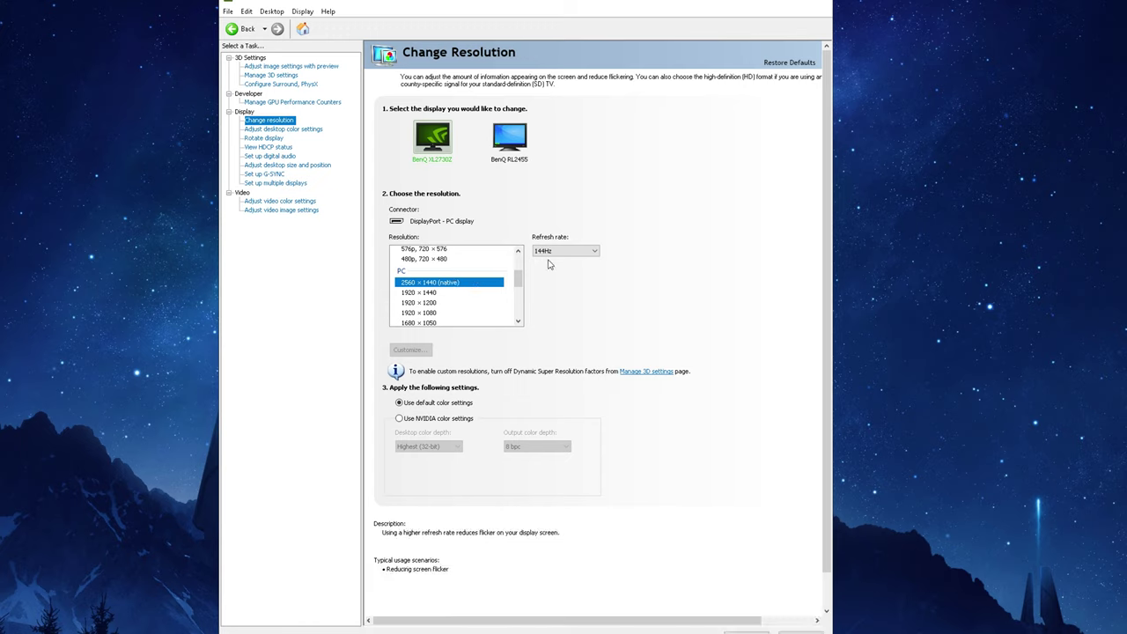
{"action": "left_click", "coordinate": [432, 147]}
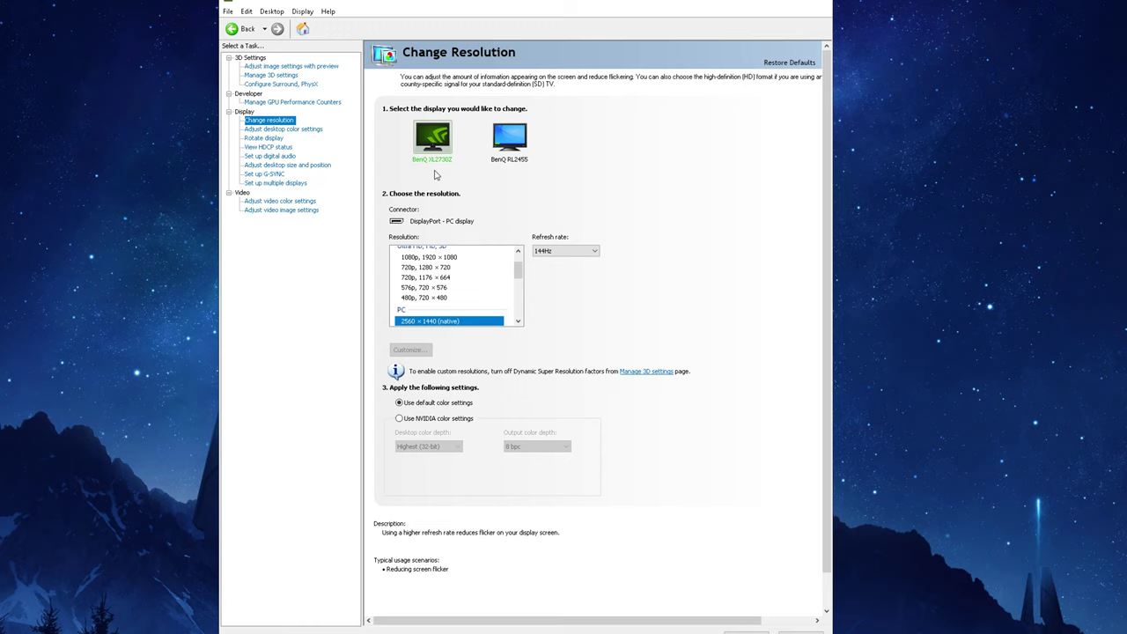
{"action": "left_click", "coordinate": [746, 632]}
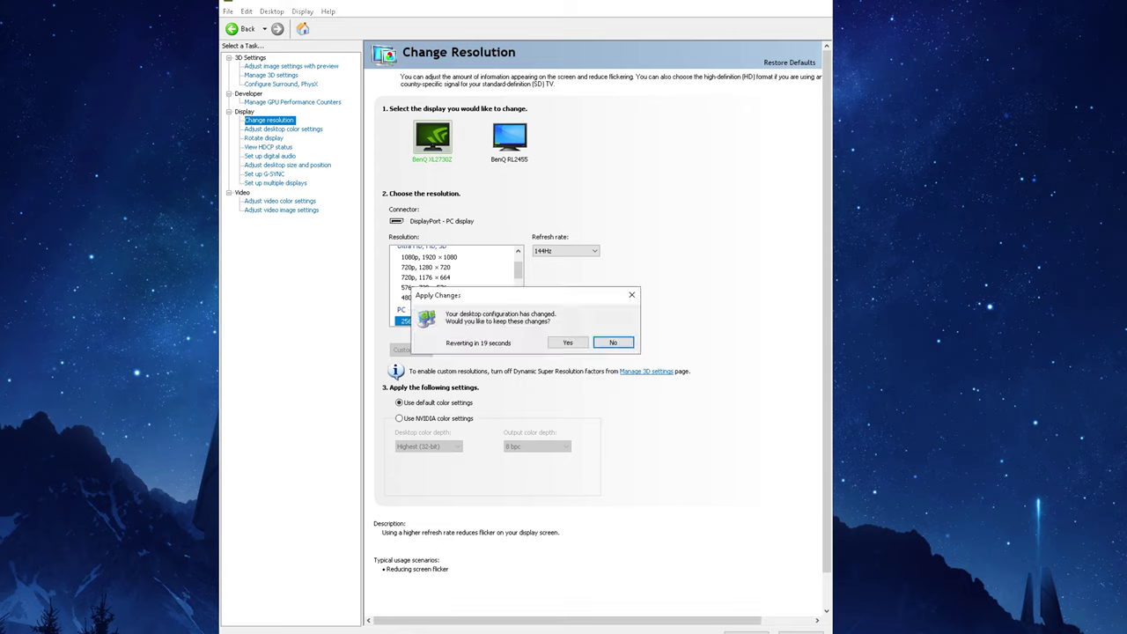
{"action": "left_click", "coordinate": [568, 342]}
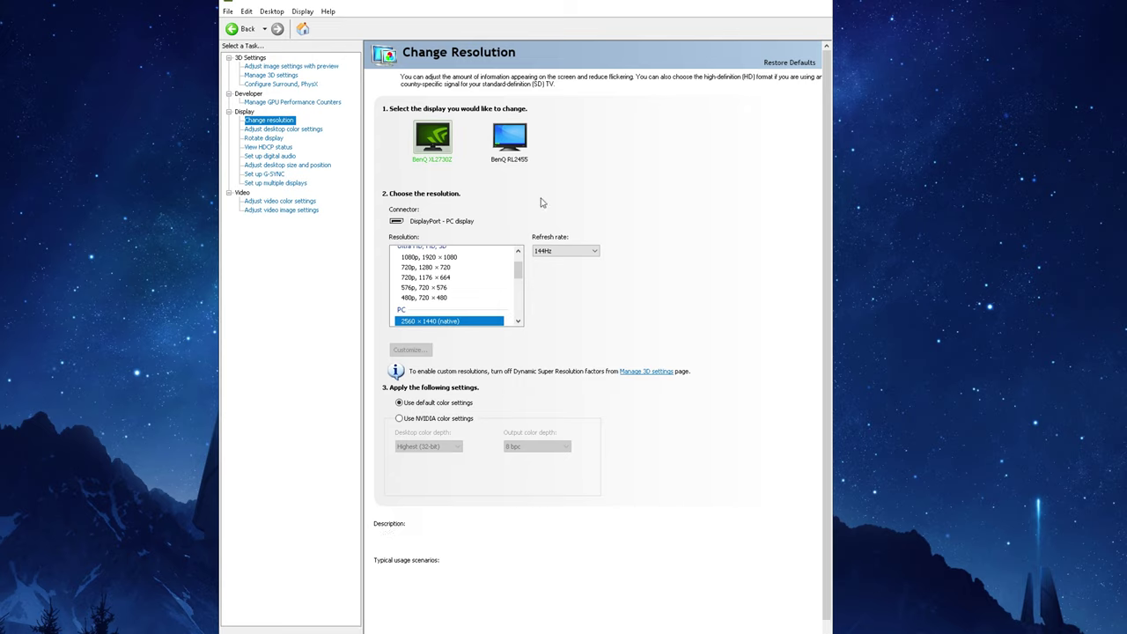
Open Manage 3D Settings and switch from Program Settings to the Global Settings list
{"action": "left_click", "coordinate": [265, 77]}
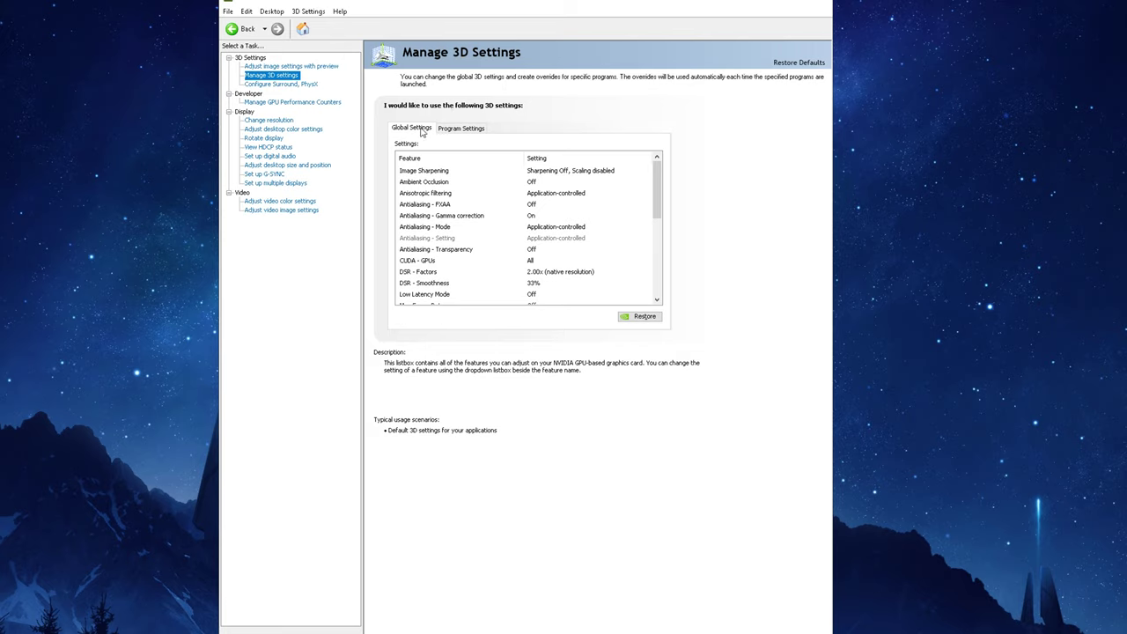
{"action": "left_click", "coordinate": [459, 128]}
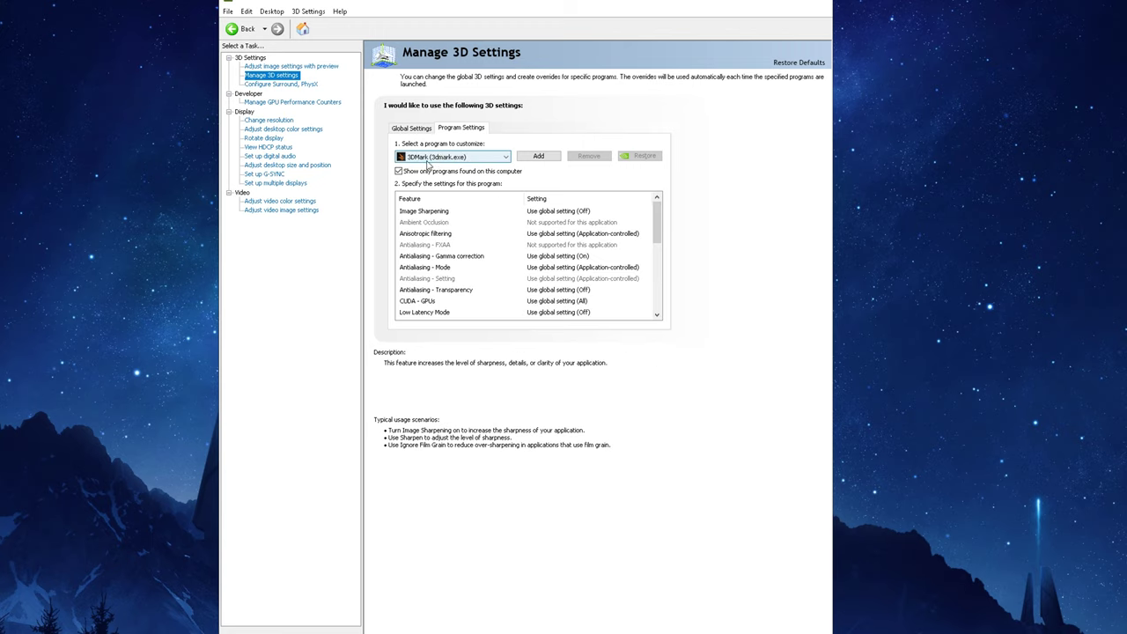
{"action": "left_click", "coordinate": [419, 128]}
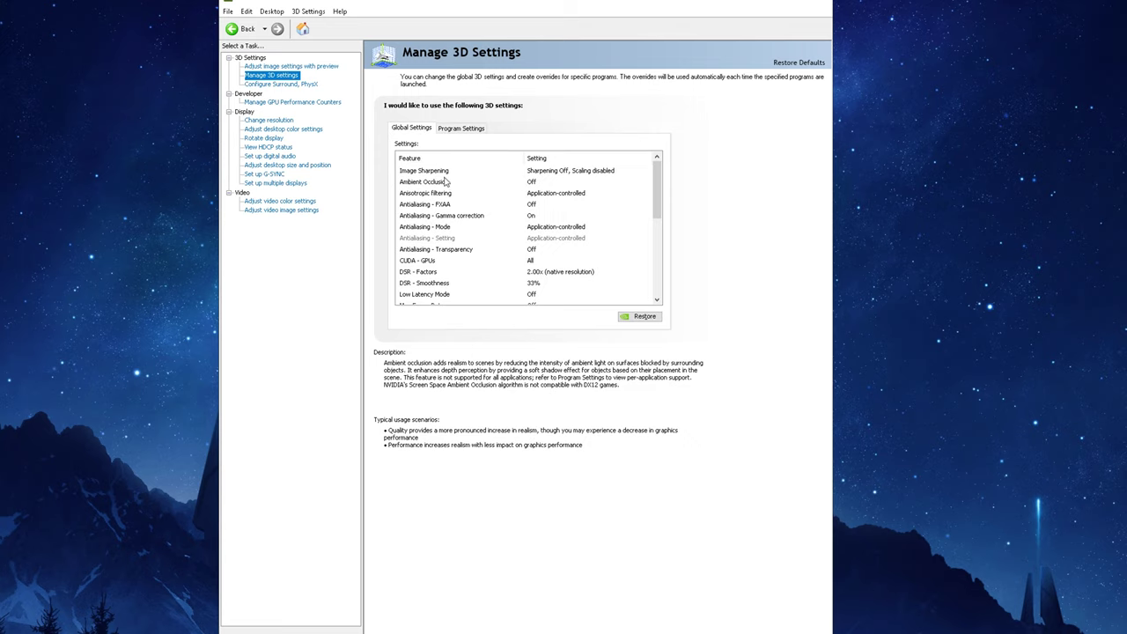
{"action": "left_click", "coordinate": [544, 175]}
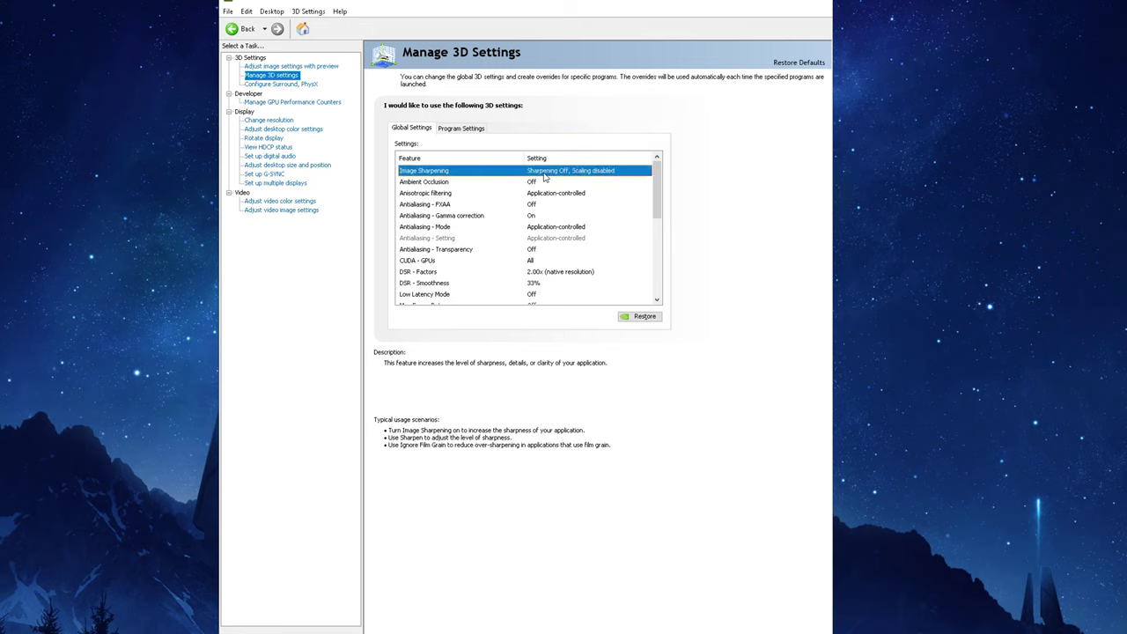
{"action": "left_click", "coordinate": [544, 172]}
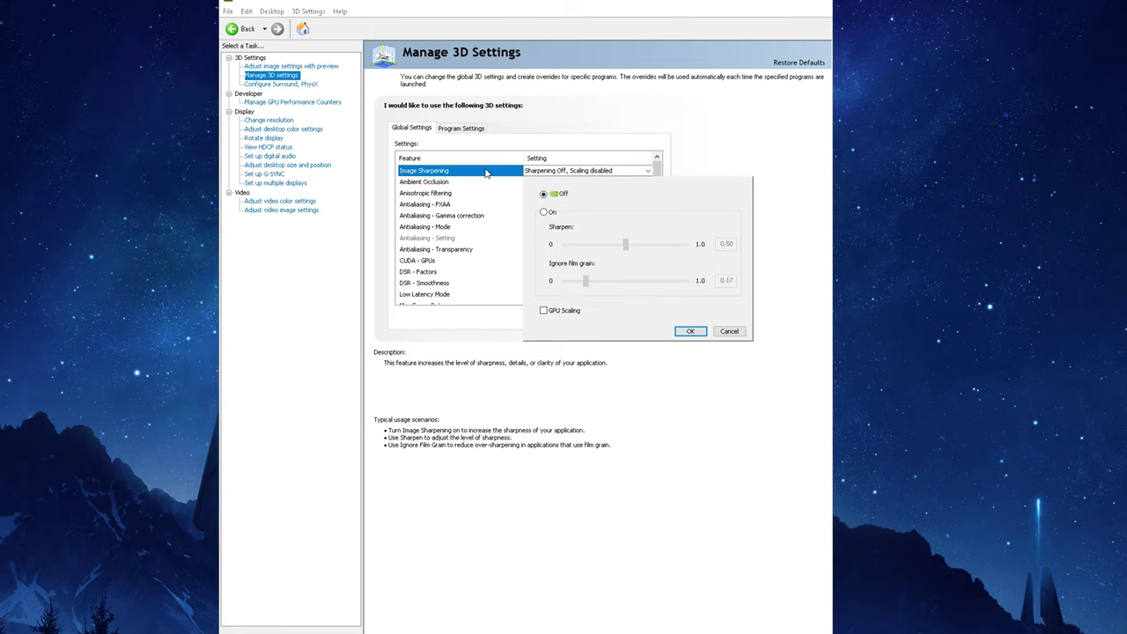
{"action": "left_click", "coordinate": [488, 160]}
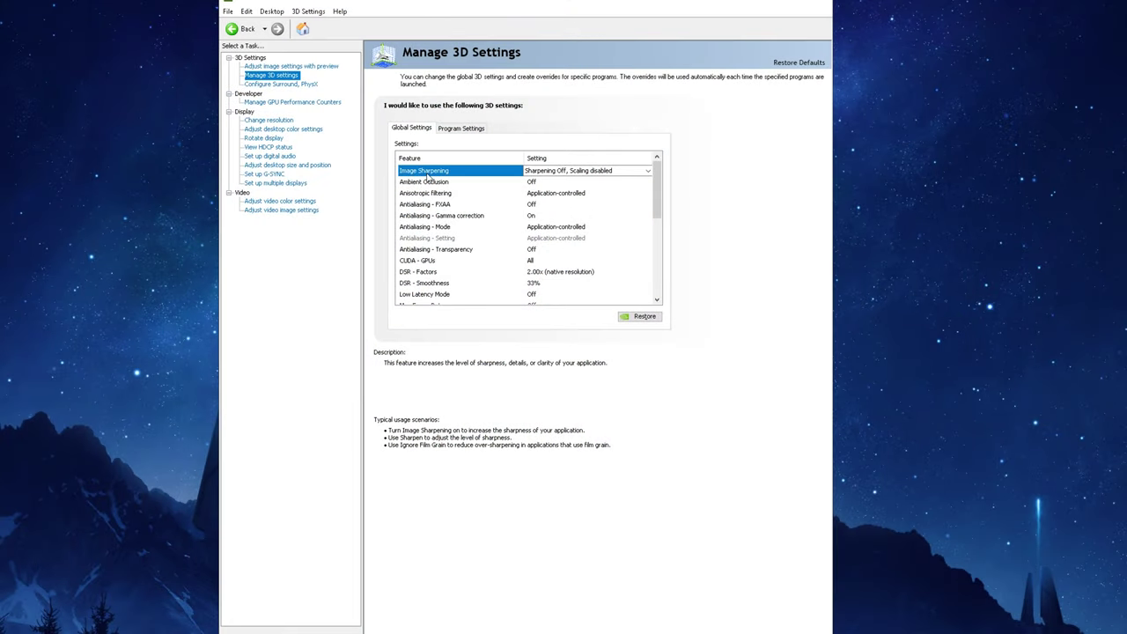
{"action": "left_click", "coordinate": [445, 182]}
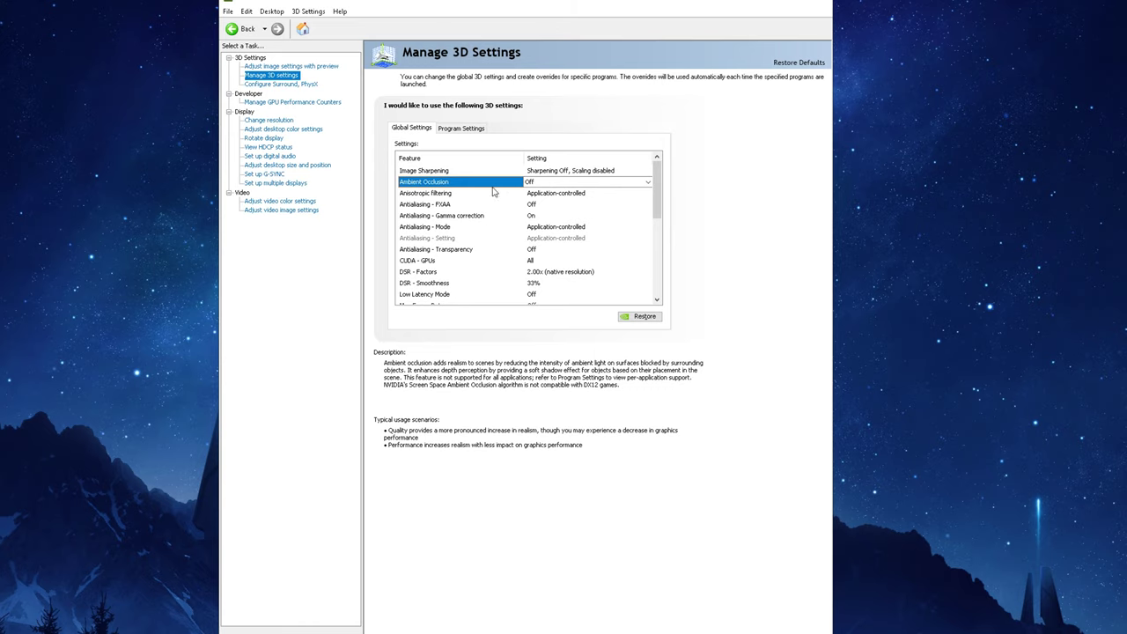
{"action": "left_click", "coordinate": [416, 194]}
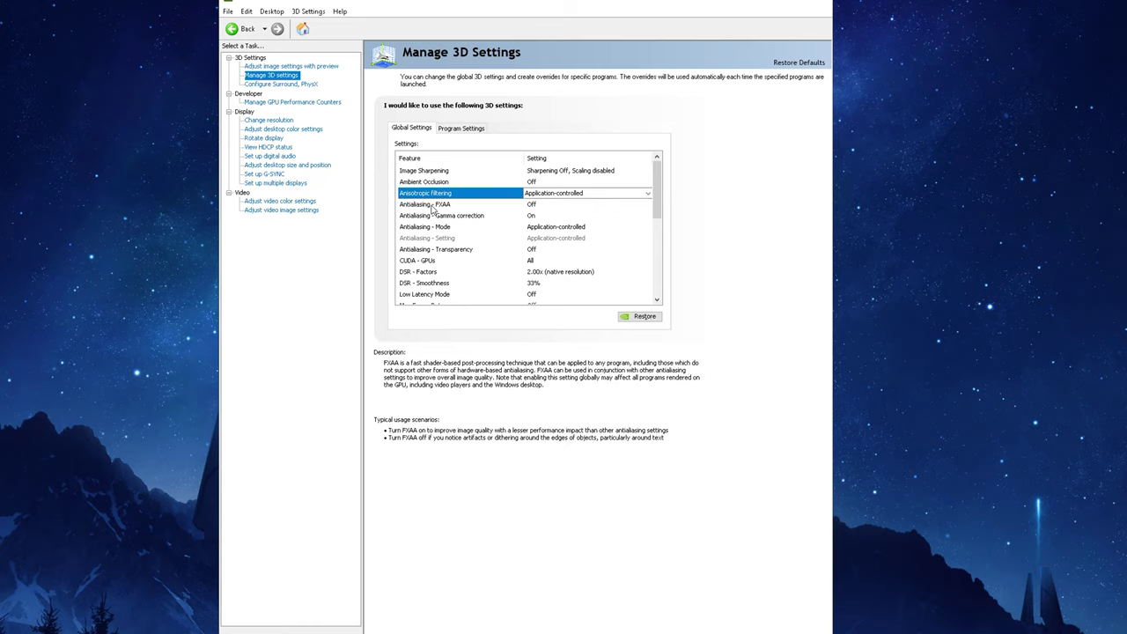
{"action": "left_click", "coordinate": [431, 205]}
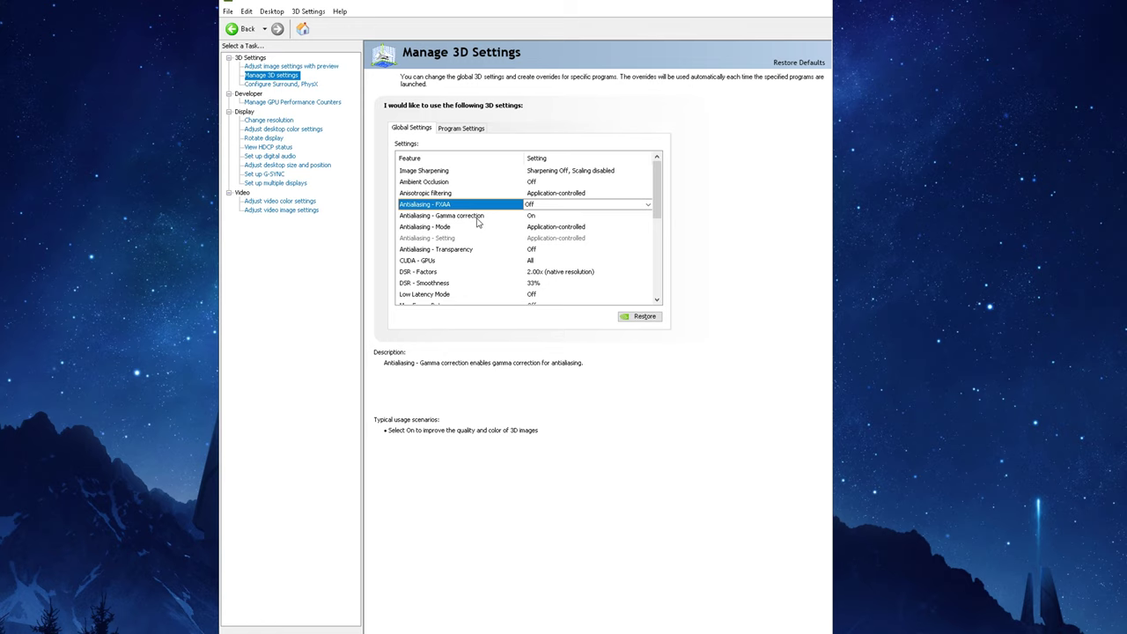
{"action": "left_click", "coordinate": [449, 227]}
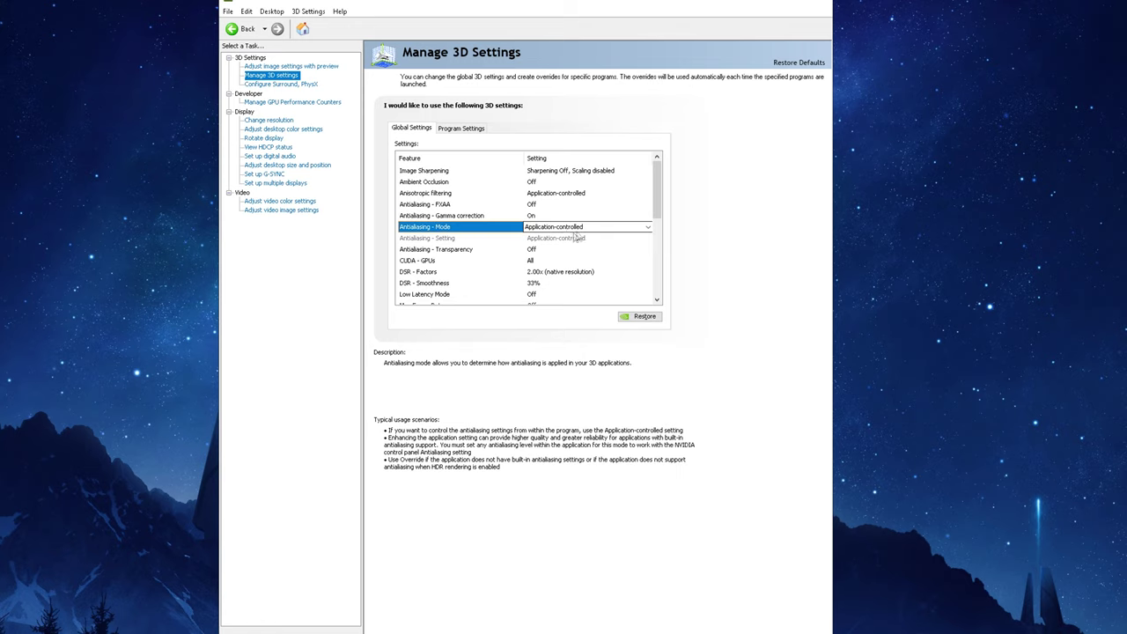
{"action": "left_click", "coordinate": [454, 250]}
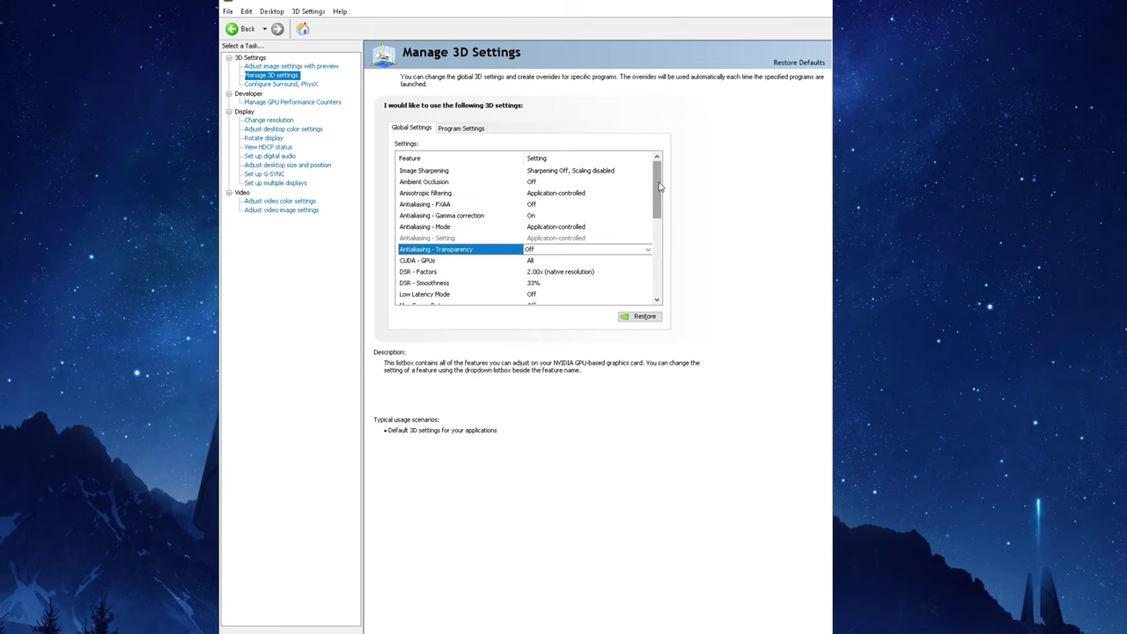
{"action": "left_click_drag", "start_coordinate": [656, 188], "coordinate": [654, 215]}
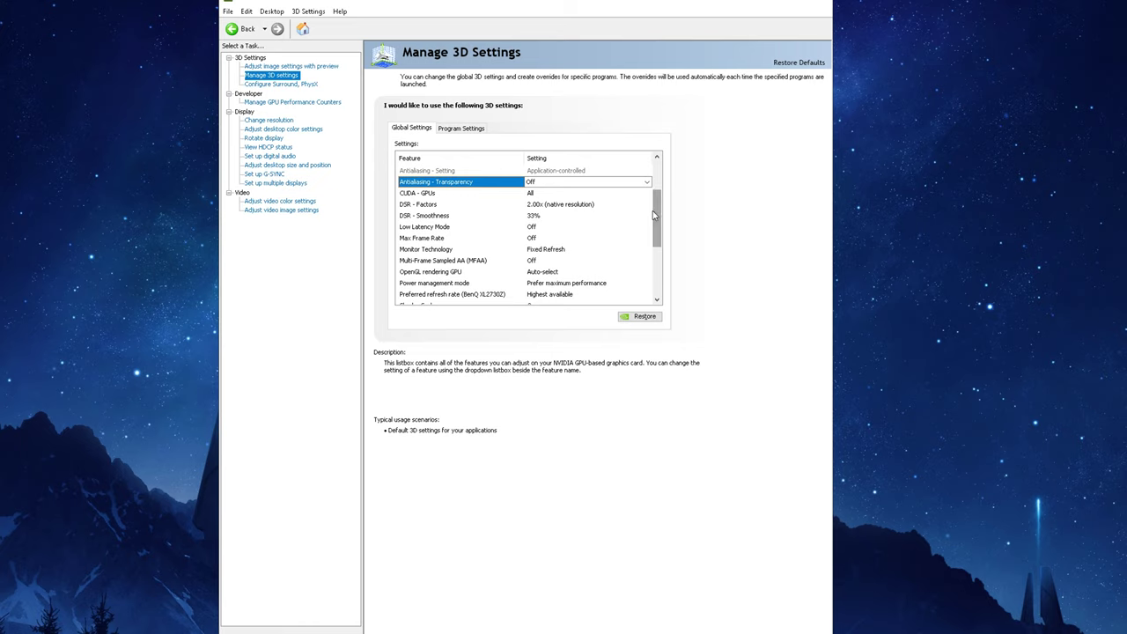
{"action": "left_click", "coordinate": [409, 194]}
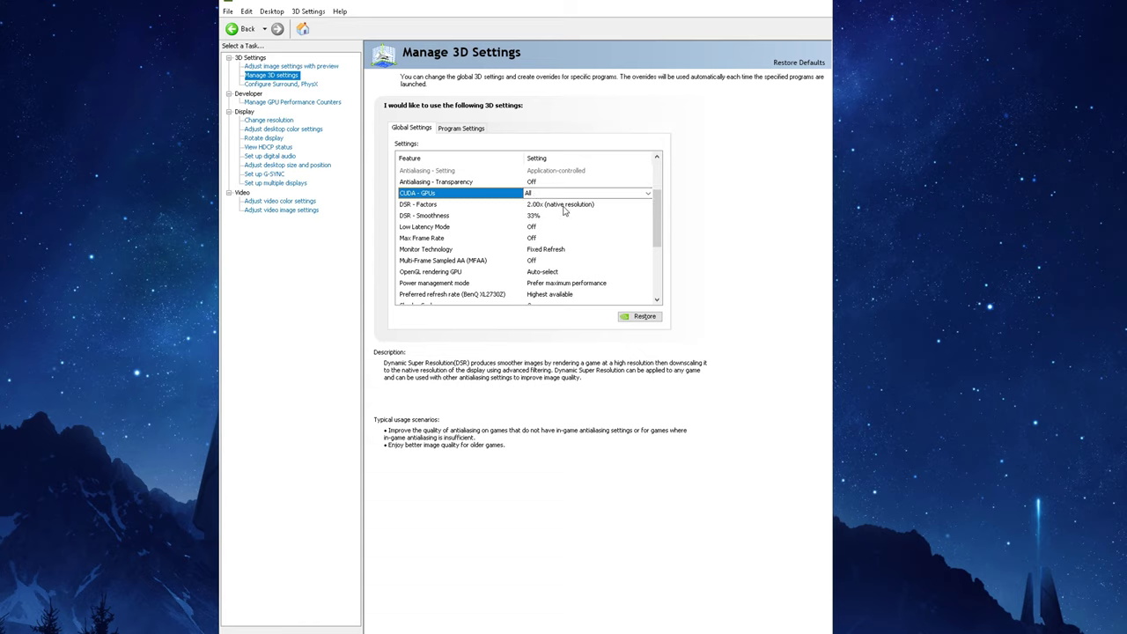
{"action": "left_click", "coordinate": [430, 210]}
{"action": "left_click", "coordinate": [567, 209]}
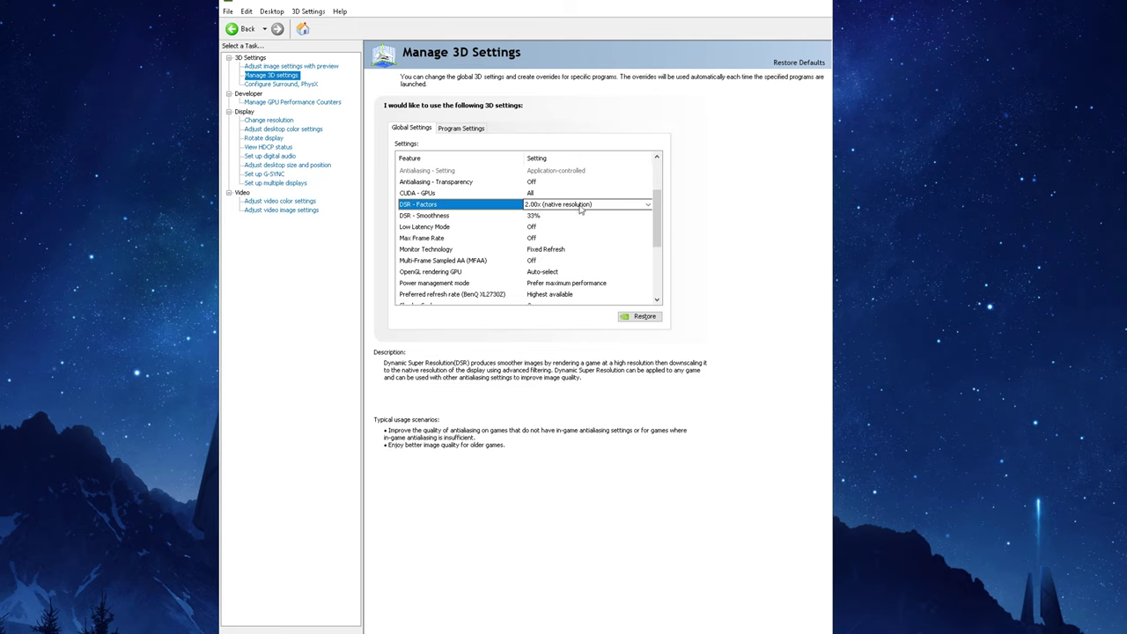
{"action": "left_click", "coordinate": [582, 212]}
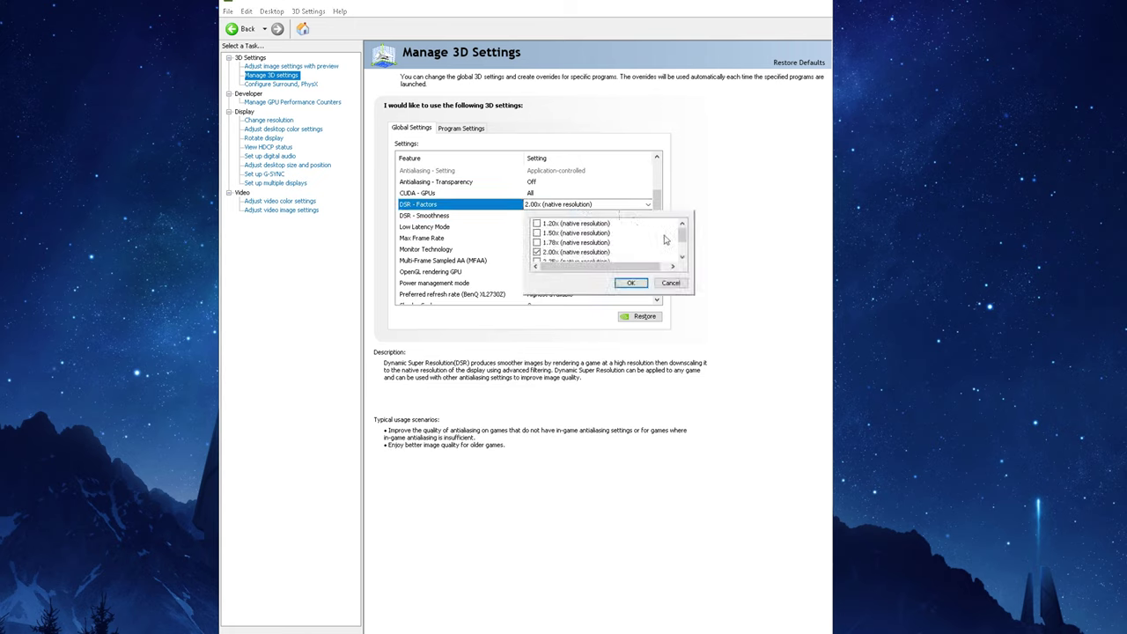
{"action": "mouse_move", "coordinate": [681, 233]}
{"action": "left_mouse_down"}
{"action": "mouse_move", "coordinate": [684, 250]}
{"action": "mouse_move", "coordinate": [684, 239]}
{"action": "left_mouse_up"}
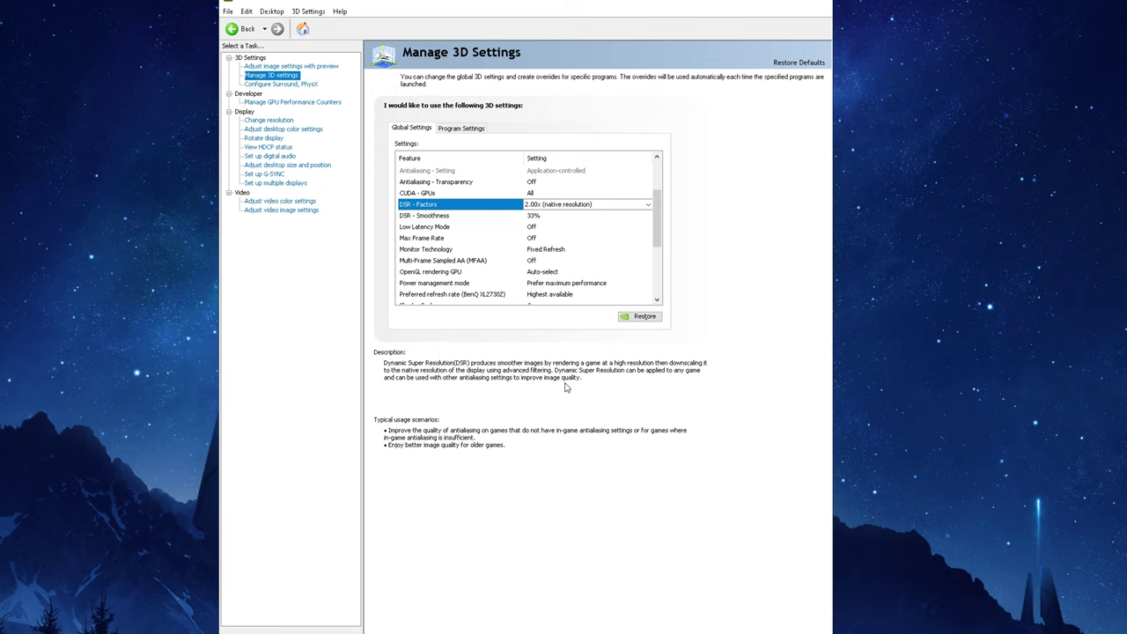
{"action": "scroll", "coordinate": [546, 229], "scroll_direction": "down", "scroll_amount": 1}
{"action": "left_click", "coordinate": [546, 196]}
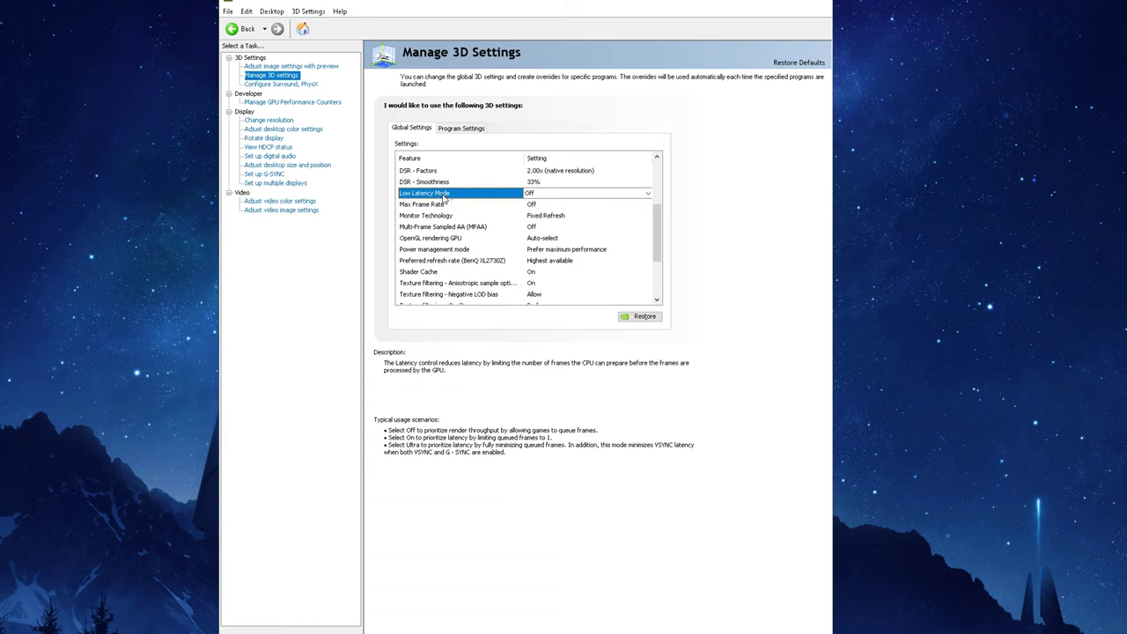
{"action": "left_click", "coordinate": [461, 128]}
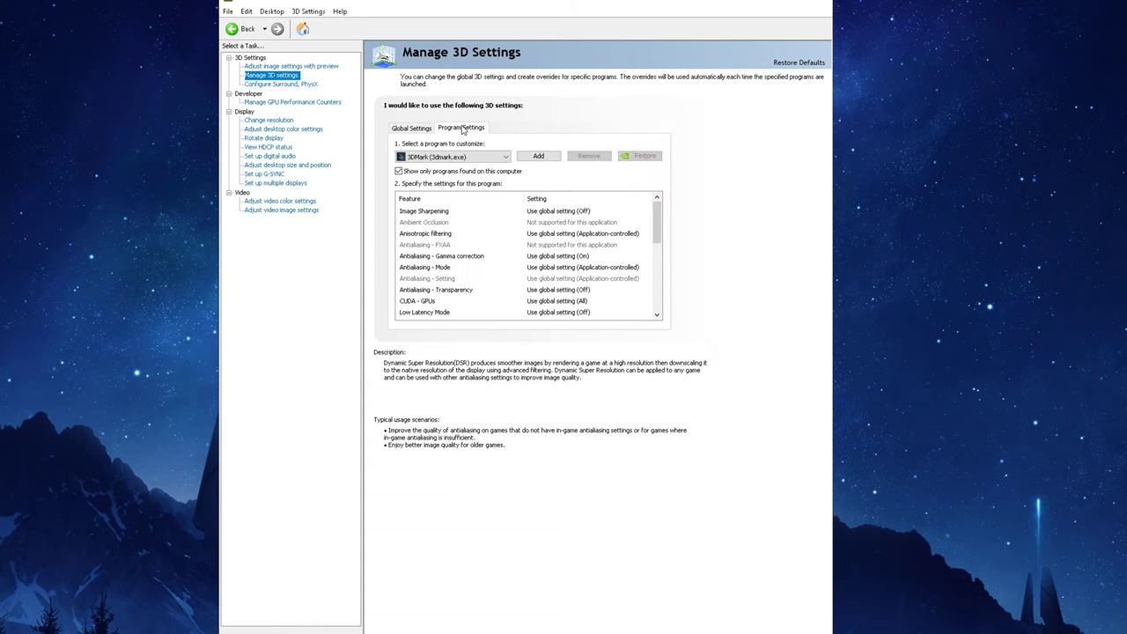
{"action": "scroll", "coordinate": [663, 239], "scroll_direction": "down", "scroll_amount": 2}
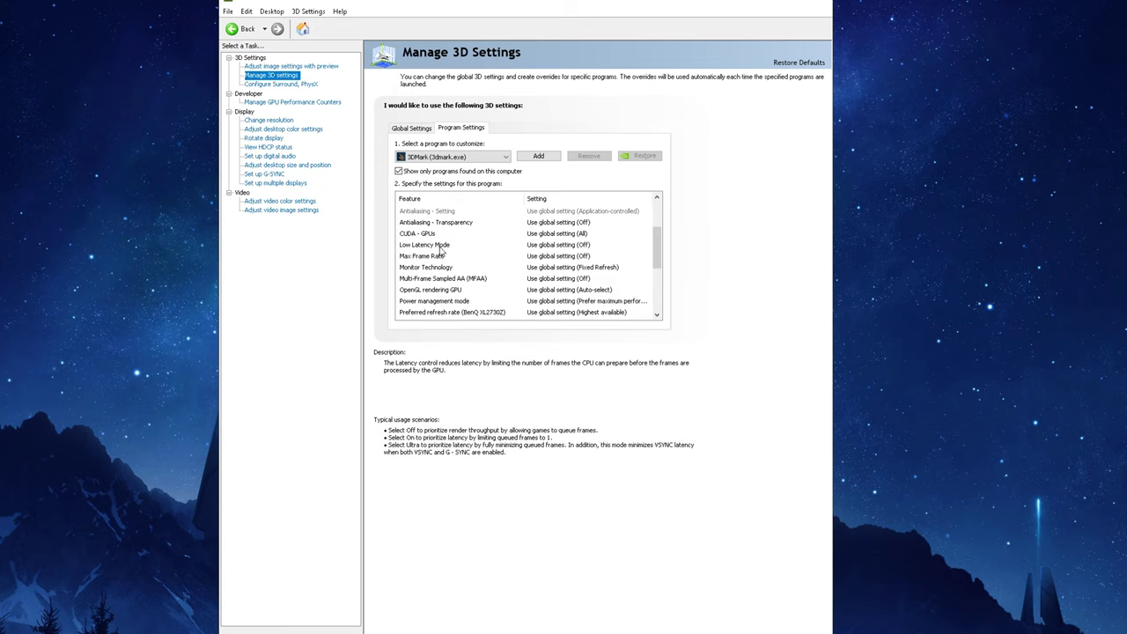
{"action": "left_click", "coordinate": [411, 128]}
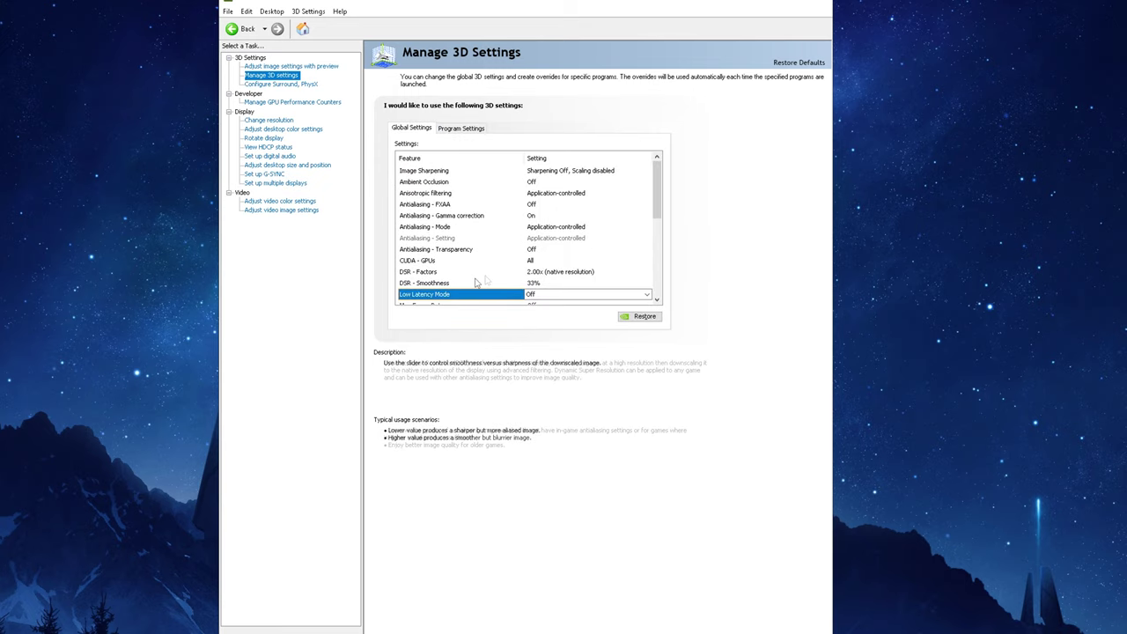
{"action": "scroll", "coordinate": [528, 242], "scroll_direction": "down", "scroll_amount": 3}
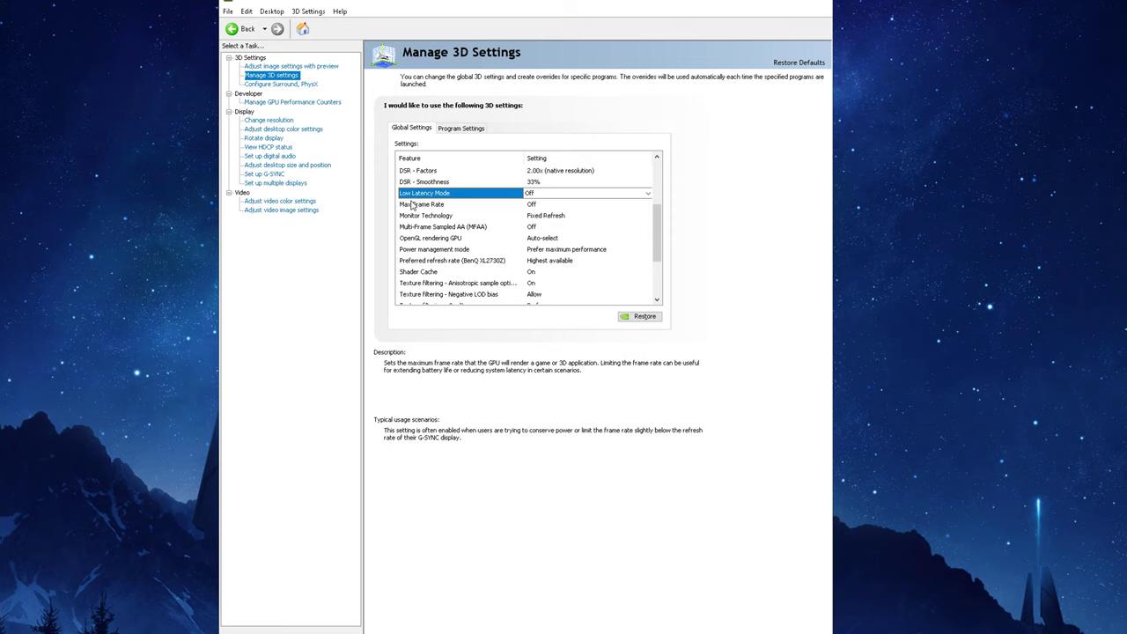
{"action": "left_click", "coordinate": [413, 205]}
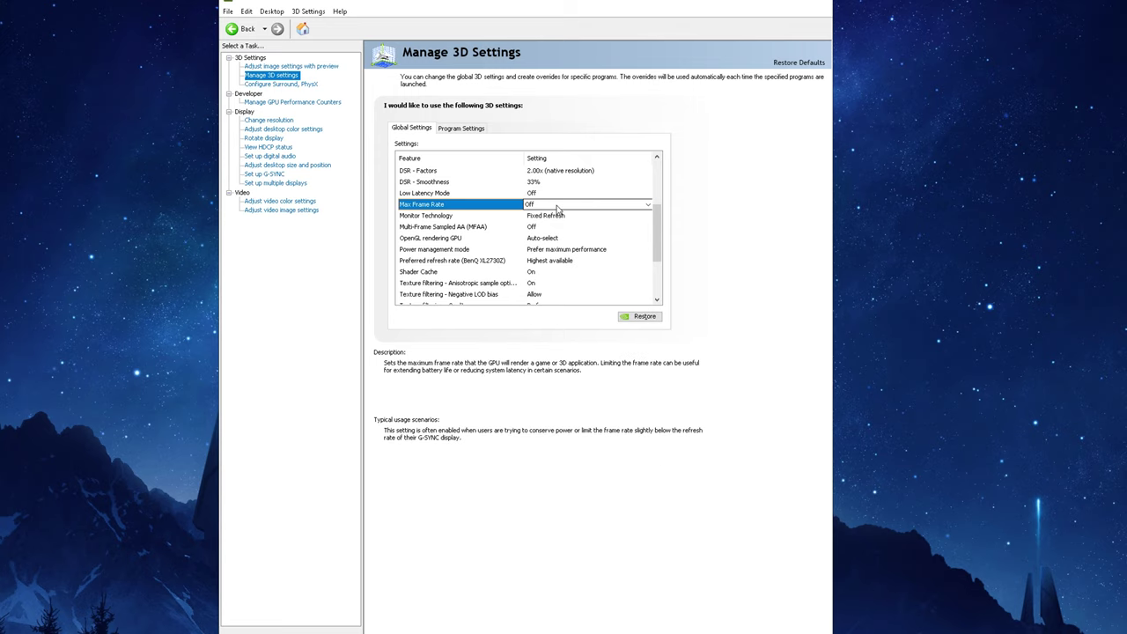
{"action": "left_click", "coordinate": [648, 205]}
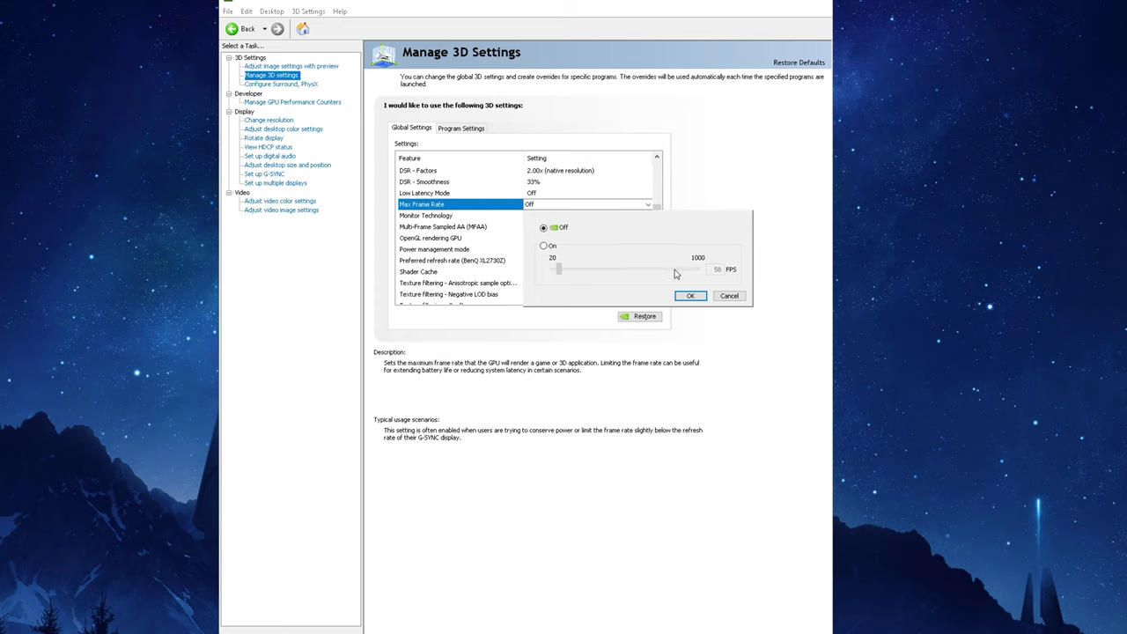
{"action": "left_click", "coordinate": [729, 296]}
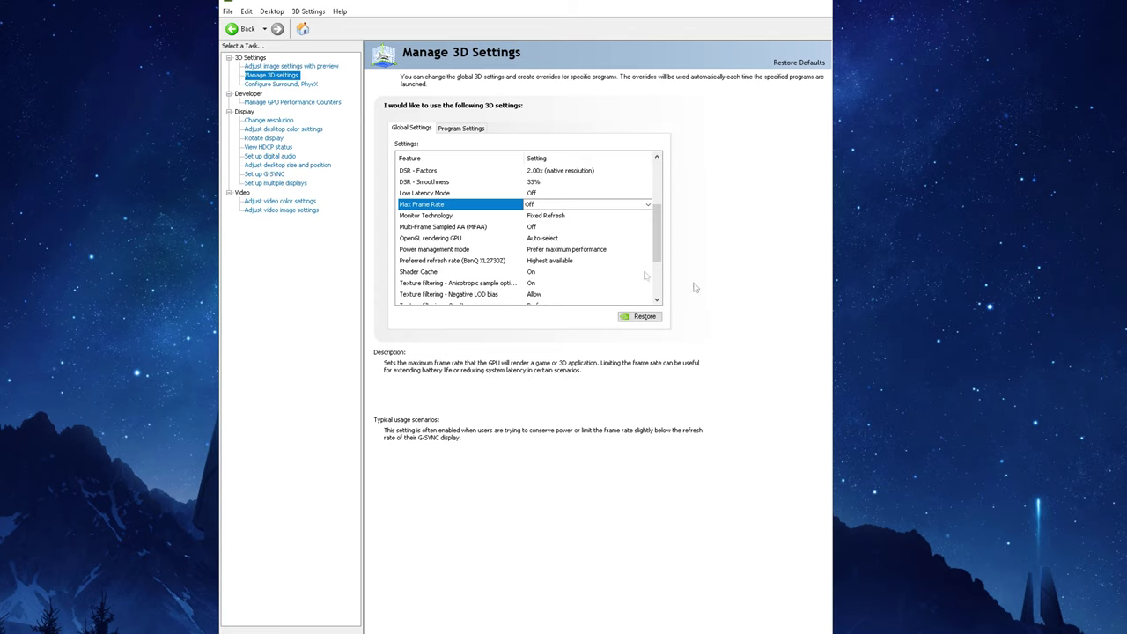
{"action": "left_click", "coordinate": [431, 218]}
{"action": "left_click", "coordinate": [546, 217]}
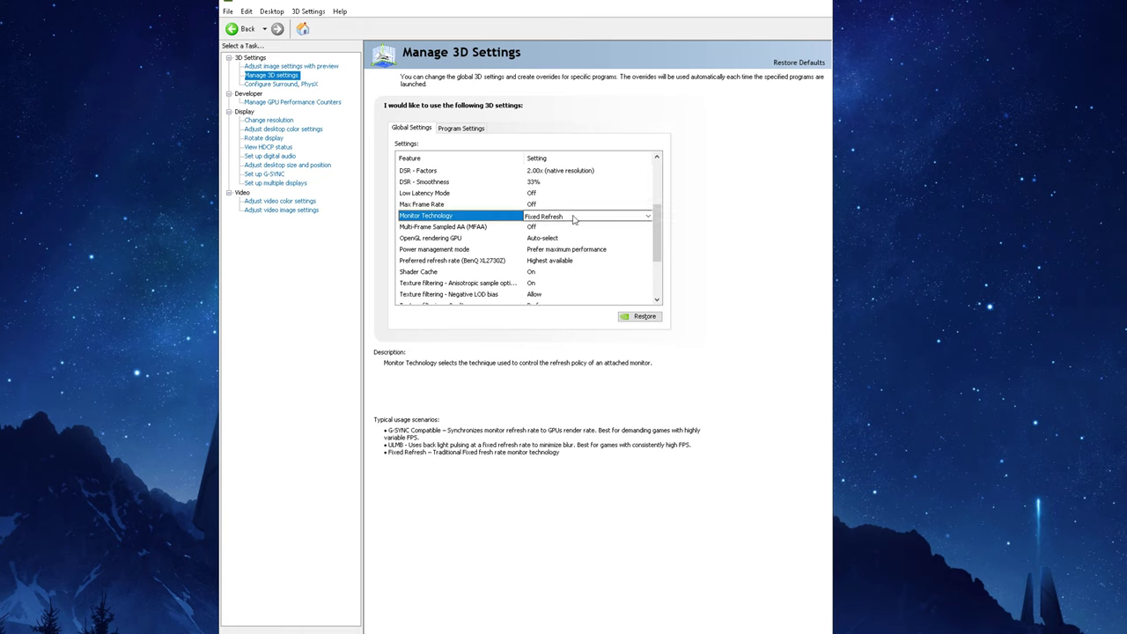
{"action": "left_click", "coordinate": [546, 216]}
{"action": "left_click", "coordinate": [556, 241]}
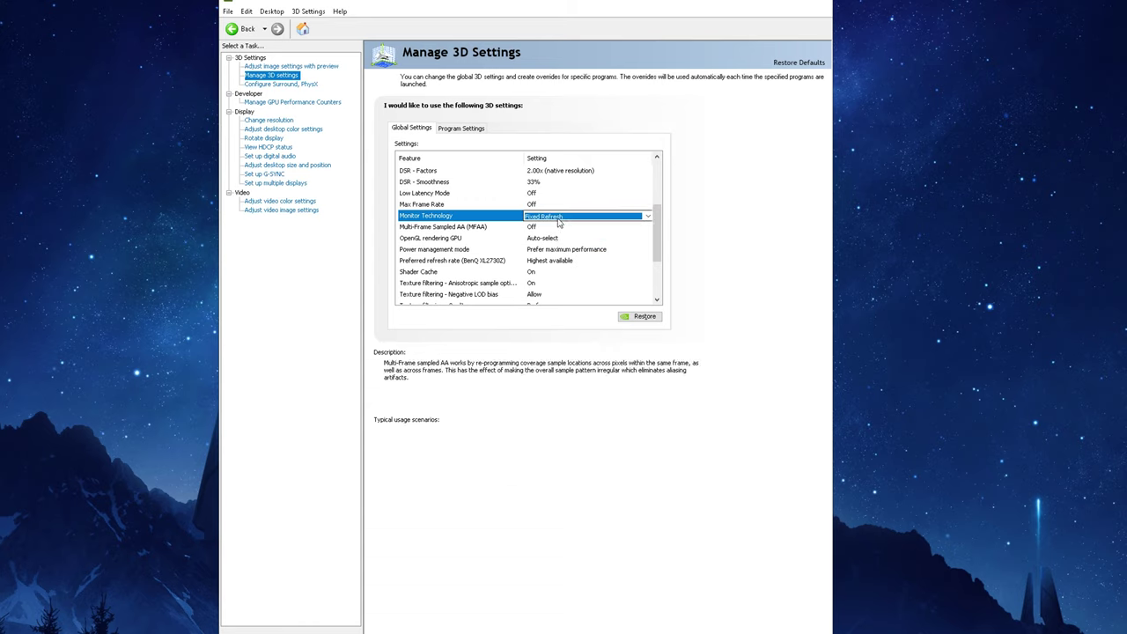
{"action": "left_click", "coordinate": [559, 218]}
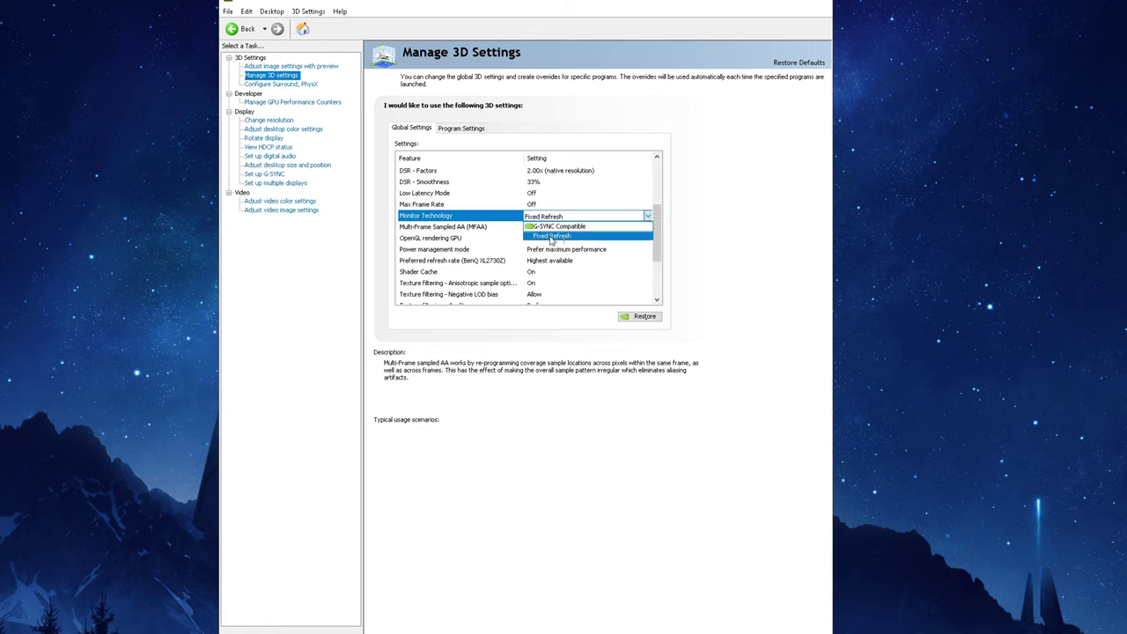
{"action": "left_click", "coordinate": [551, 237]}
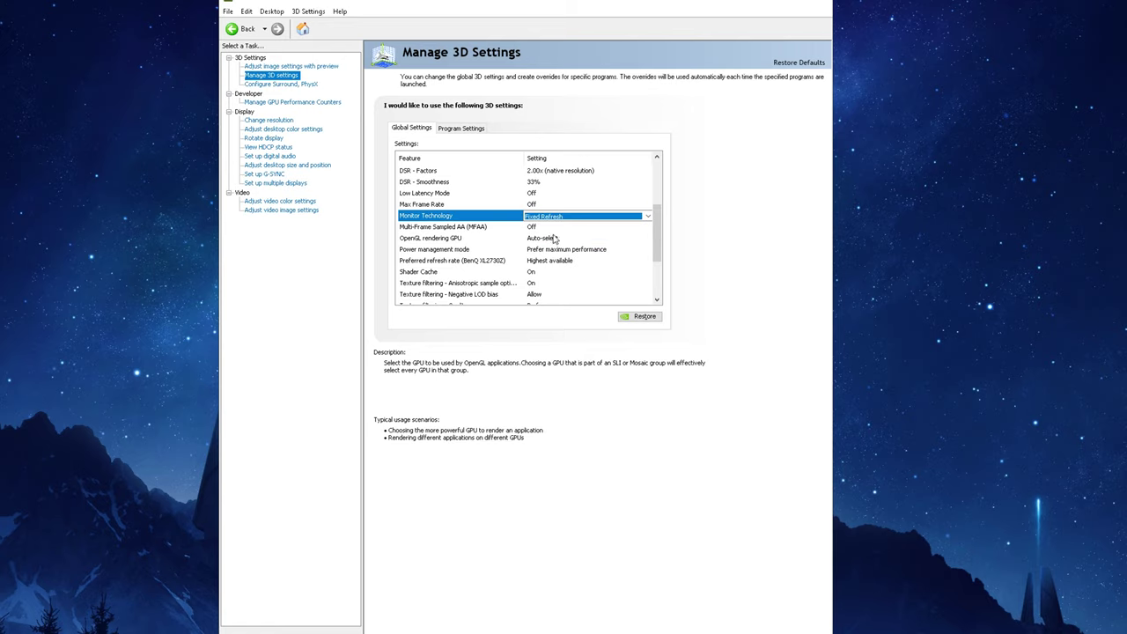
{"action": "left_click", "coordinate": [465, 227]}
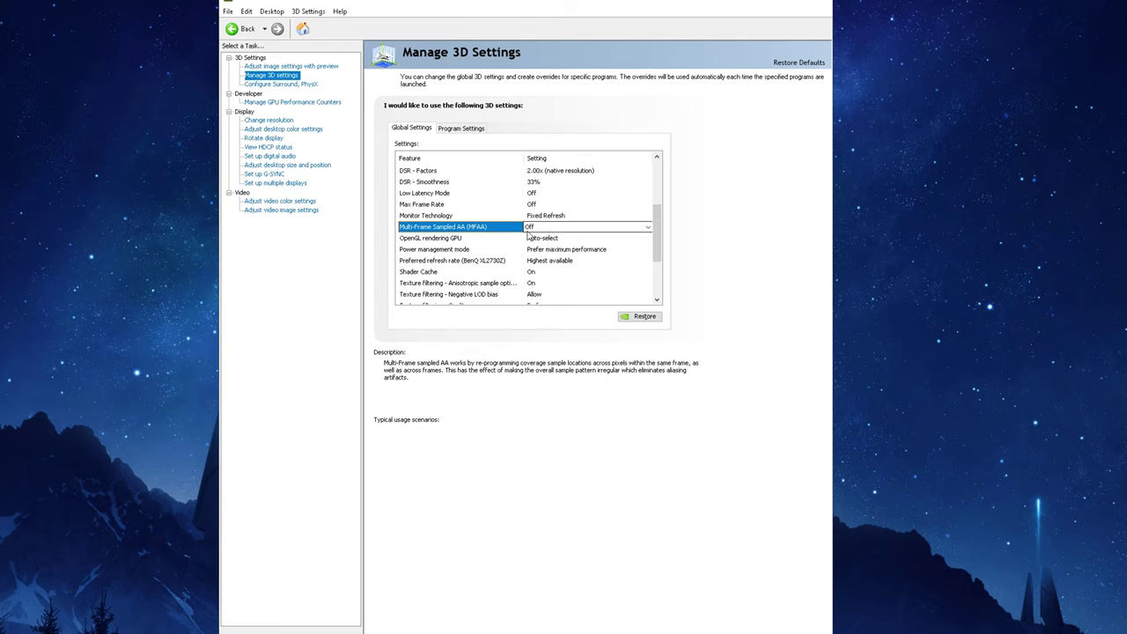
Change the global OpenGL rendering GPU from Auto-select to GeForce RTX 2080
{"action": "left_click", "coordinate": [496, 239]}
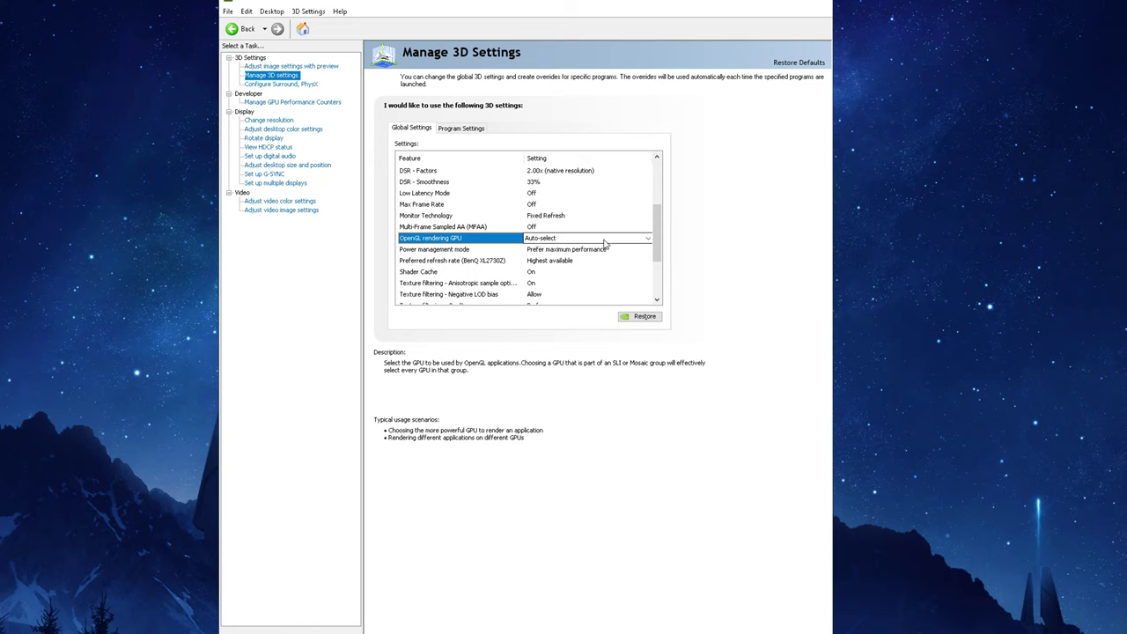
{"action": "left_click", "coordinate": [604, 240]}
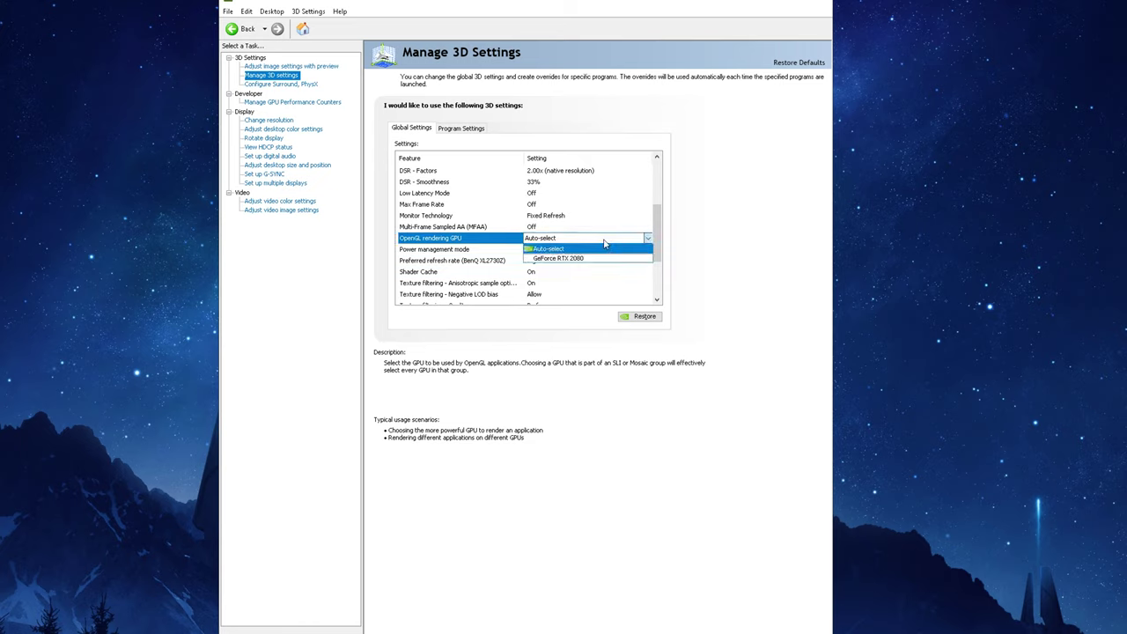
{"action": "left_click", "coordinate": [604, 240]}
{"action": "left_click", "coordinate": [604, 240]}
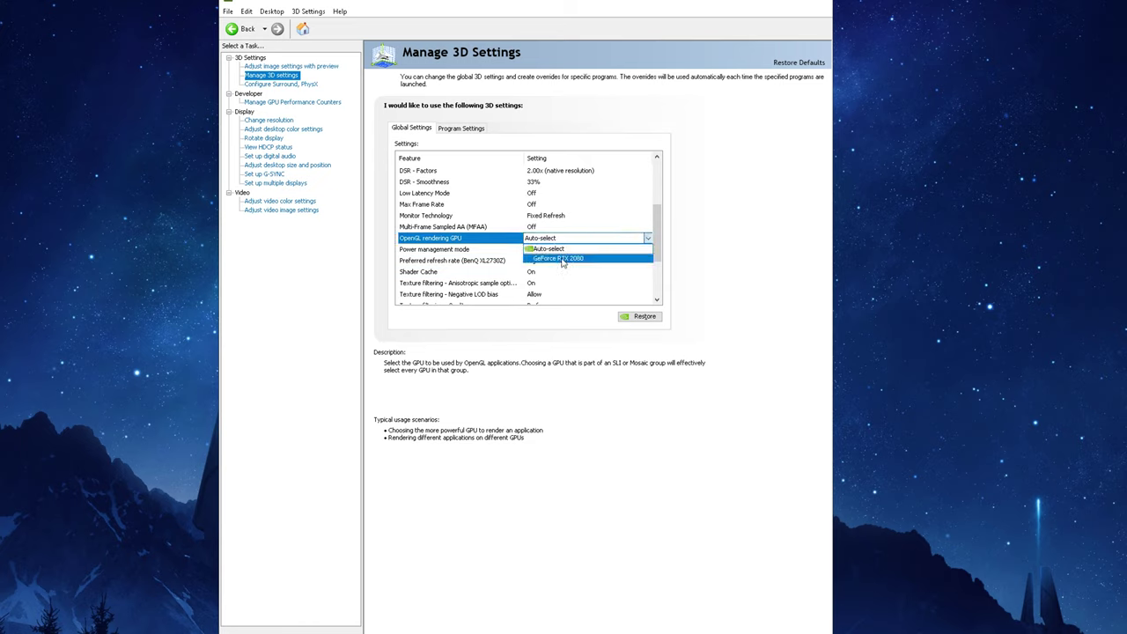
{"action": "left_click", "coordinate": [561, 259]}
{"action": "scroll", "coordinate": [608, 247], "scroll_direction": "down", "scroll_amount": 5}
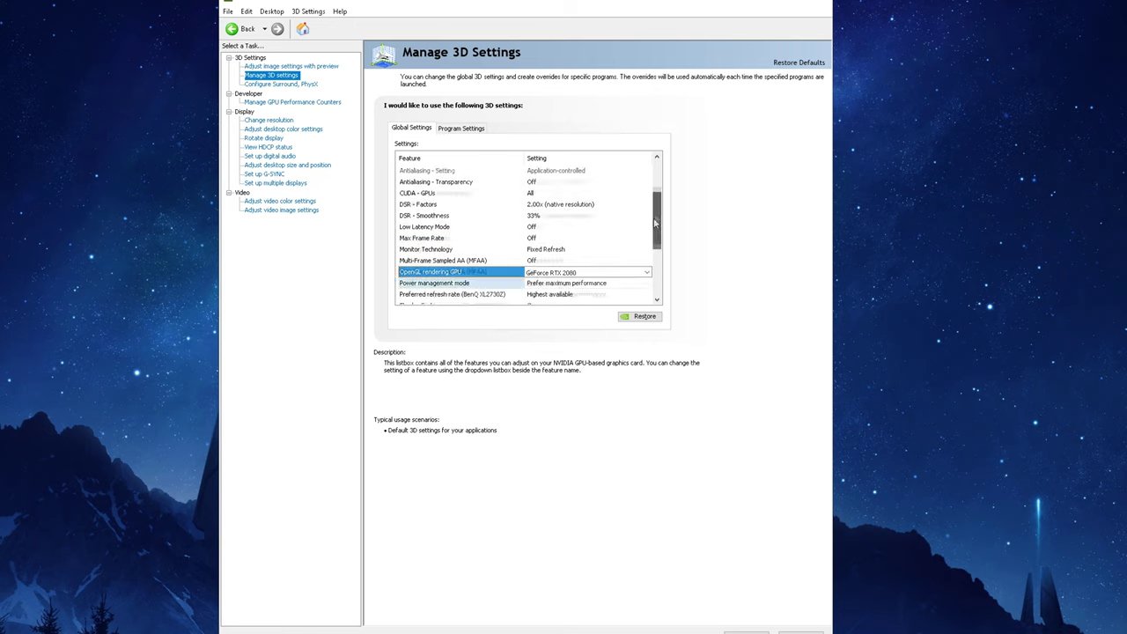
{"action": "scroll", "coordinate": [653, 229], "scroll_direction": "down", "scroll_amount": 2}
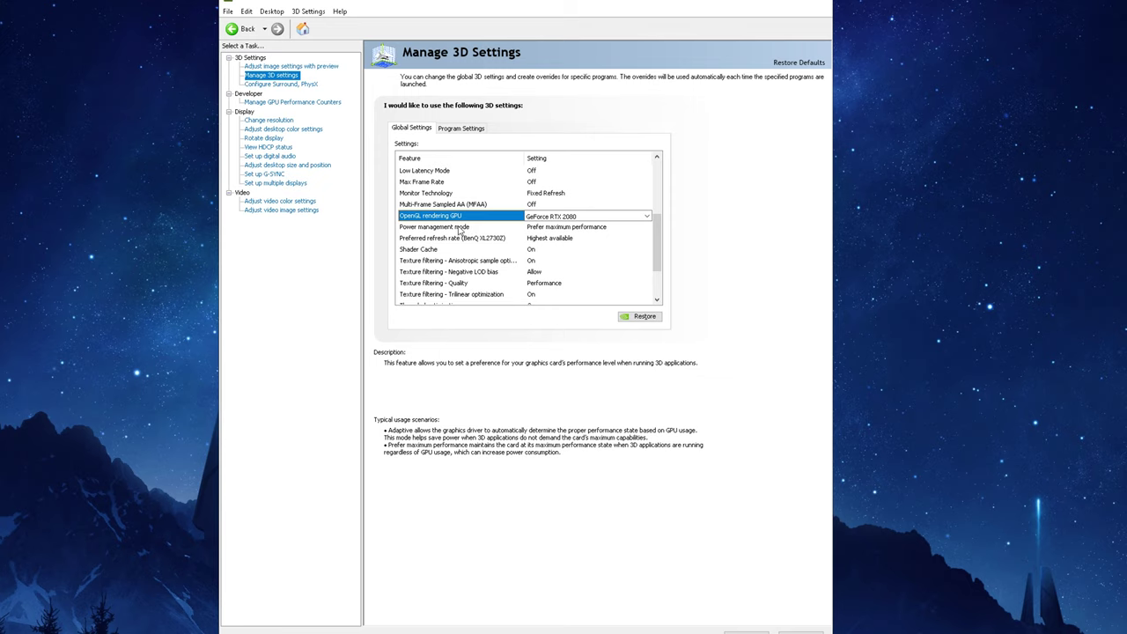
{"action": "left_click", "coordinate": [413, 230]}
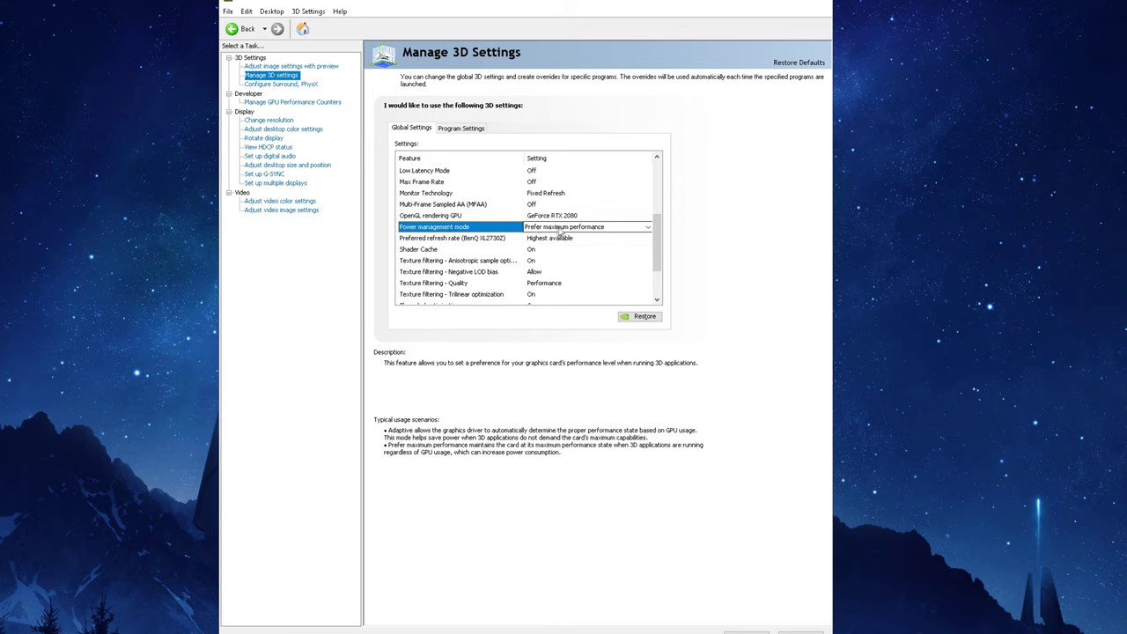
{"action": "left_click", "coordinate": [616, 231]}
{"action": "left_click", "coordinate": [559, 256]}
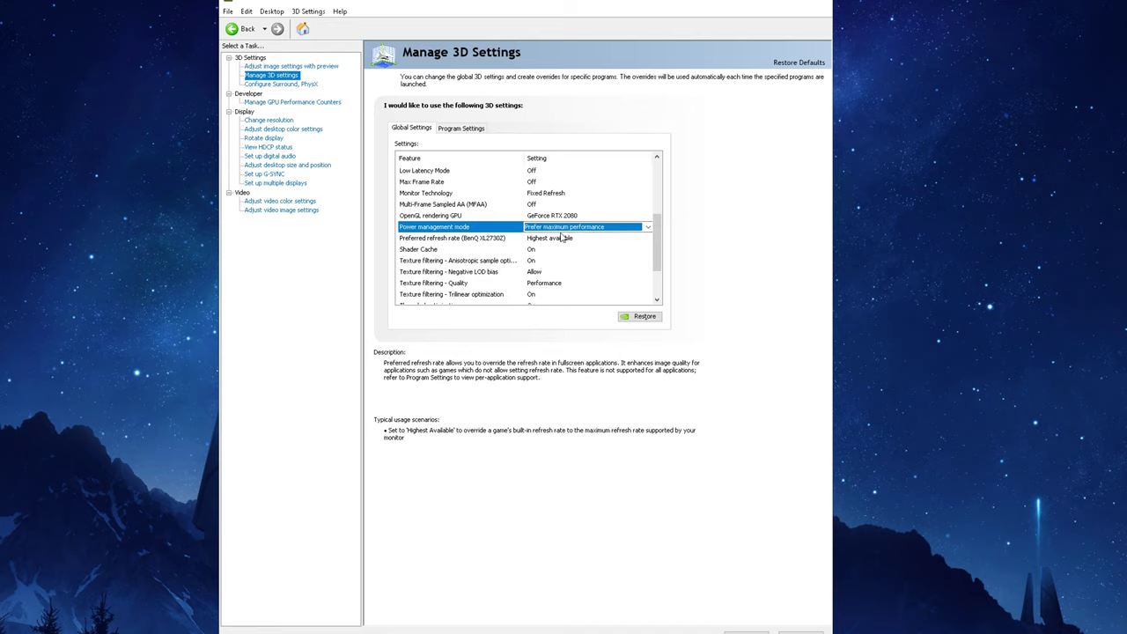
{"action": "left_click", "coordinate": [417, 251]}
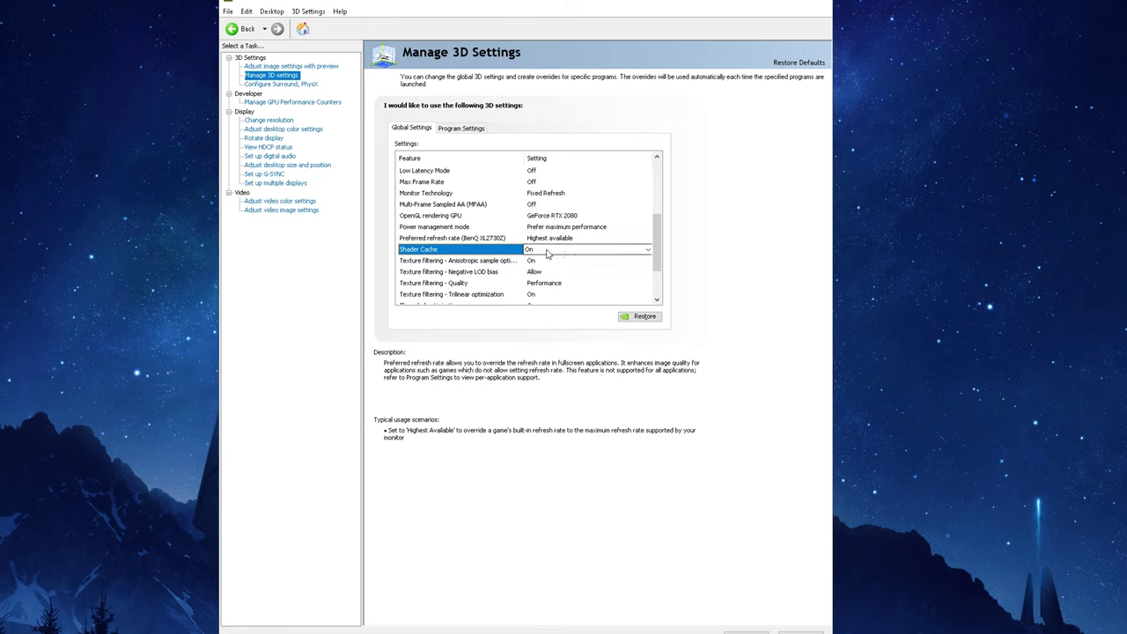
{"action": "left_click_drag", "start_coordinate": [655, 243], "coordinate": [668, 272]}
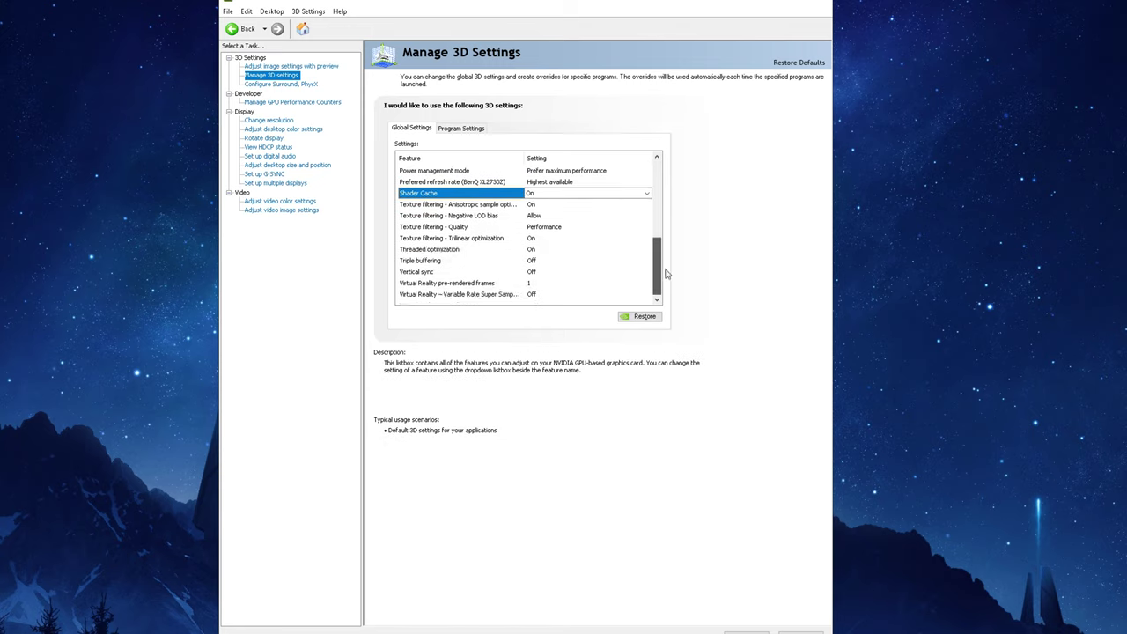
{"action": "left_click", "coordinate": [482, 205]}
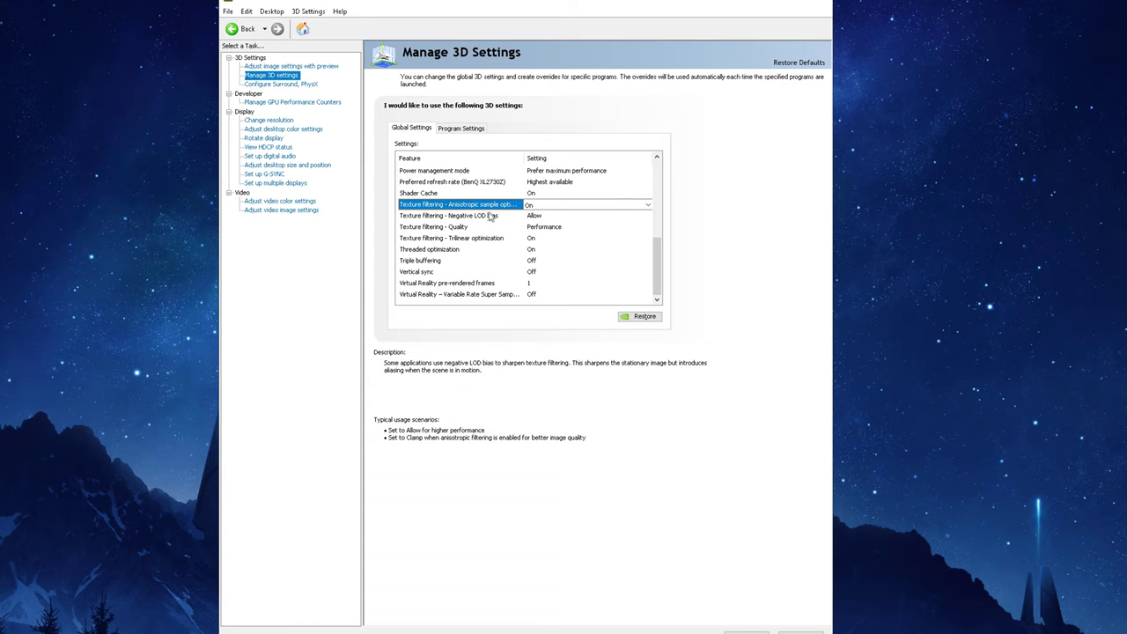
{"action": "left_click", "coordinate": [489, 217]}
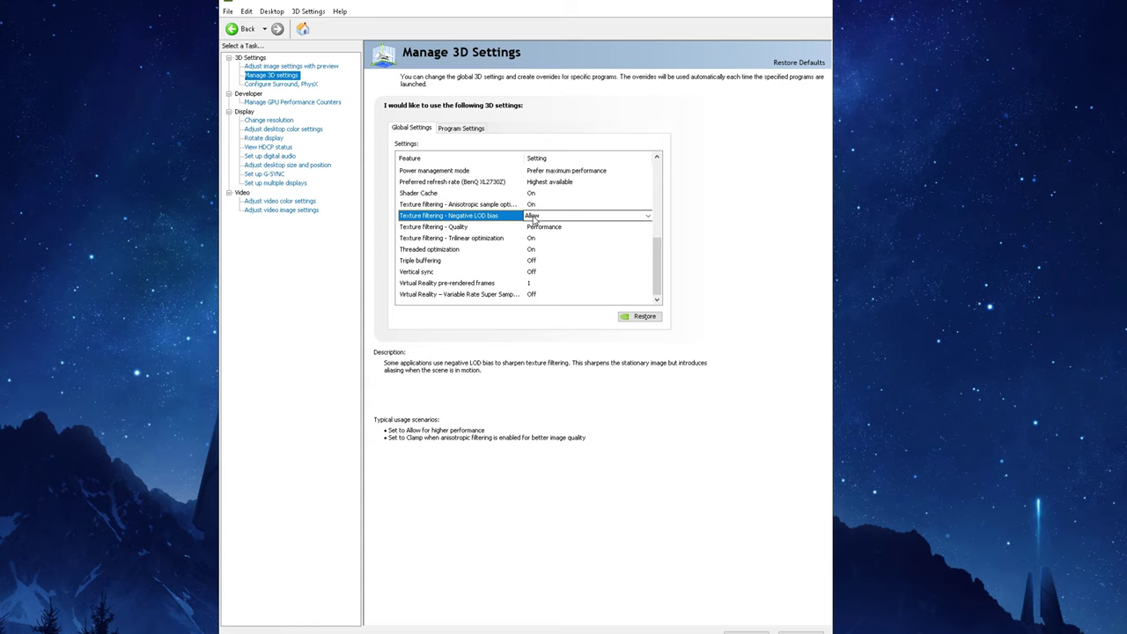
{"action": "left_click", "coordinate": [475, 229]}
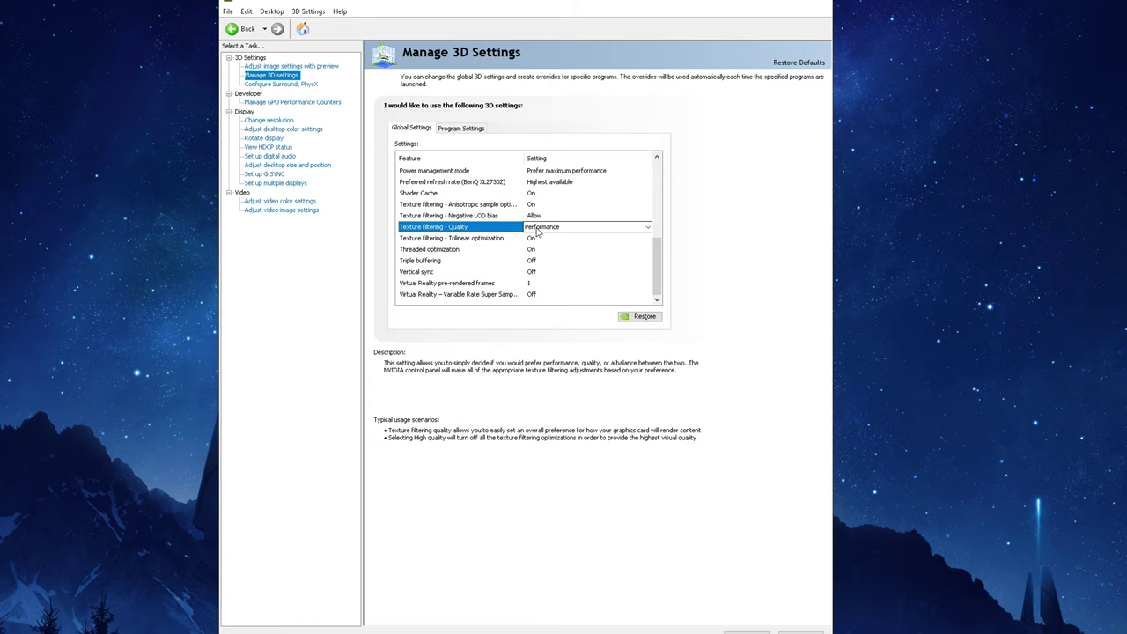
{"action": "left_click", "coordinate": [636, 227]}
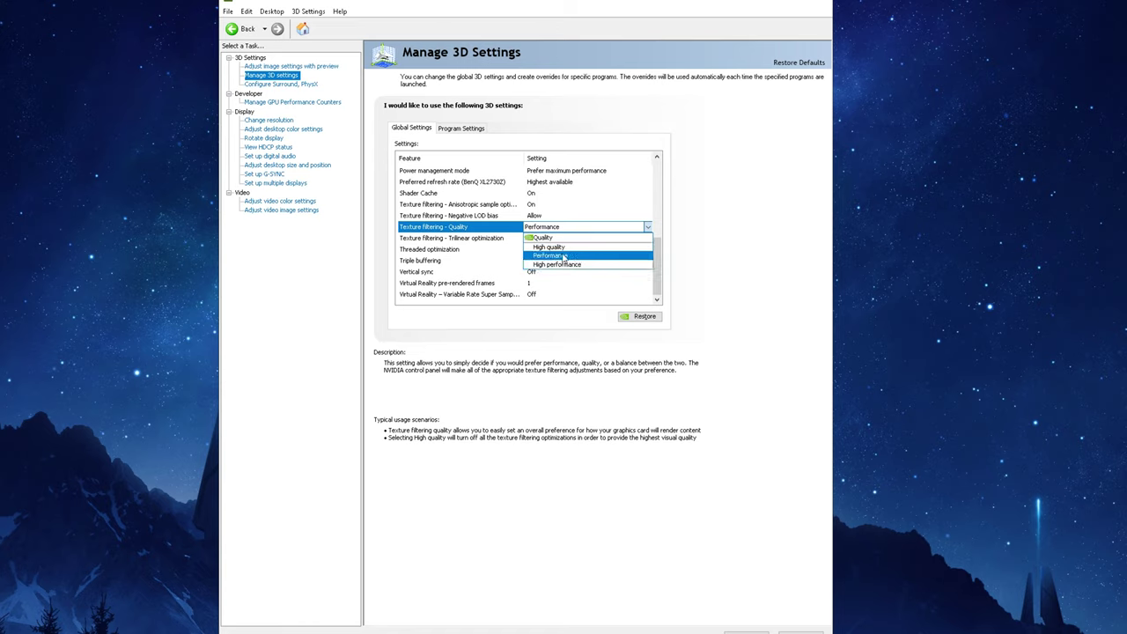
{"action": "left_click", "coordinate": [563, 256]}
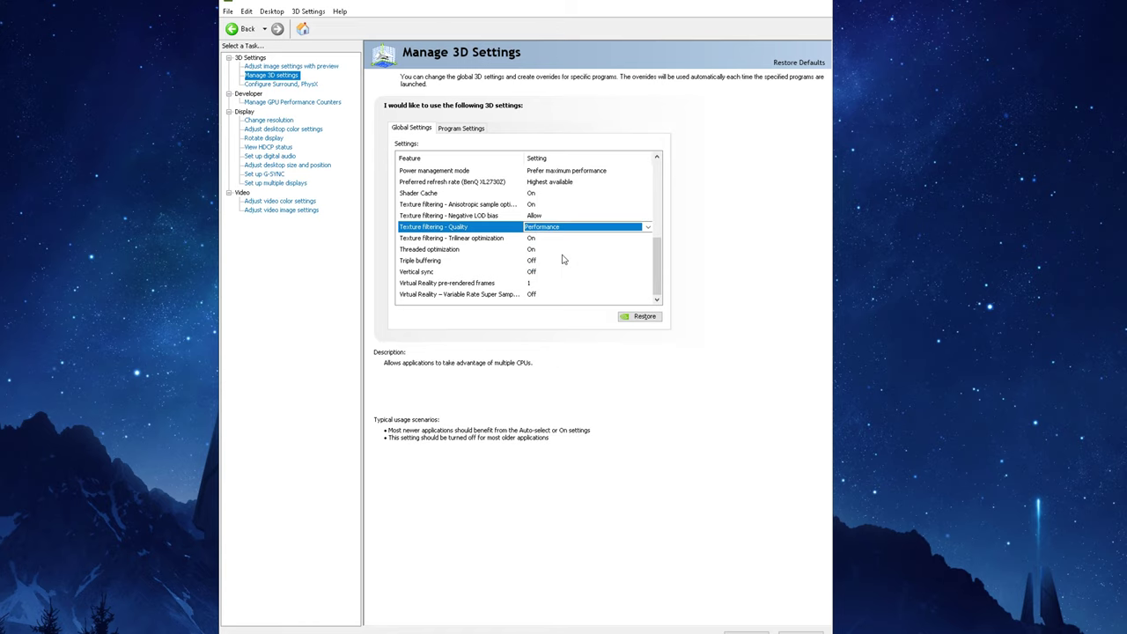
{"action": "left_click", "coordinate": [472, 239]}
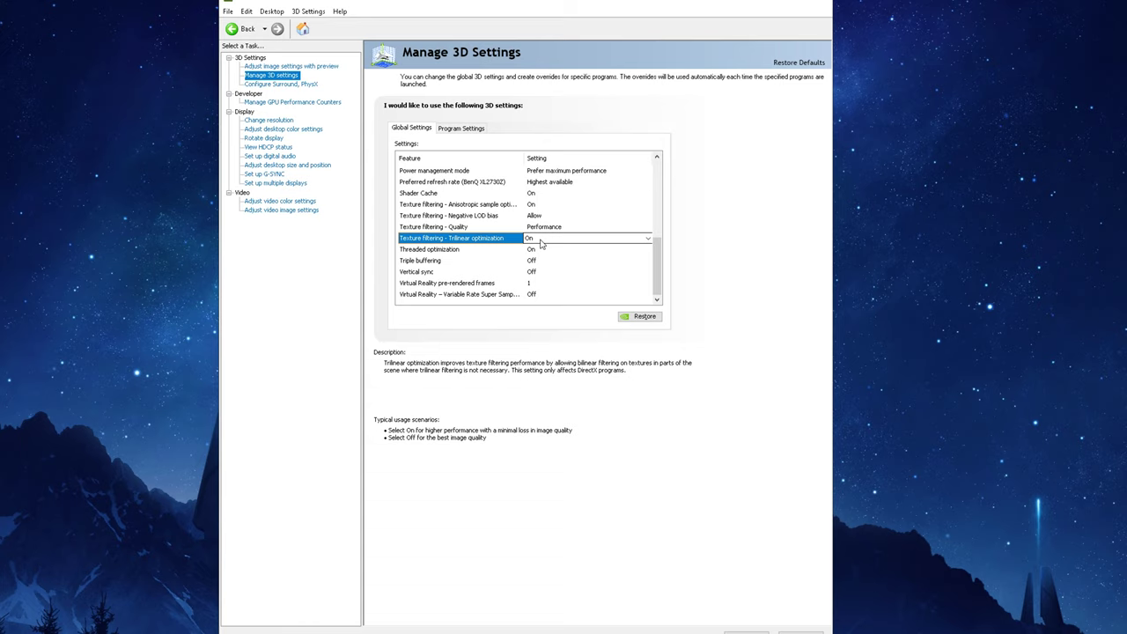
{"action": "left_click", "coordinate": [452, 251]}
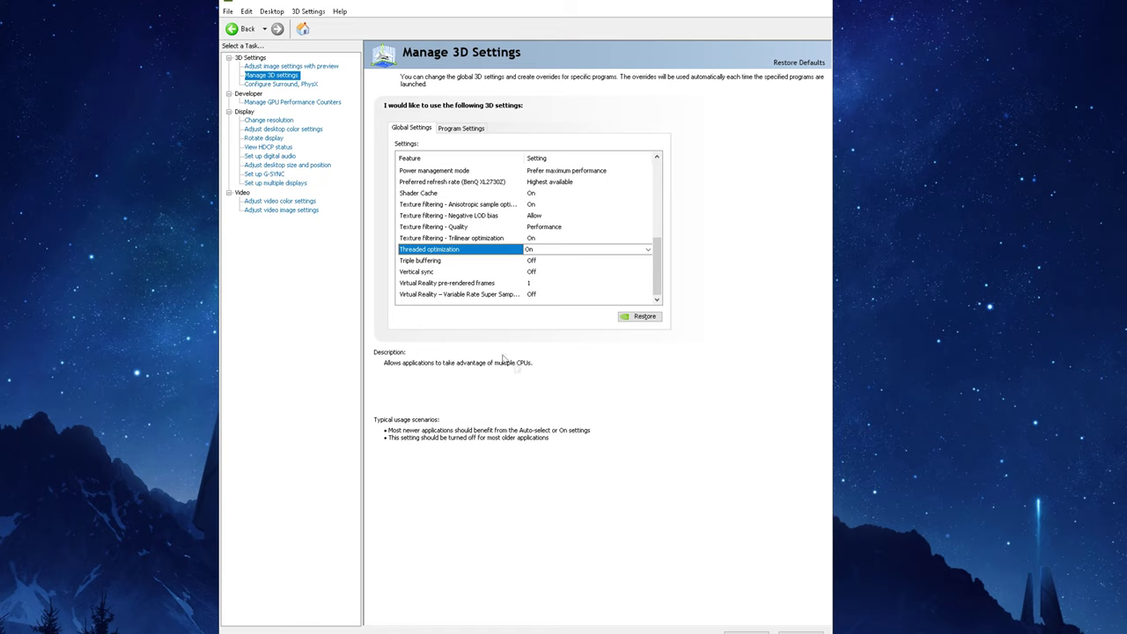
{"action": "left_click", "coordinate": [420, 262]}
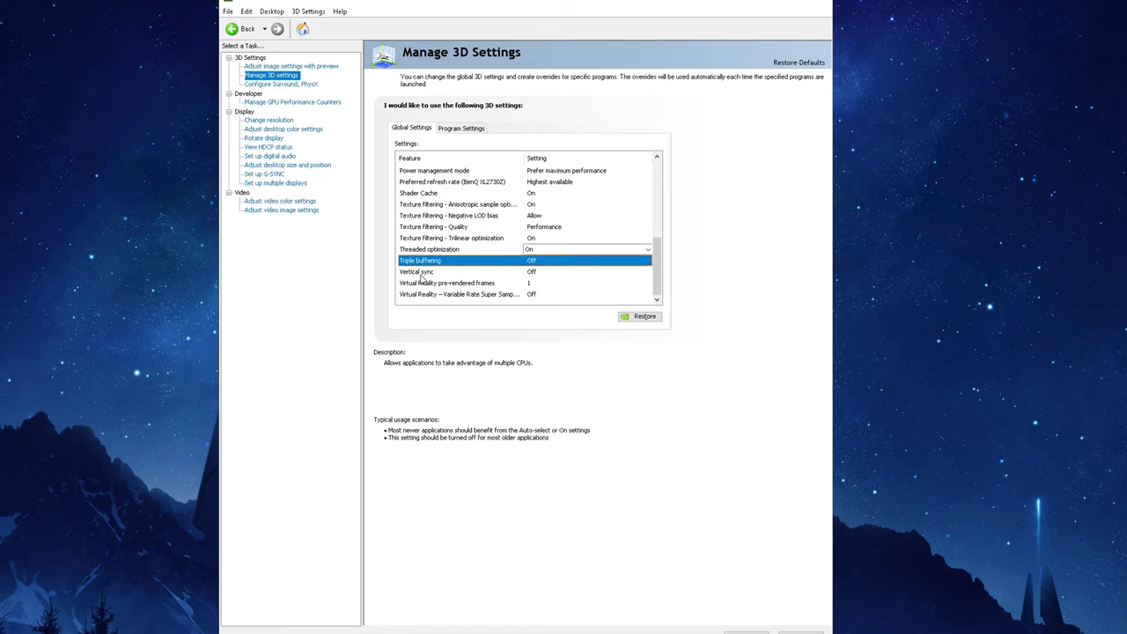
{"action": "left_click", "coordinate": [422, 273]}
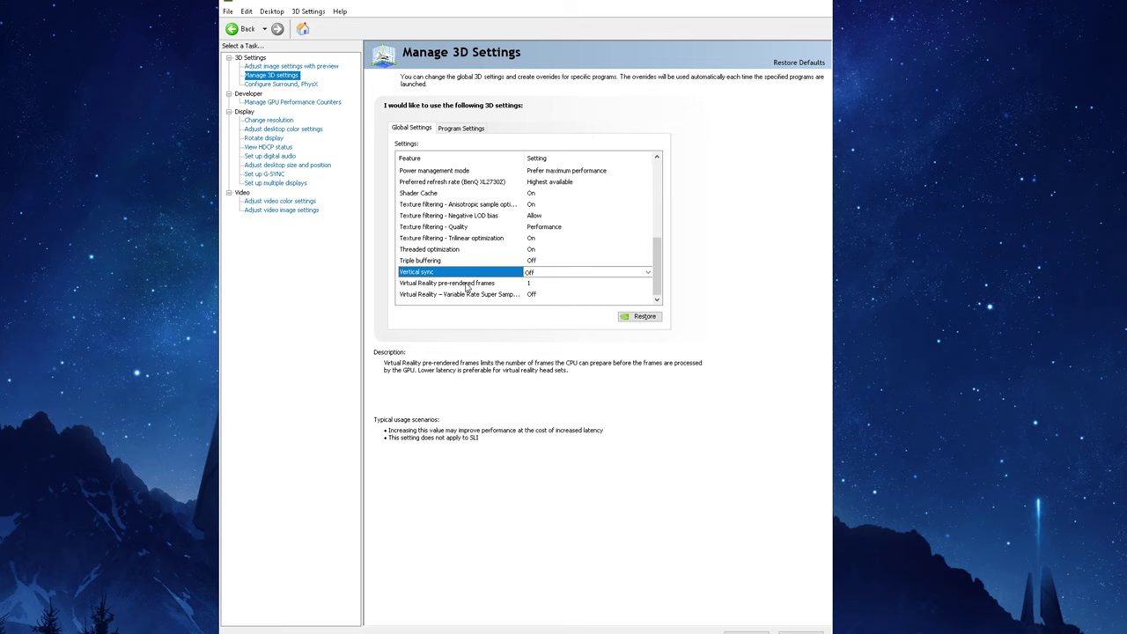
{"action": "left_click", "coordinate": [467, 283]}
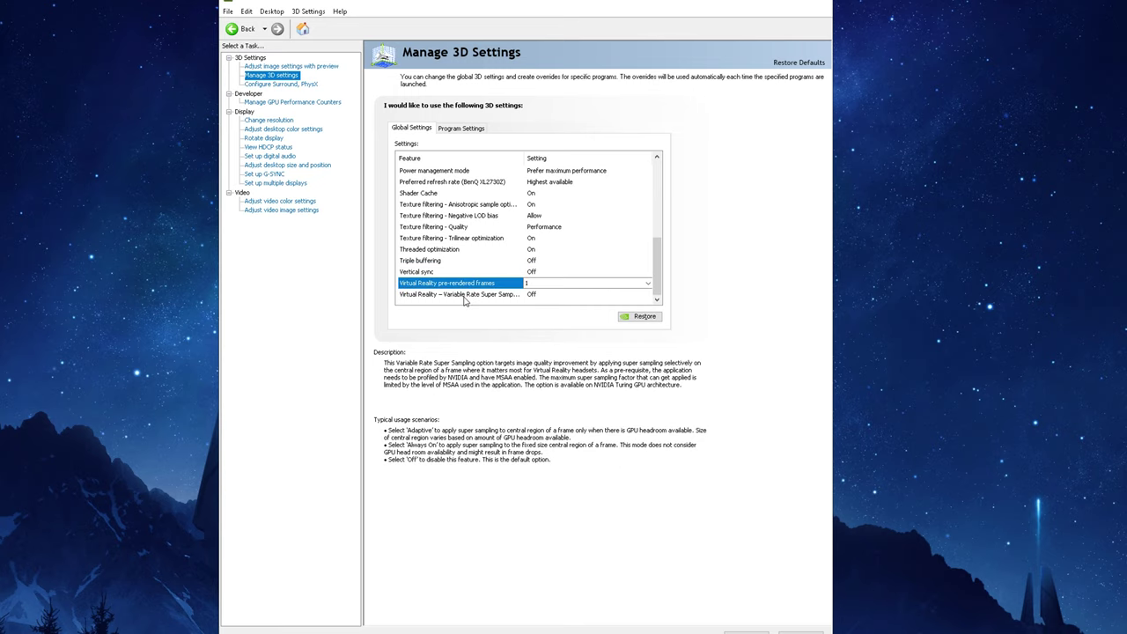
{"action": "left_click", "coordinate": [464, 296]}
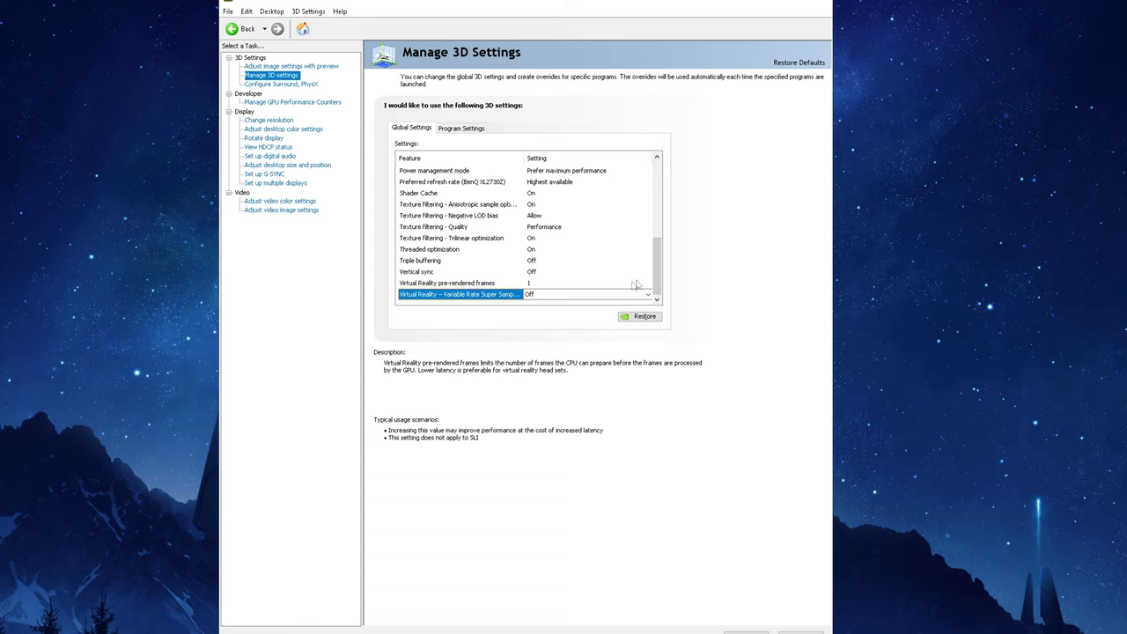
{"action": "left_click_drag", "start_coordinate": [660, 278], "coordinate": [666, 190]}
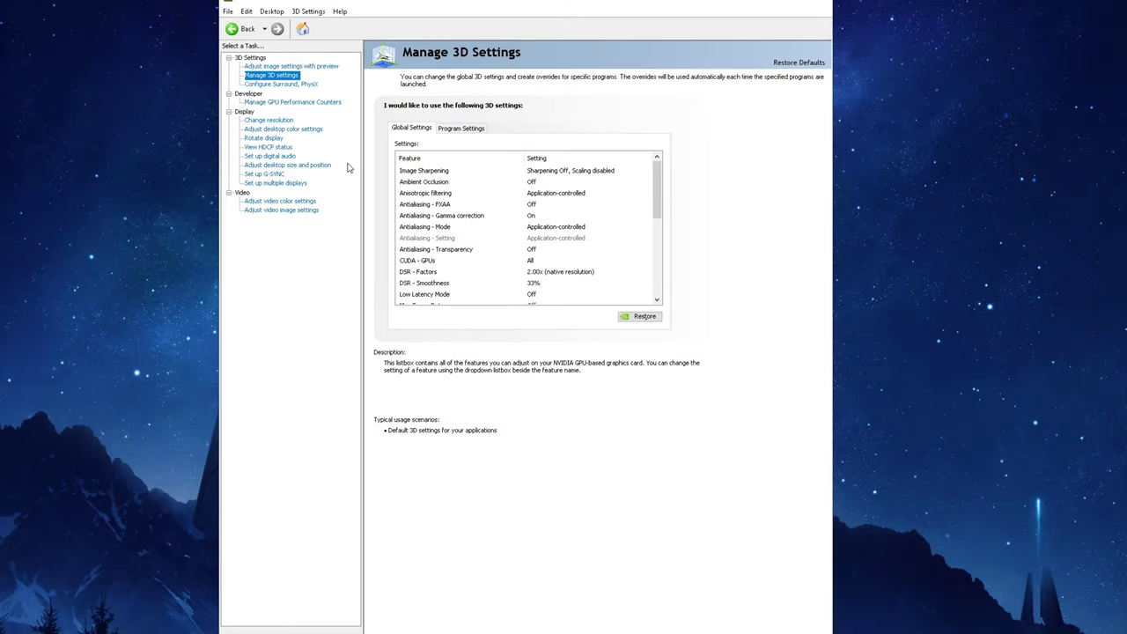
{"action": "left_click", "coordinate": [264, 173]}
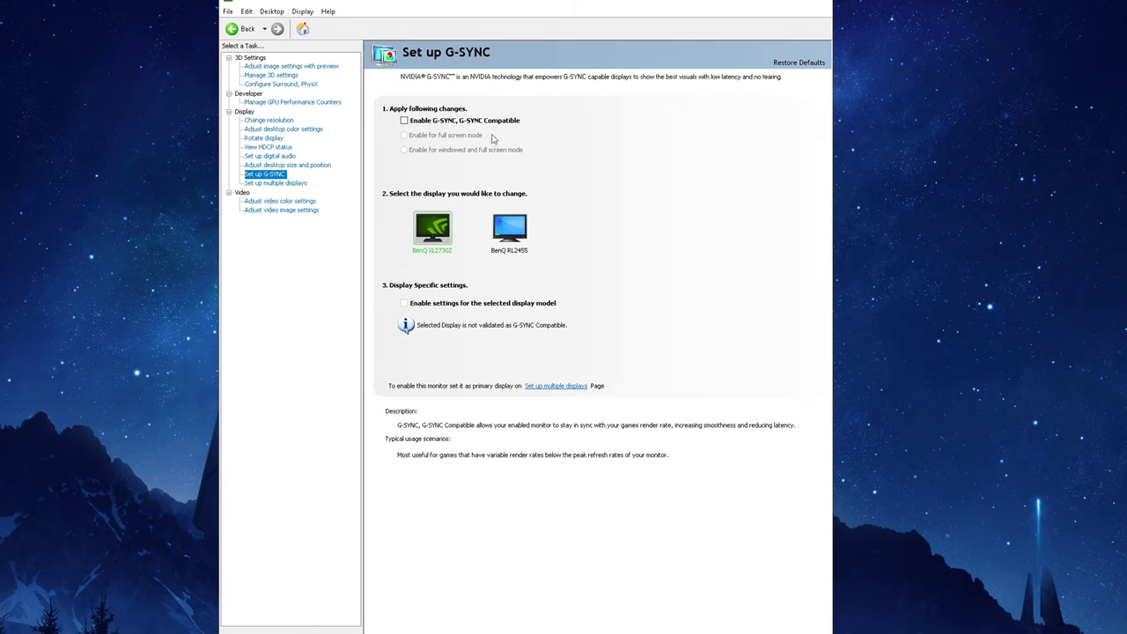
Trial-tick G-SYNC for windowed and full screen with display-model settings, then cancel, leaving it disabled
{"action": "left_click", "coordinate": [404, 121]}
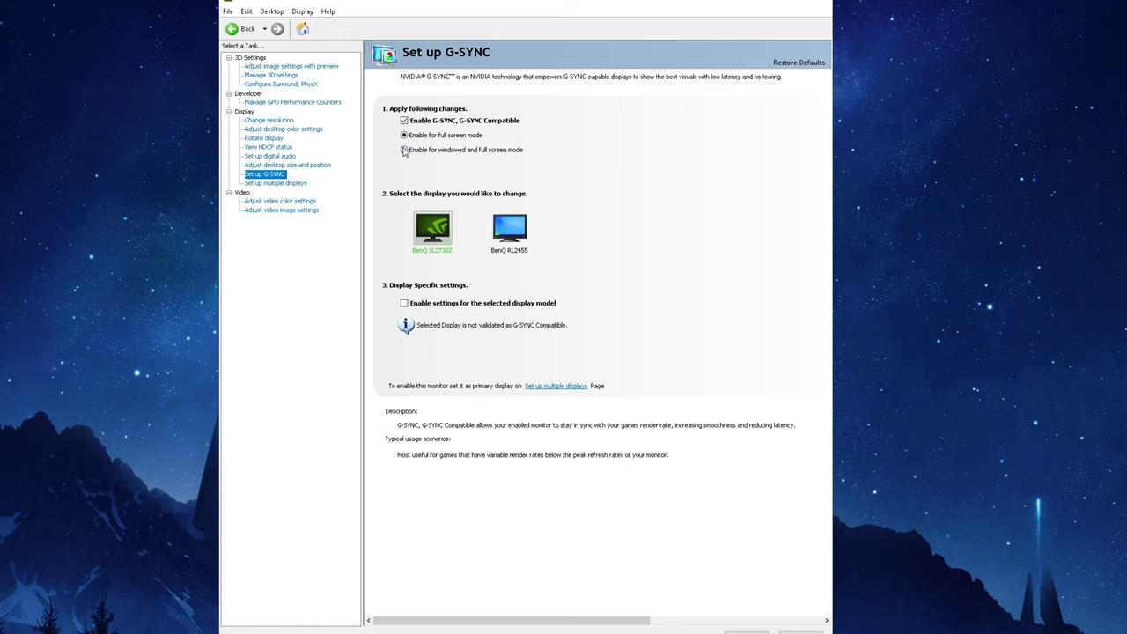
{"action": "left_click", "coordinate": [405, 150]}
{"action": "left_click", "coordinate": [404, 304]}
{"action": "left_click", "coordinate": [800, 633]}
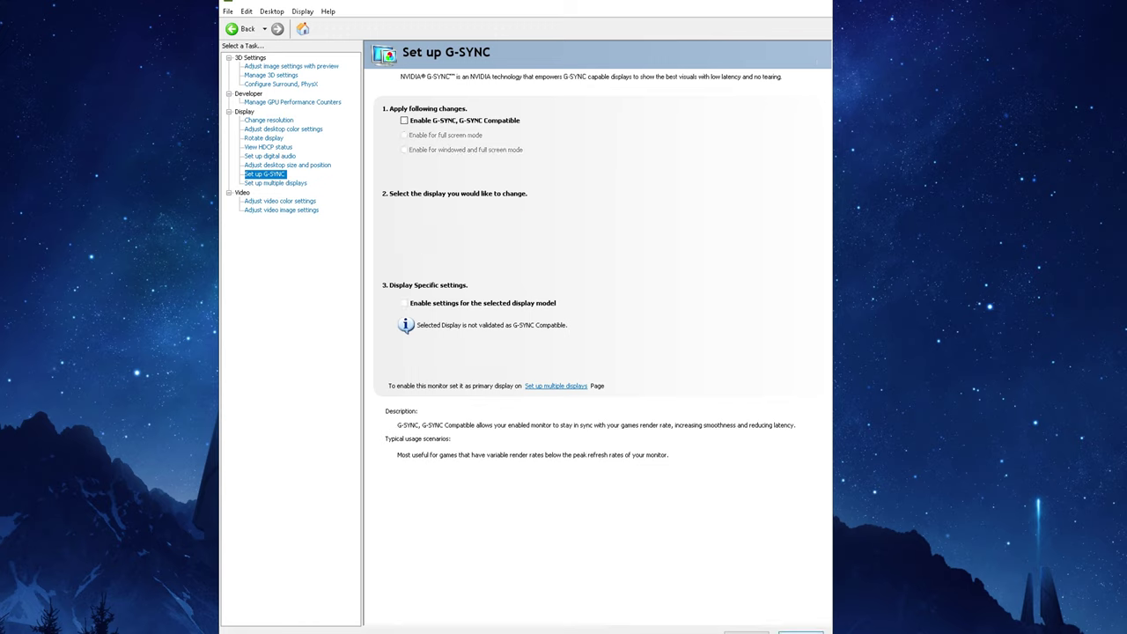
{"action": "left_click", "coordinate": [273, 75]}
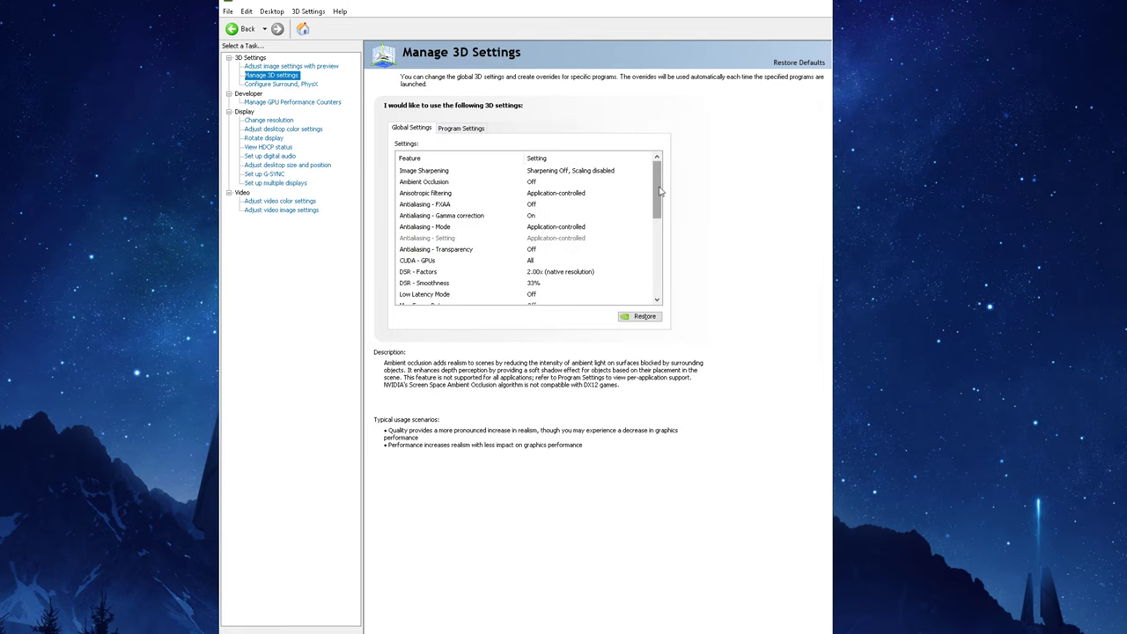
Set Monitor Technology to G-SYNC Compatible in the global 3D settings
{"action": "left_click_drag", "start_coordinate": [657, 189], "coordinate": [668, 236]}
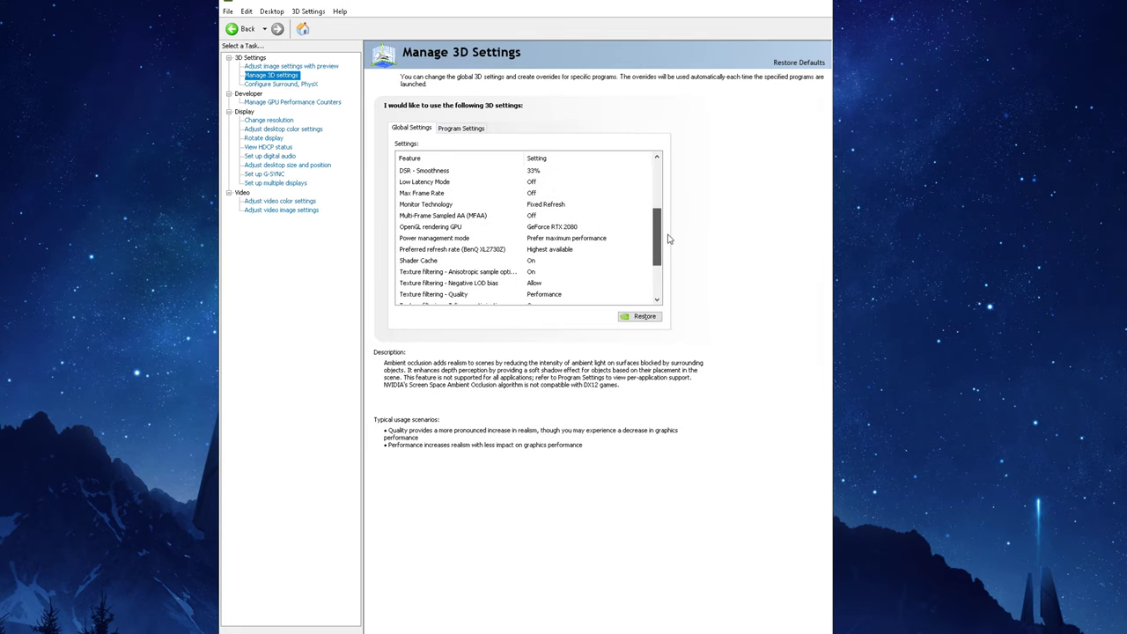
{"action": "left_click", "coordinate": [557, 208]}
{"action": "left_click", "coordinate": [557, 212]}
{"action": "left_click", "coordinate": [556, 217]}
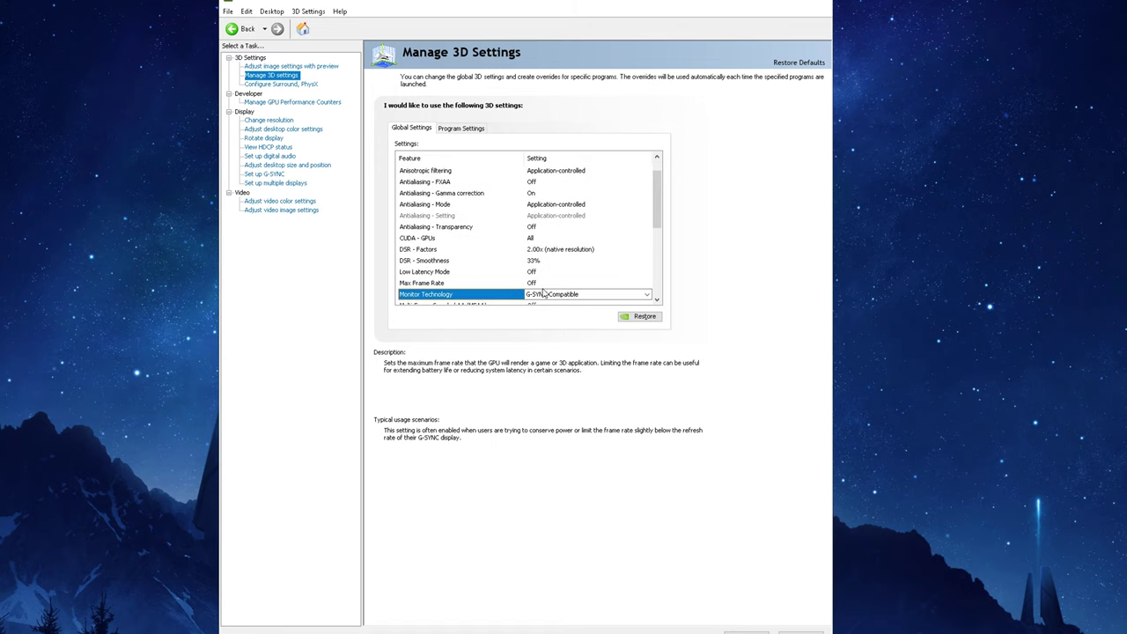
Try a 143 FPS Max Frame Rate cap, cancel it, then go to video color settings
{"action": "left_click", "coordinate": [549, 283]}
{"action": "left_click", "coordinate": [562, 283]}
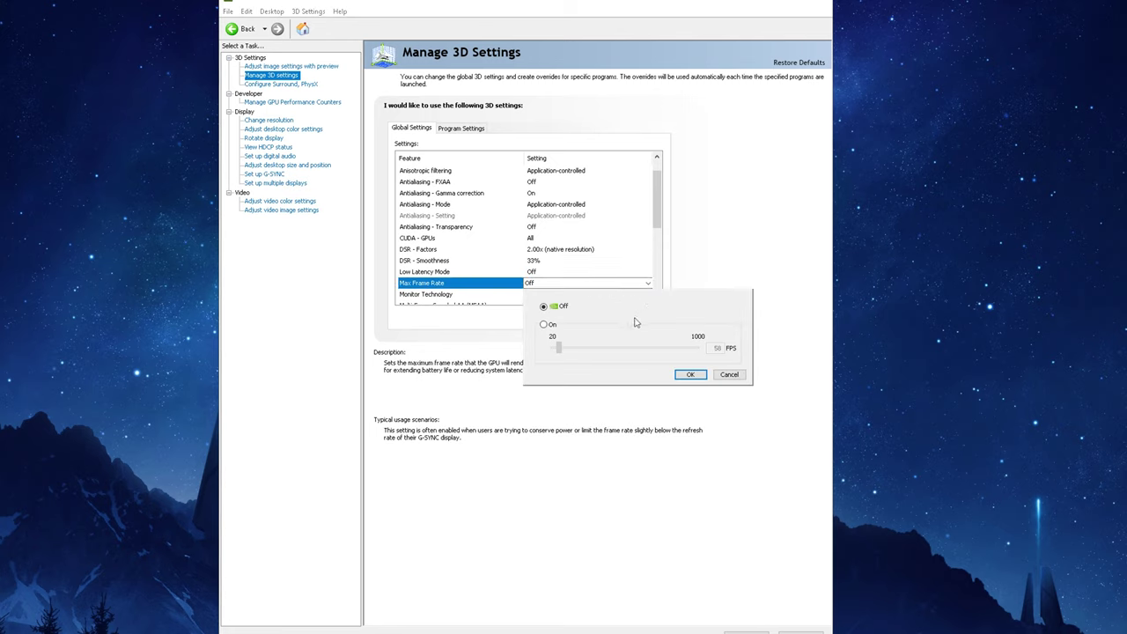
{"action": "left_click", "coordinate": [544, 324]}
{"action": "mouse_move", "coordinate": [559, 349]}
{"action": "left_mouse_down"}
{"action": "mouse_move", "coordinate": [676, 355]}
{"action": "mouse_move", "coordinate": [568, 355]}
{"action": "left_mouse_up"}
{"action": "double_click", "coordinate": [715, 350]}
{"action": "type", "text": "143"}
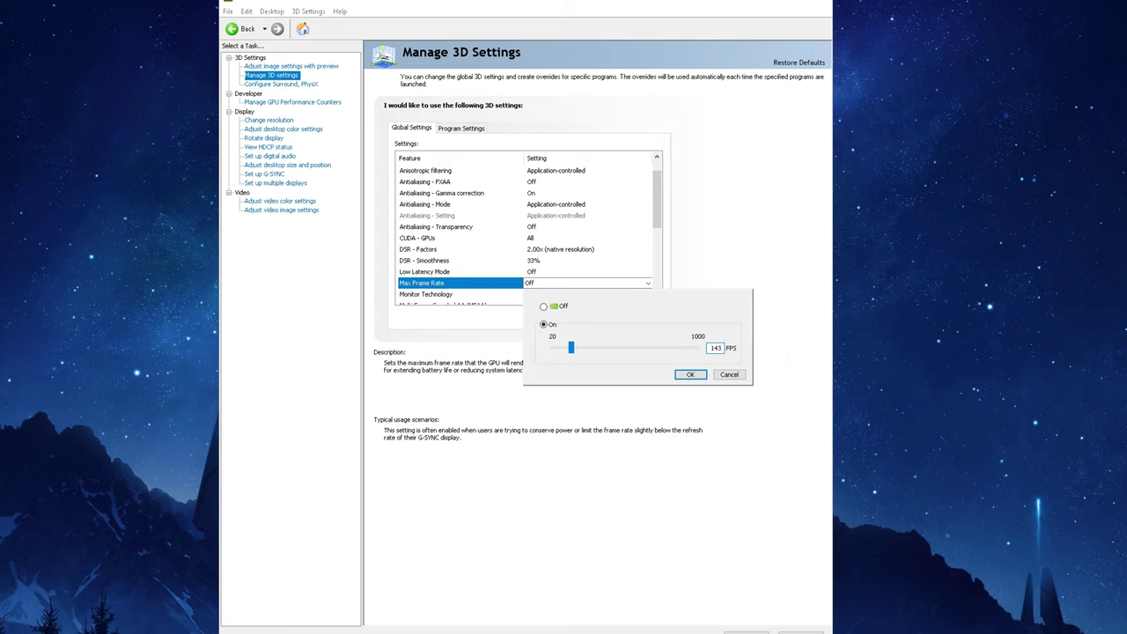
{"action": "left_click", "coordinate": [728, 375]}
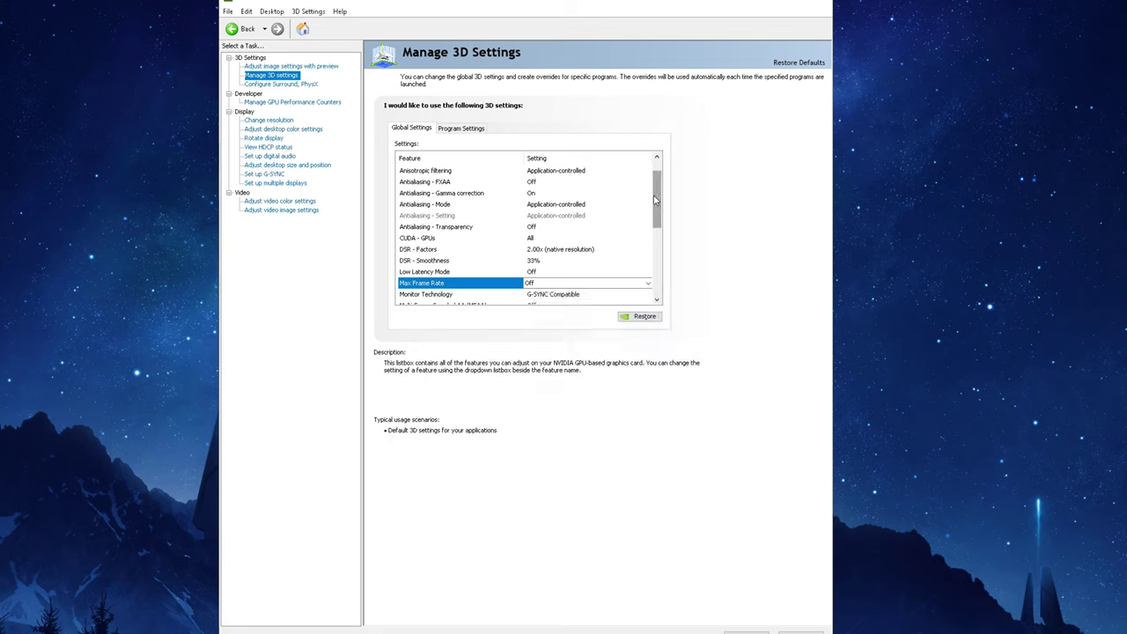
{"action": "left_click_drag", "start_coordinate": [654, 201], "coordinate": [634, 231]}
{"action": "left_click", "coordinate": [282, 201]}
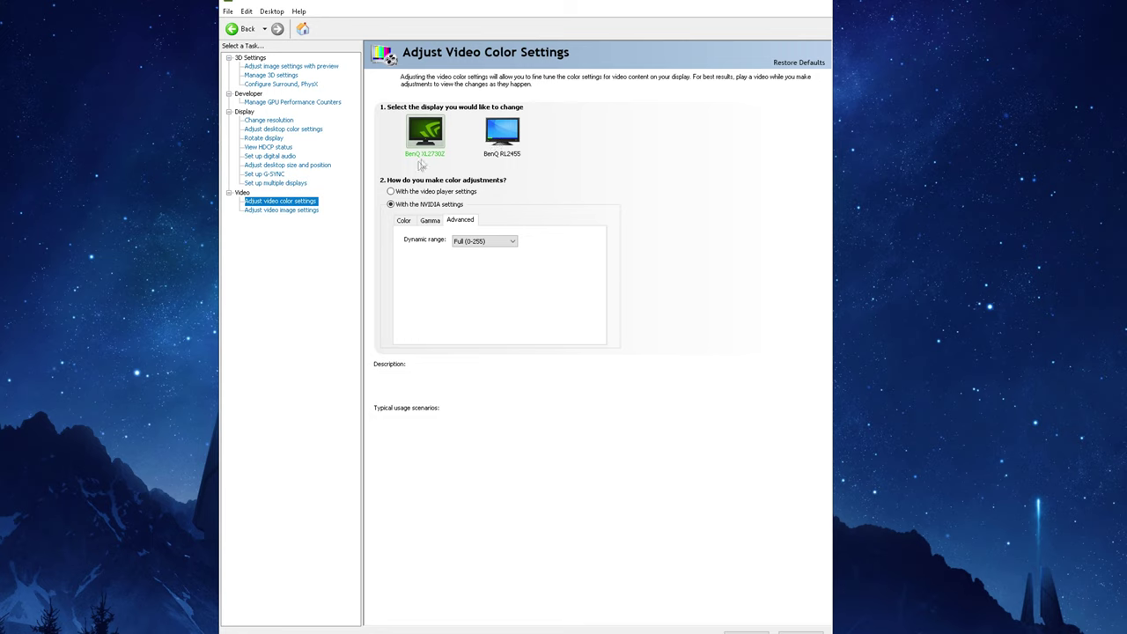
Choose Full (0-255) in the Dynamic range dropdown and apply it
{"action": "mouse_move", "coordinate": [399, 209]}
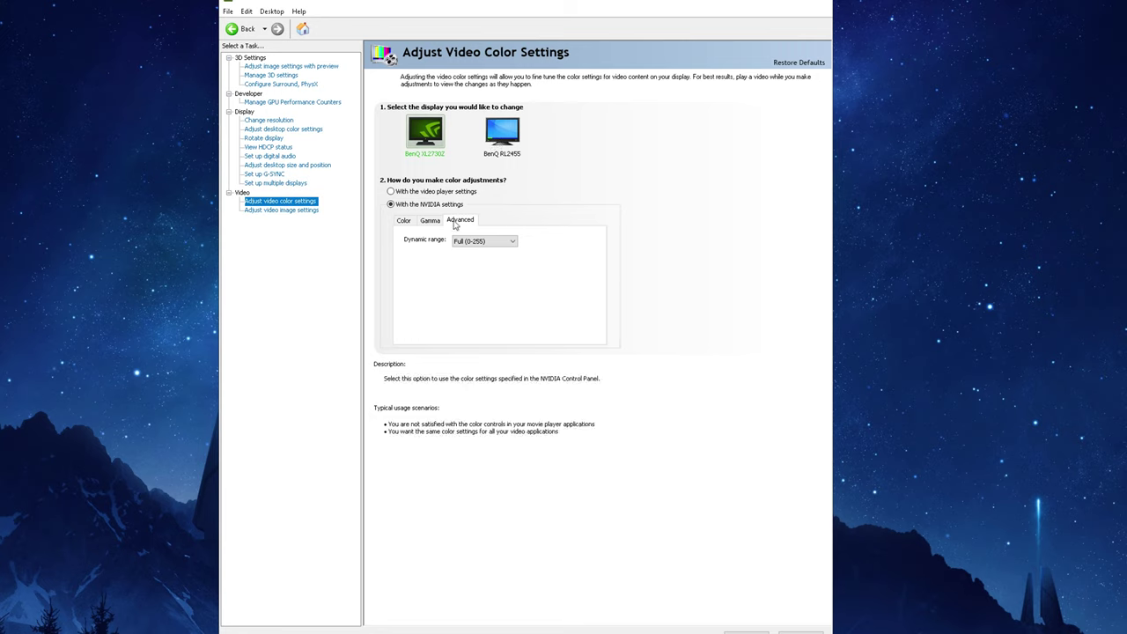
{"action": "left_click", "coordinate": [480, 241]}
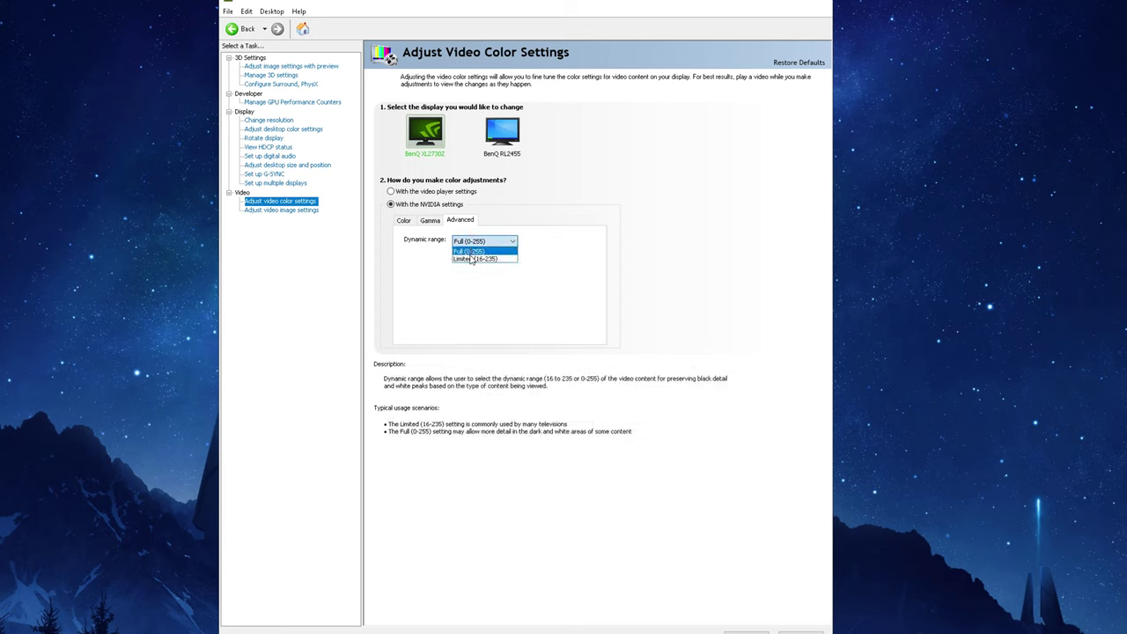
{"action": "left_click", "coordinate": [475, 255]}
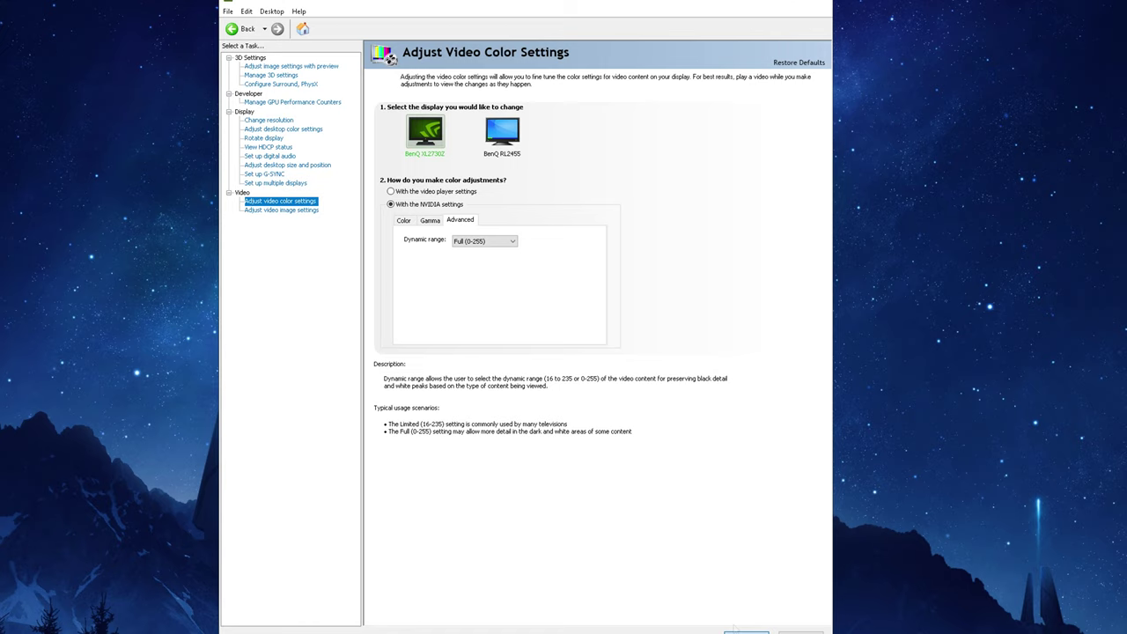
{"action": "left_click", "coordinate": [733, 628]}
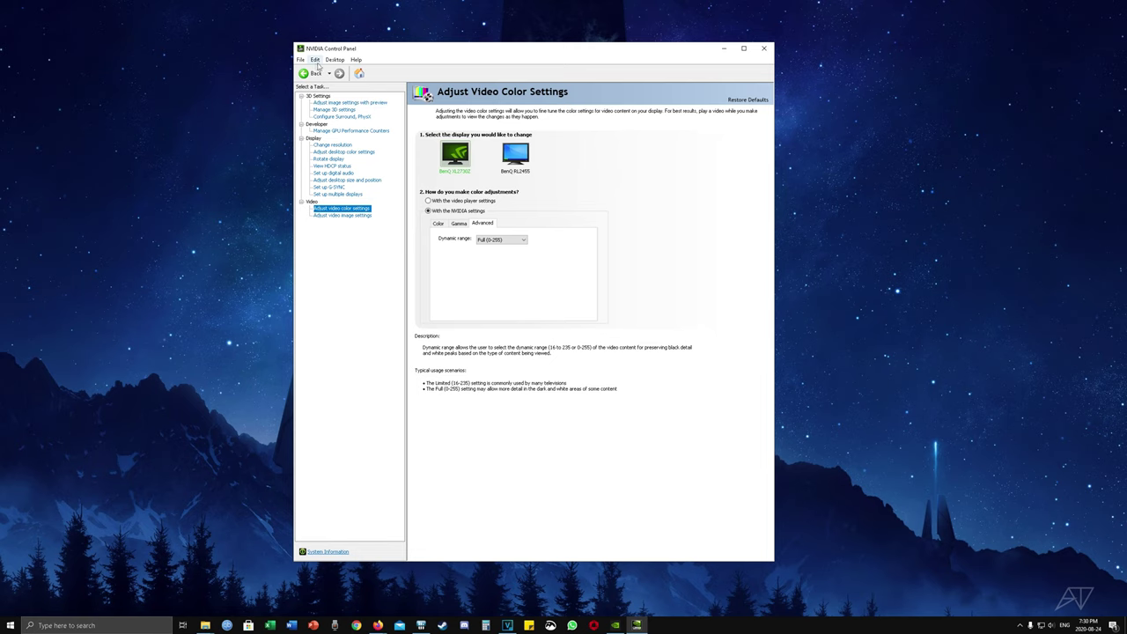
{"action": "left_click", "coordinate": [229, 13]}
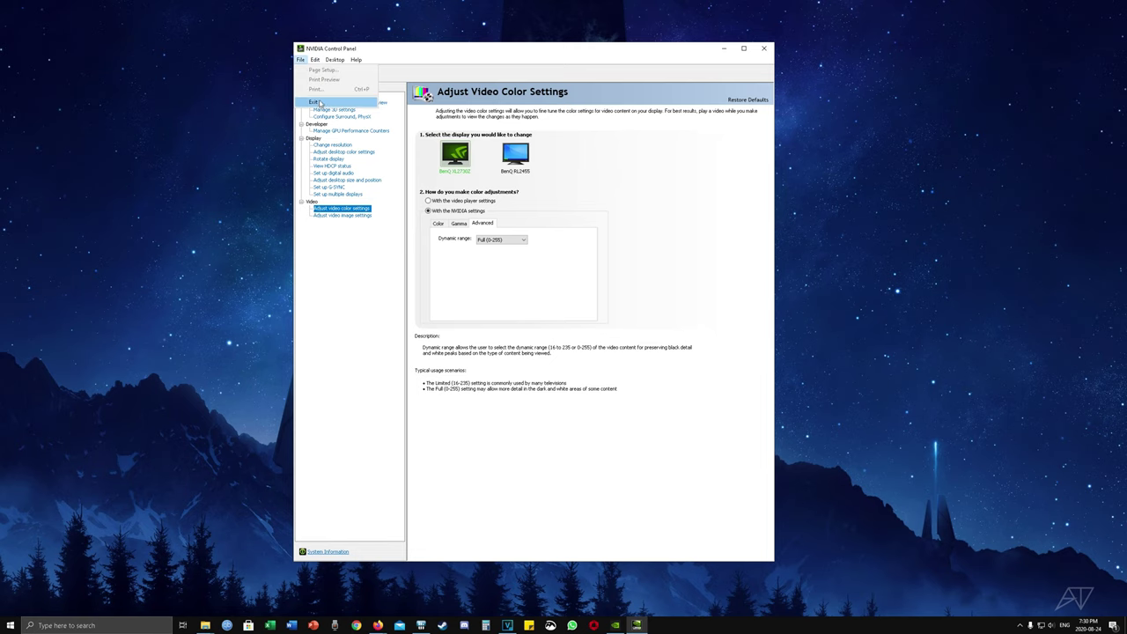
Exit NVIDIA Control Panel and go to Windows Settings > Gaming > Game Mode to confirm it's On
{"action": "left_click", "coordinate": [315, 103]}
{"action": "left_click", "coordinate": [3, 627]}
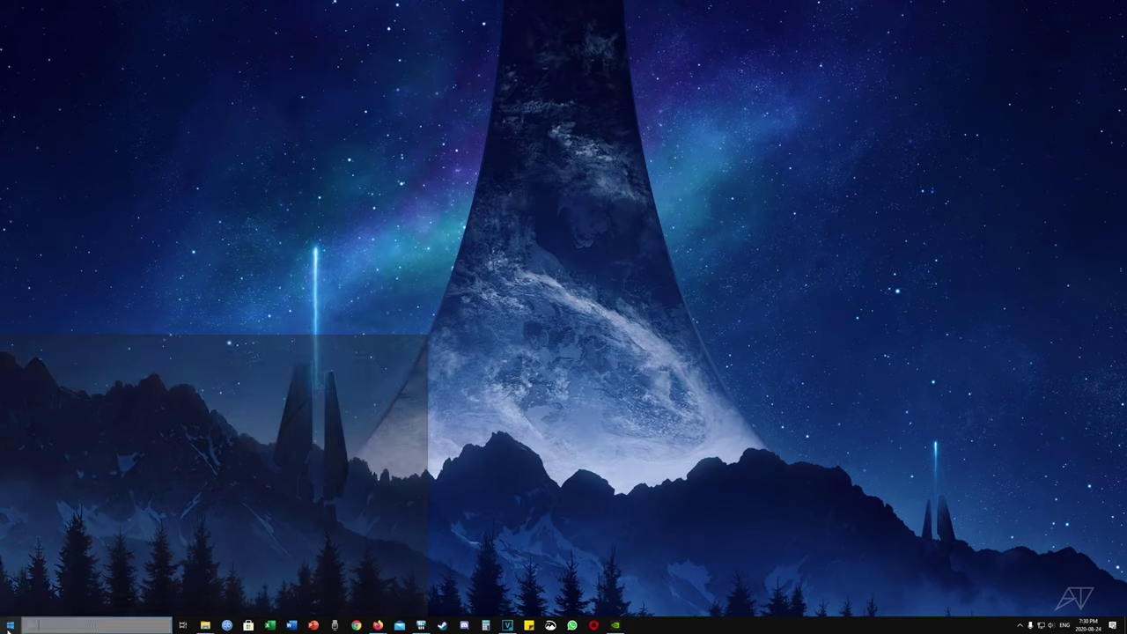
{"action": "left_click", "coordinate": [8, 584]}
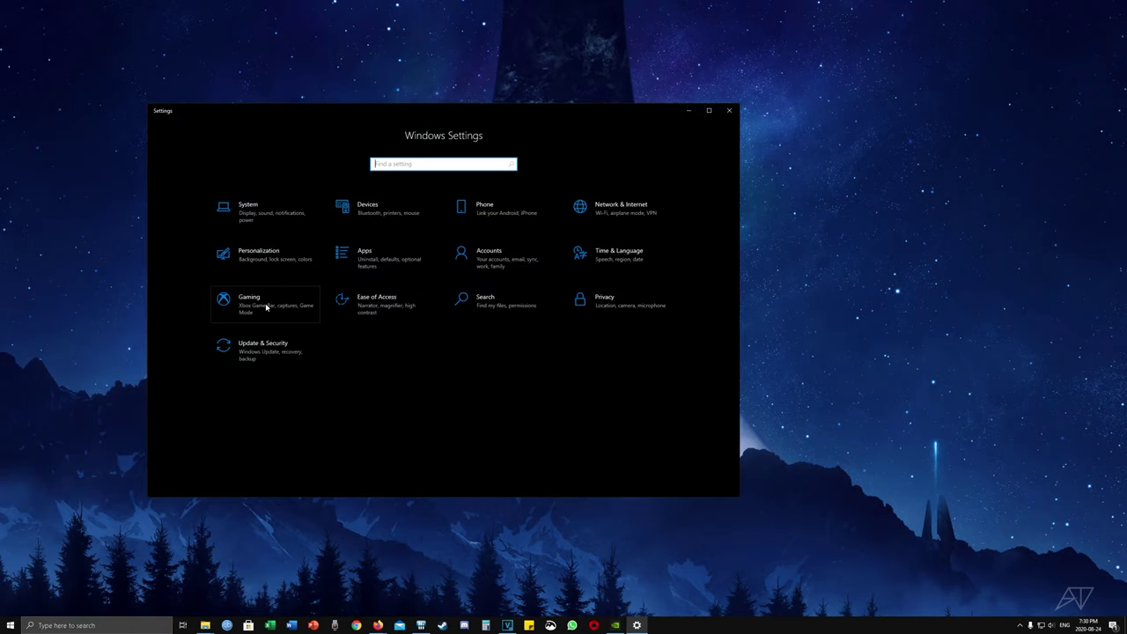
{"action": "left_click", "coordinate": [266, 307]}
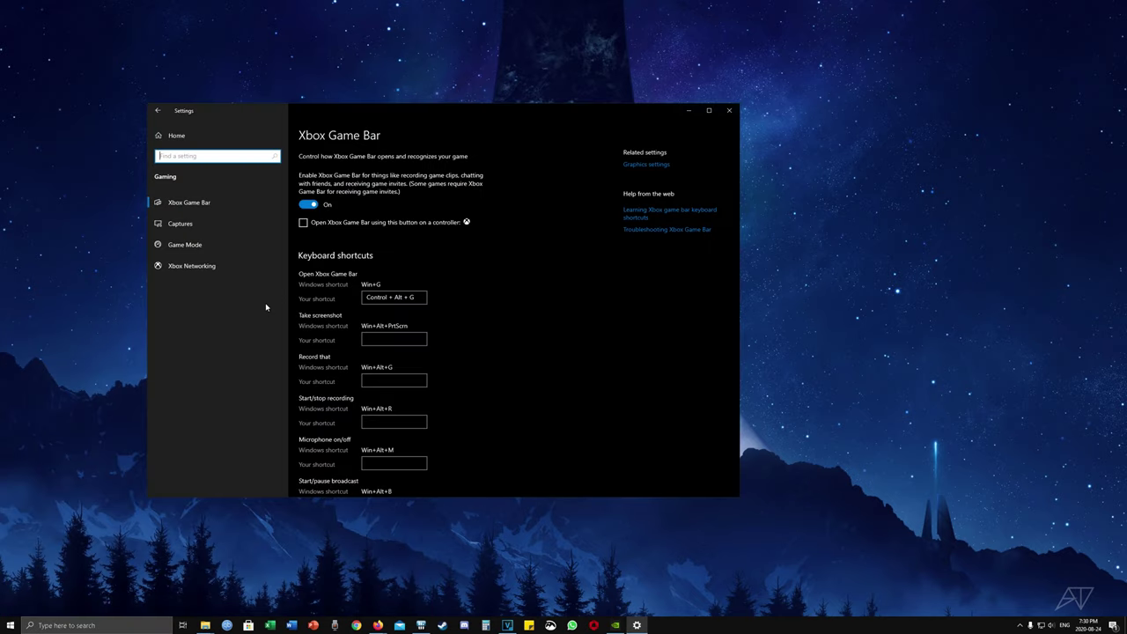
{"action": "left_click", "coordinate": [195, 251]}
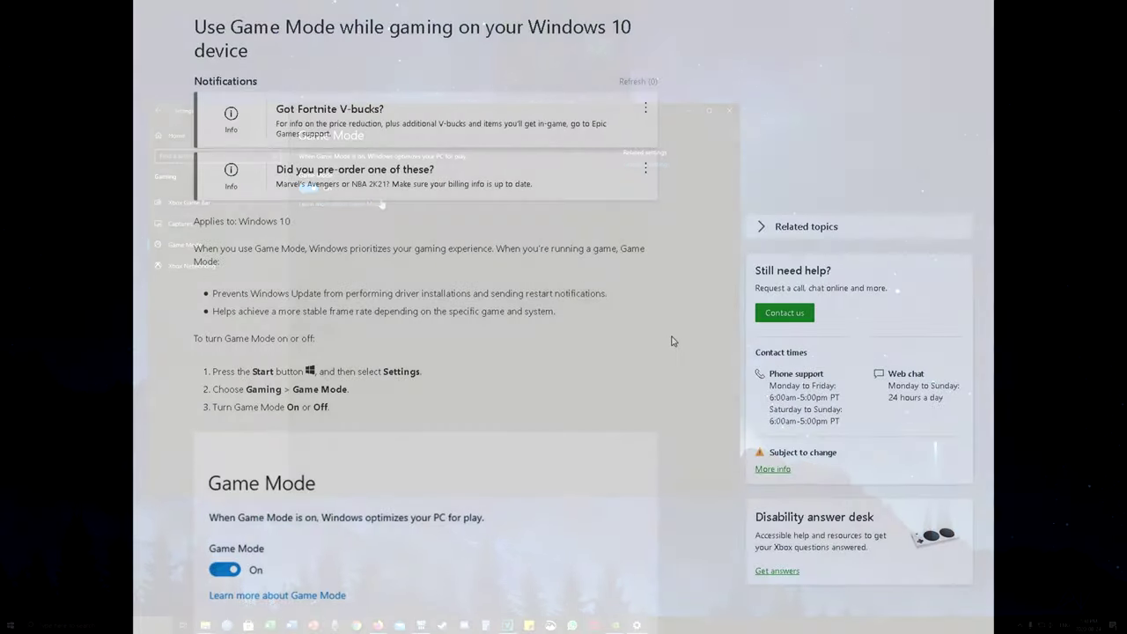
{"action": "scroll", "coordinate": [671, 339], "scroll_direction": "down", "scroll_amount": 1}
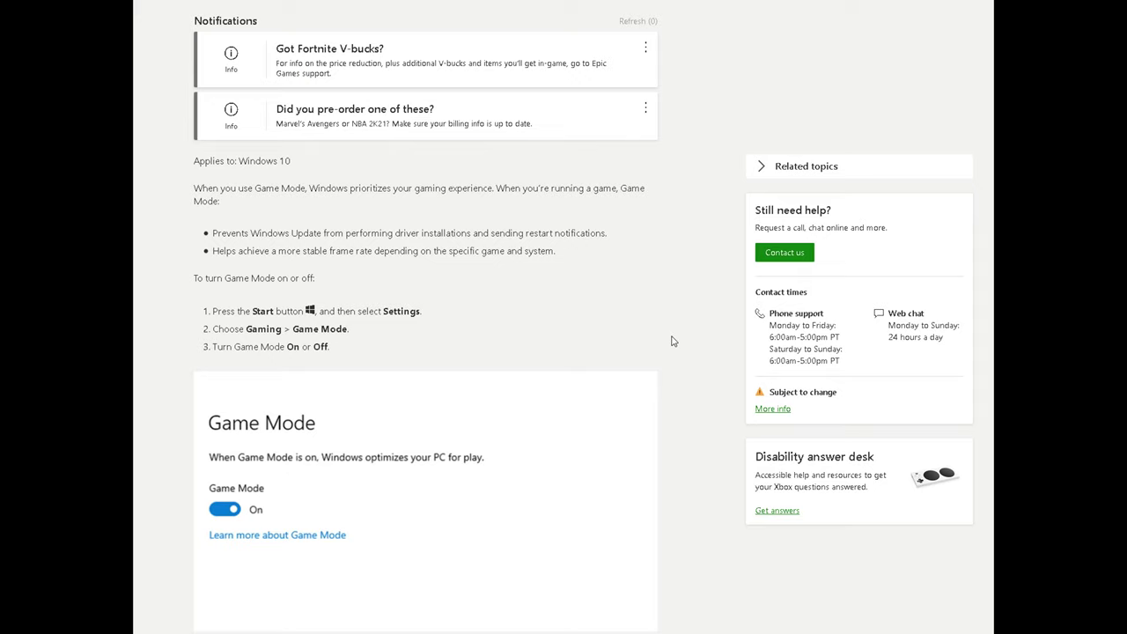
{"action": "triple_click", "coordinate": [201, 192]}
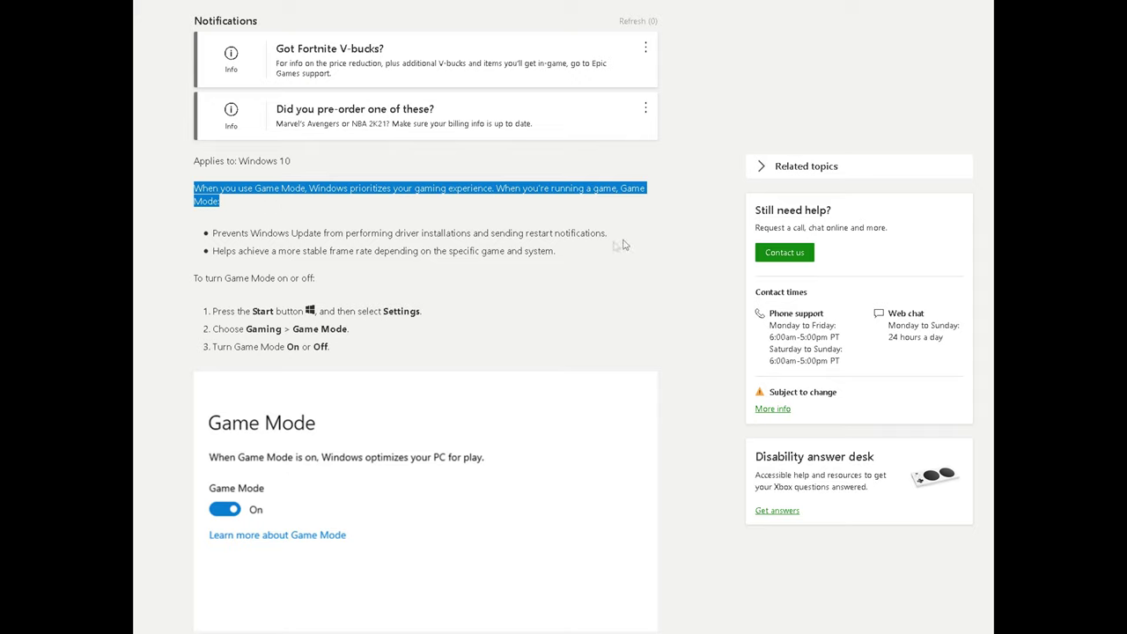
{"action": "left_click", "coordinate": [491, 261]}
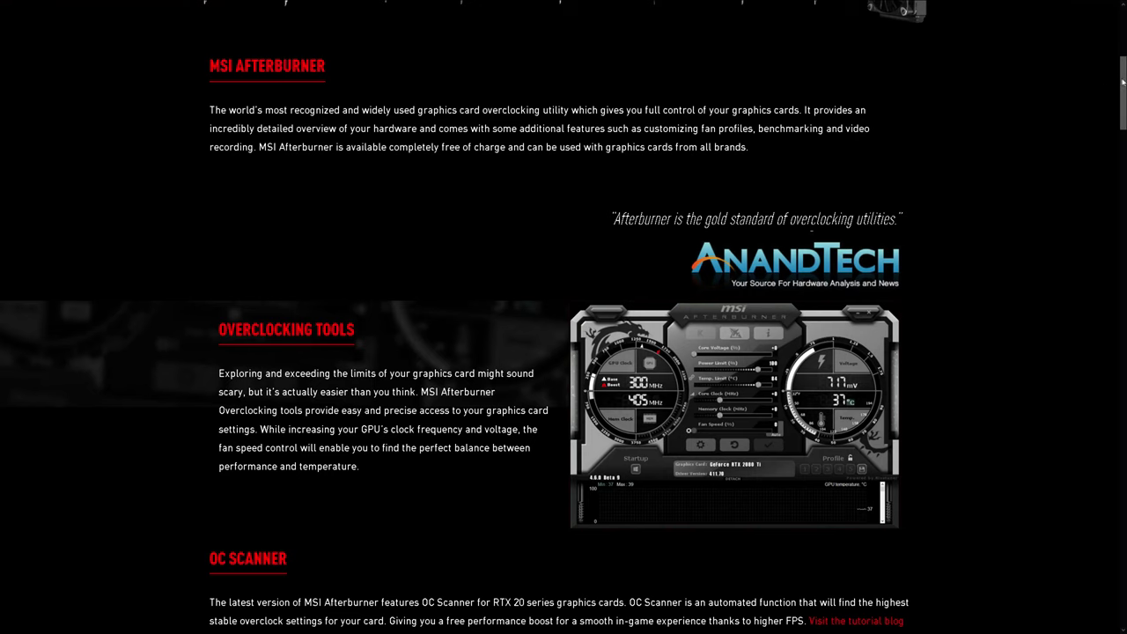
Minimize VEGAS Pro and scroll the MSI Afterburner webpage down to the Custom Fan Profiles section
{"action": "scroll", "coordinate": [1115, 90], "scroll_direction": "down", "scroll_amount": 1}
{"action": "scroll", "coordinate": [564, 317], "scroll_direction": "up", "scroll_amount": 1}
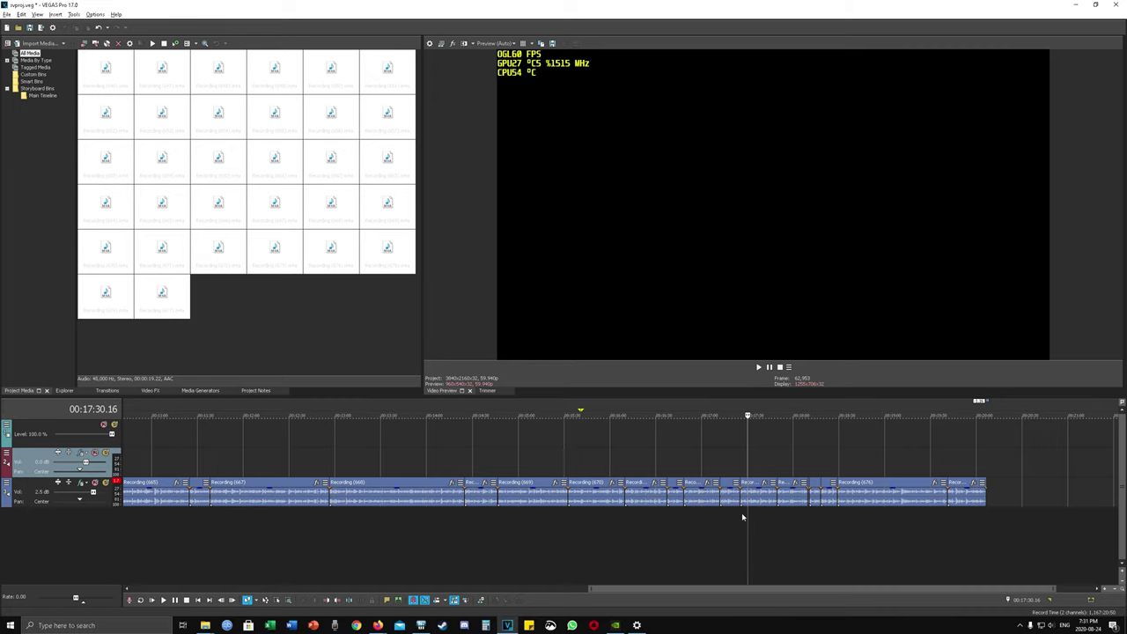
{"action": "key", "text": "space"}
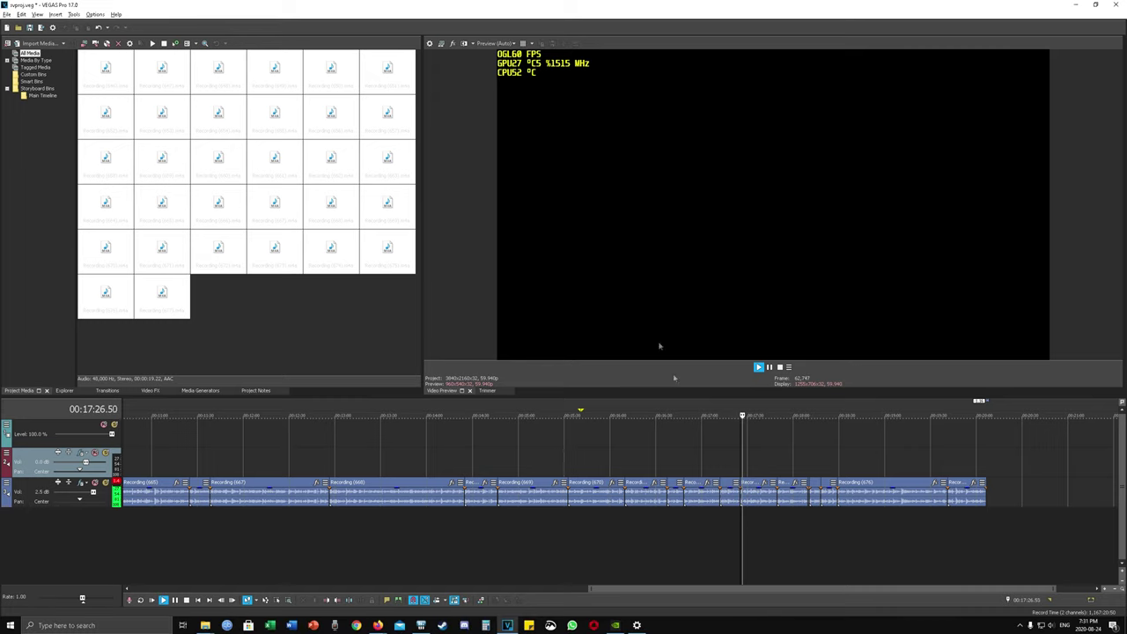
{"action": "left_click", "coordinate": [1083, 10]}
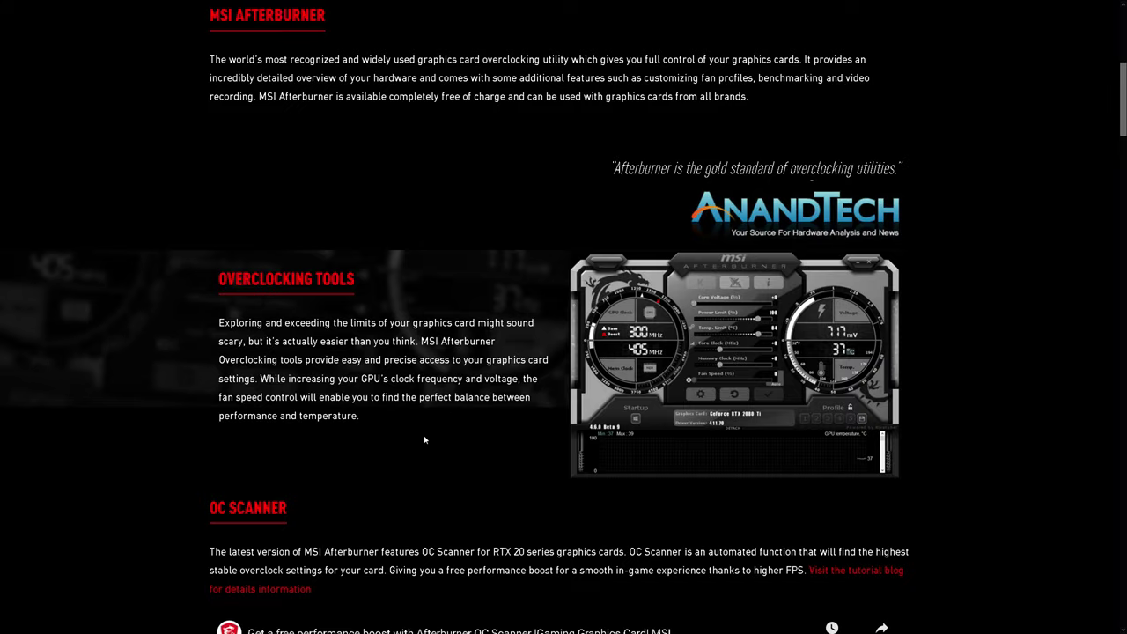
{"action": "scroll", "coordinate": [424, 435], "scroll_direction": "down", "scroll_amount": 10}
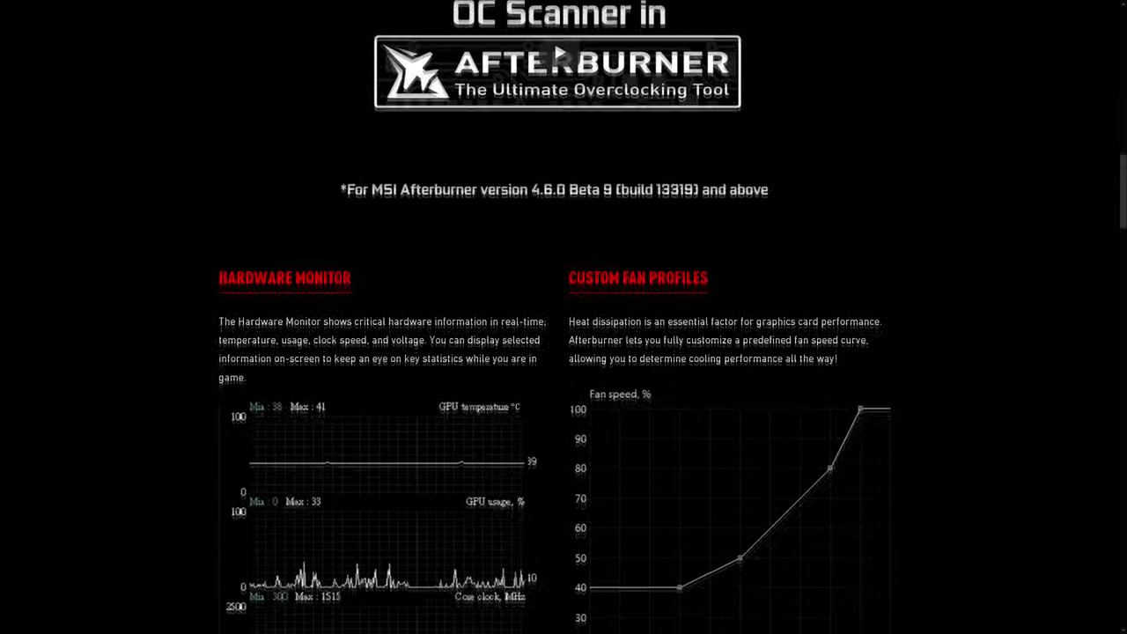
{"action": "scroll", "coordinate": [563, 352], "scroll_direction": "down", "scroll_amount": 1}
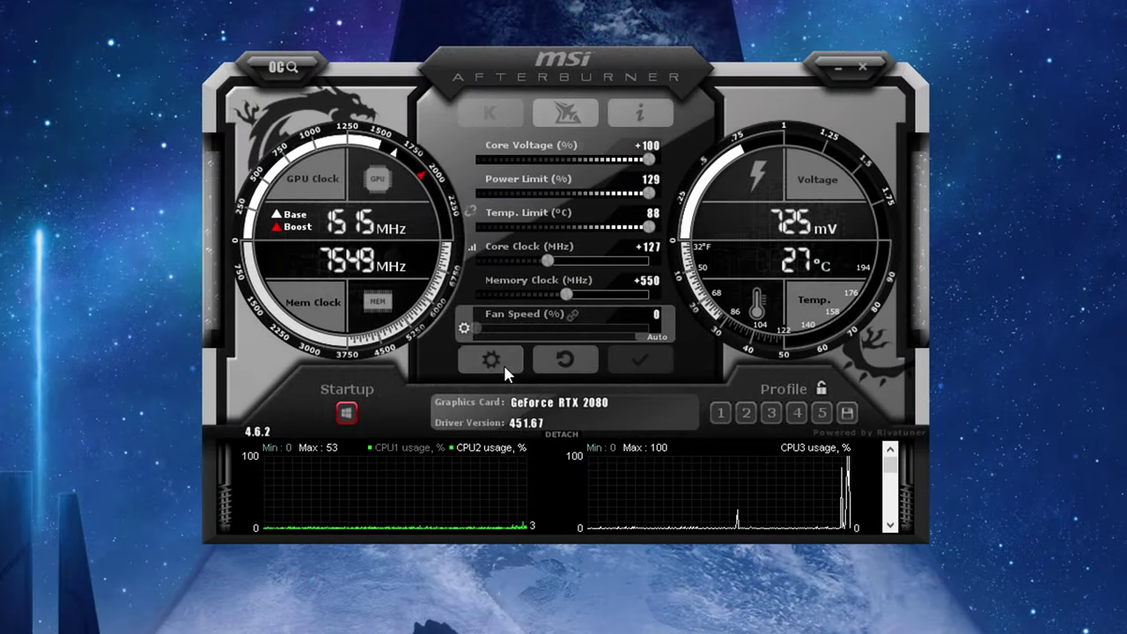
{"action": "left_click", "coordinate": [504, 364]}
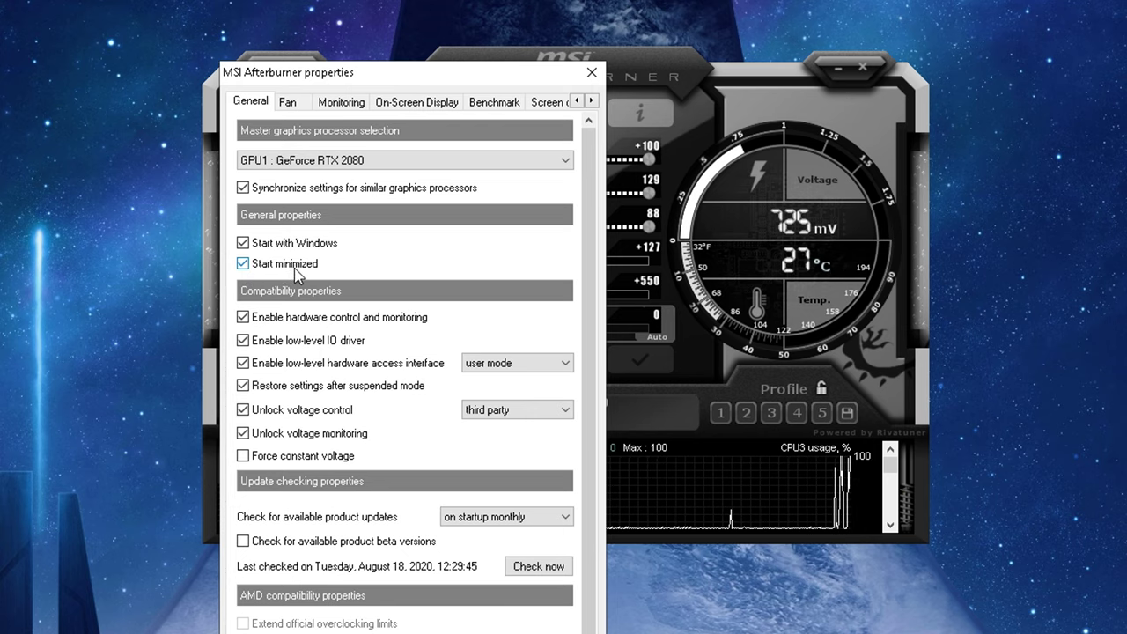
Switch MSI Afterburner properties to the Fan tab showing the custom fan speed curve
{"action": "mouse_move", "coordinate": [328, 275]}
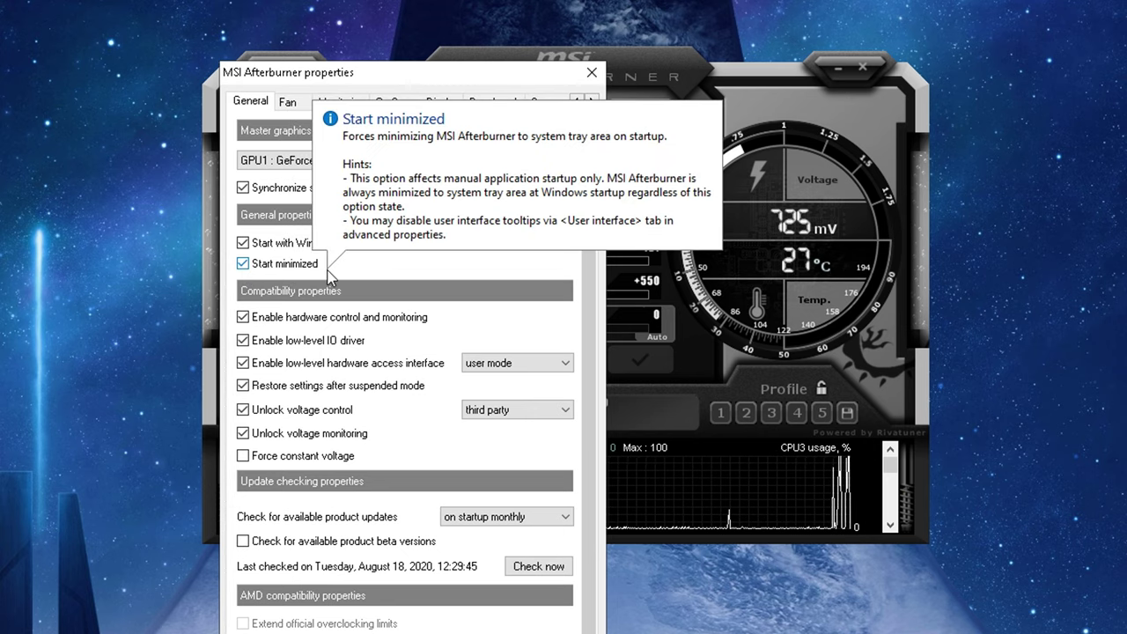
{"action": "mouse_move", "coordinate": [586, 243]}
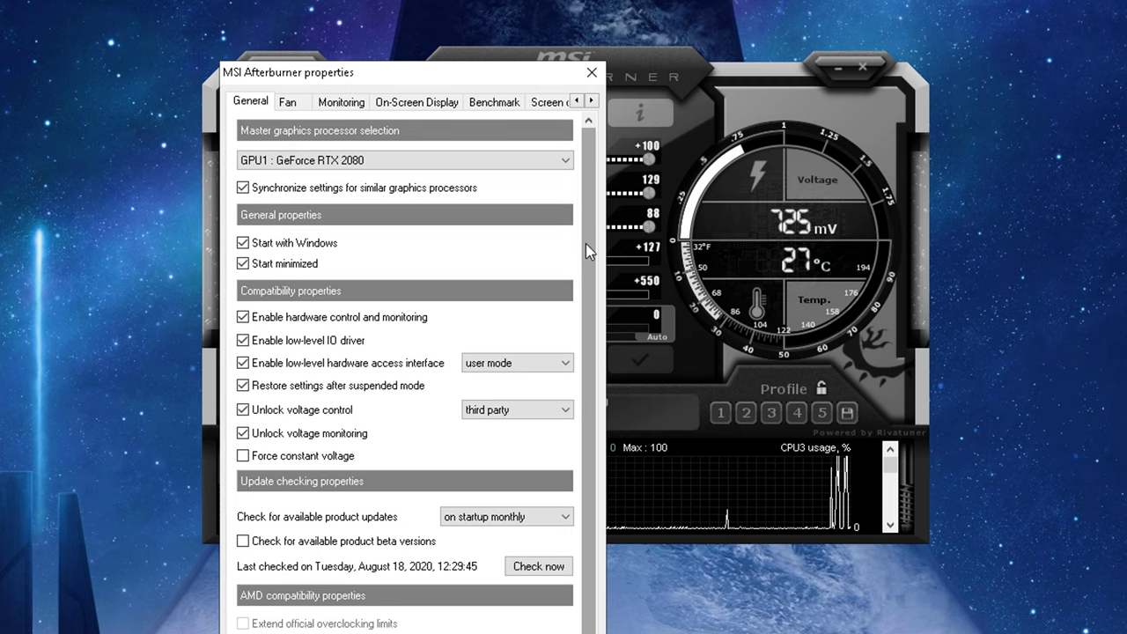
{"action": "left_click", "coordinate": [290, 104]}
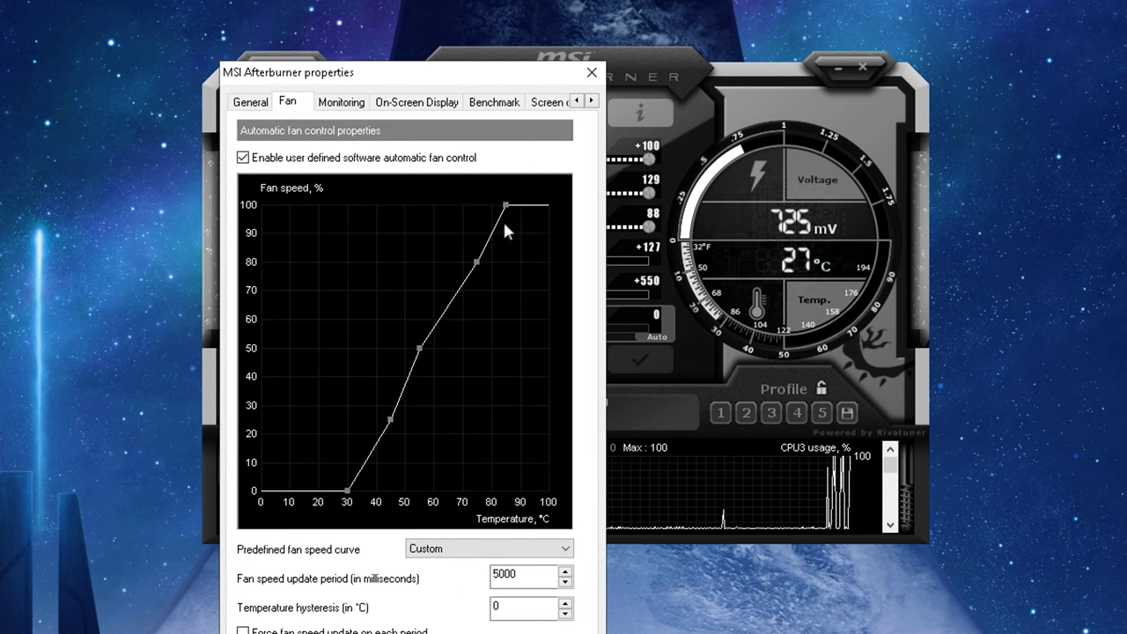
{"action": "mouse_move", "coordinate": [473, 286]}
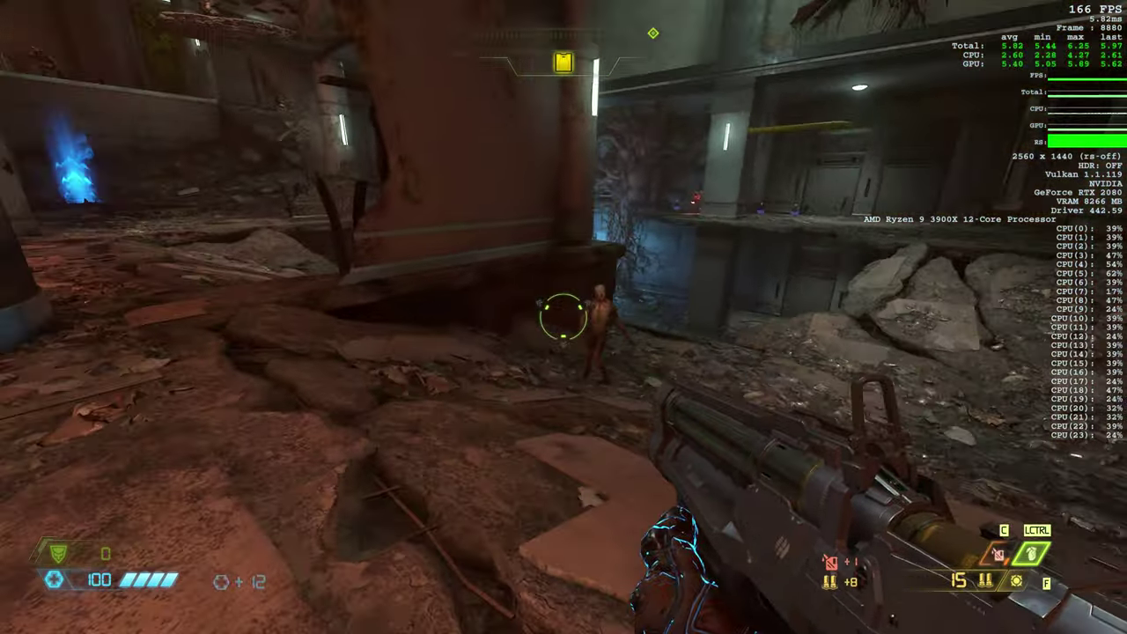
Move forward into the lower area, shotgun the demon and glory-kill it
{"action": "key", "text": "w"}
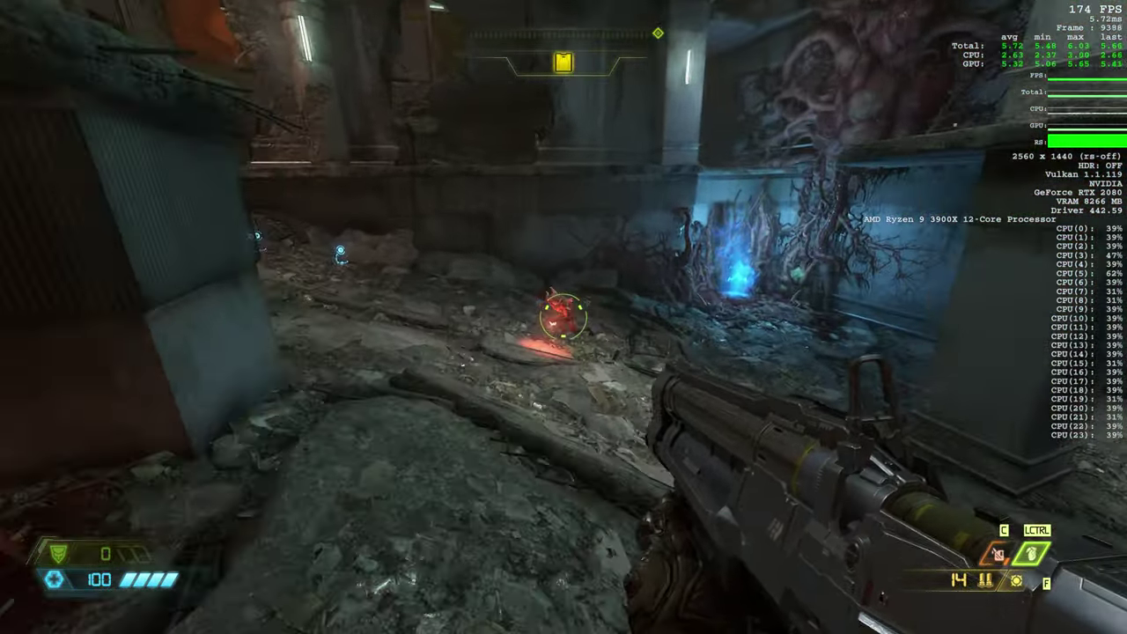
{"action": "left_click", "coordinate": [564, 317]}
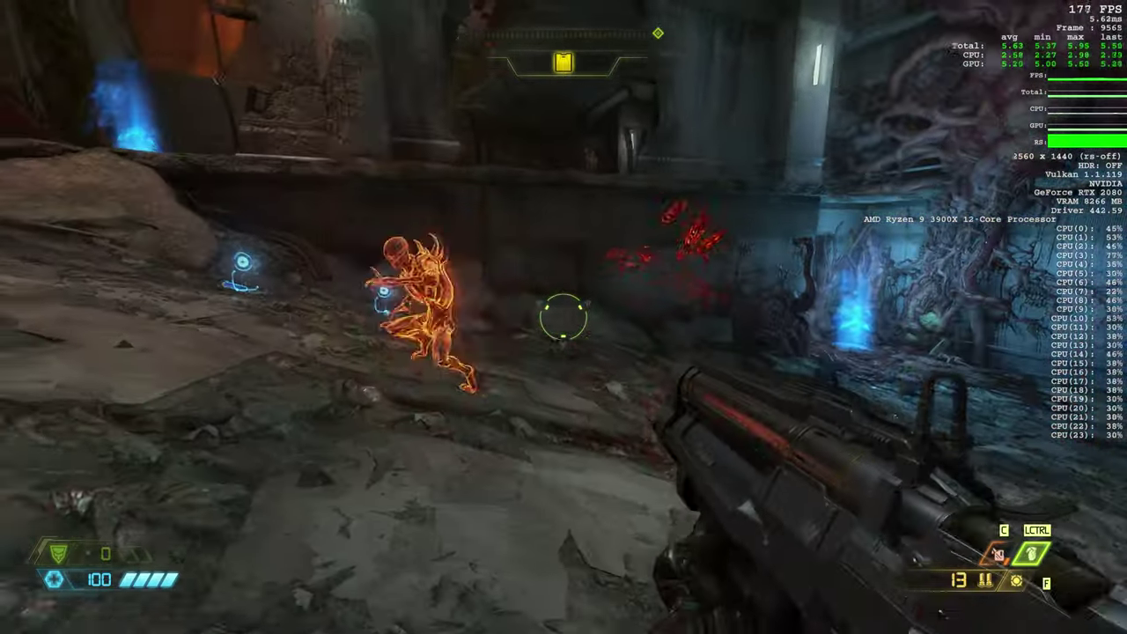
{"action": "key", "text": "e"}
{"action": "key", "text": "w"}
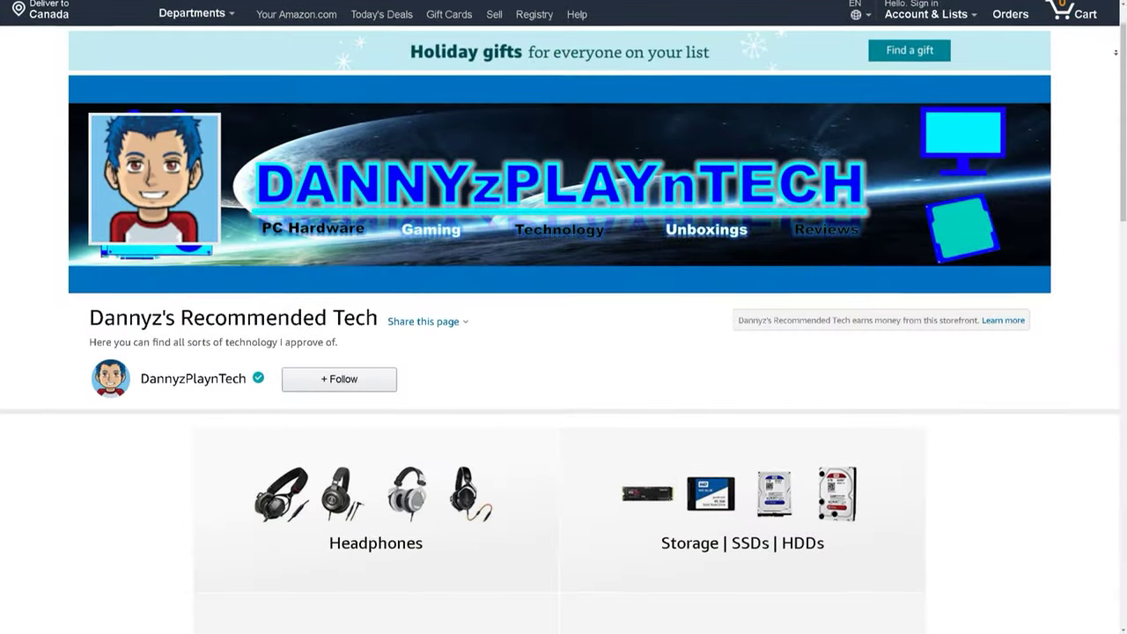
Scroll the Amazon storefront down to the CPU Coolers, Power Supplies and RAM/Memory tiles
{"action": "scroll", "coordinate": [1116, 52], "scroll_direction": "down", "scroll_amount": 1}
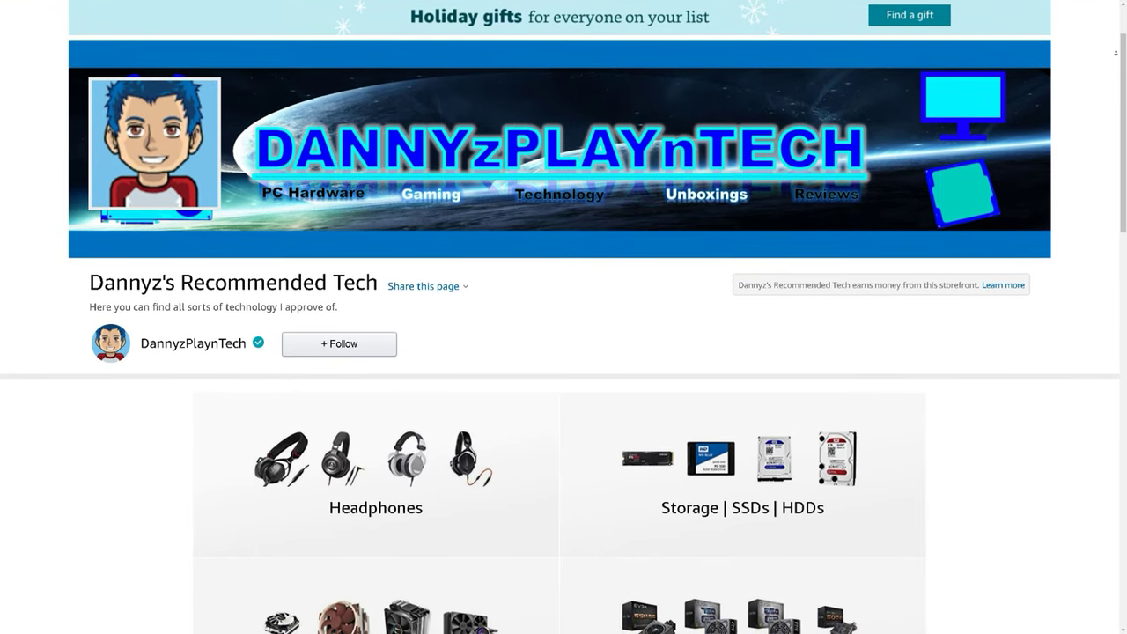
{"action": "scroll", "coordinate": [1116, 55], "scroll_direction": "down", "scroll_amount": 2}
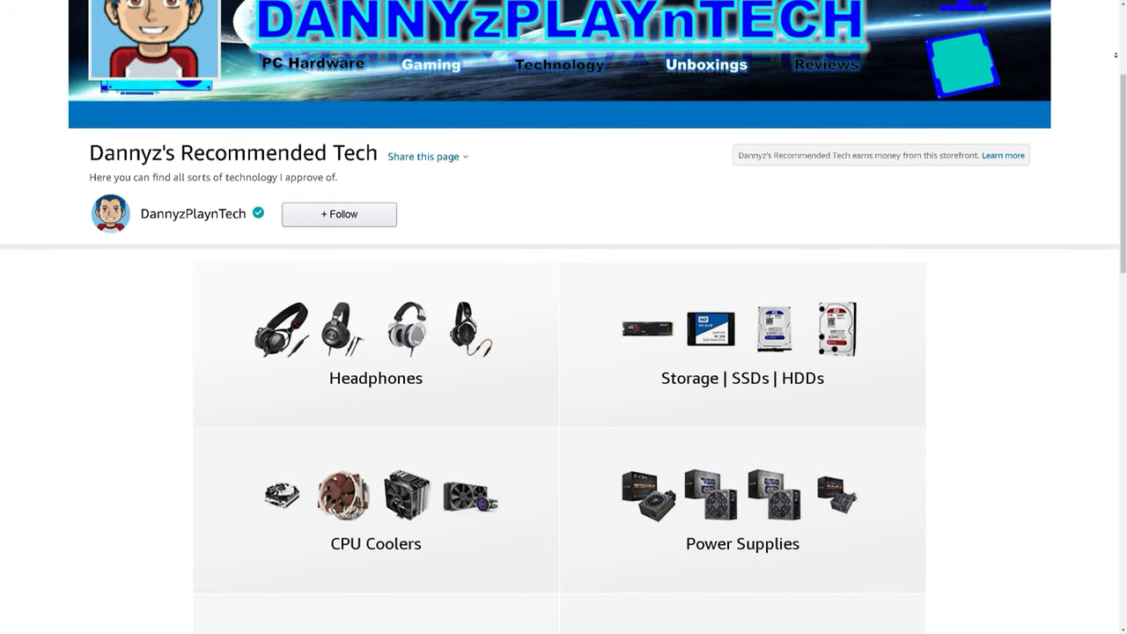
{"action": "scroll", "coordinate": [1116, 55], "scroll_direction": "down", "scroll_amount": 1}
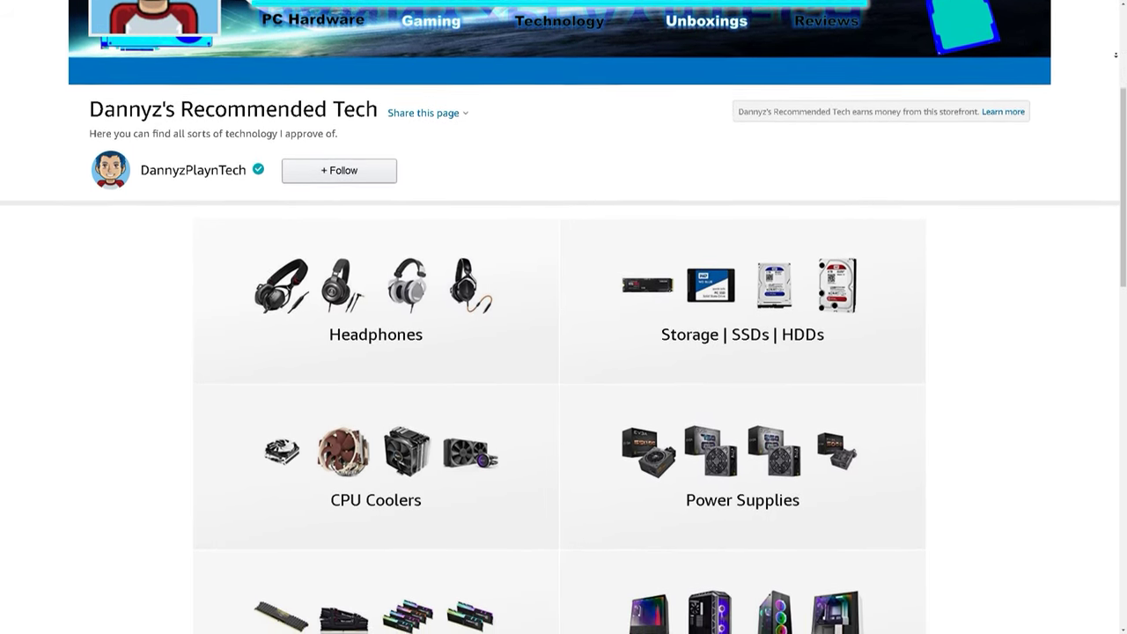